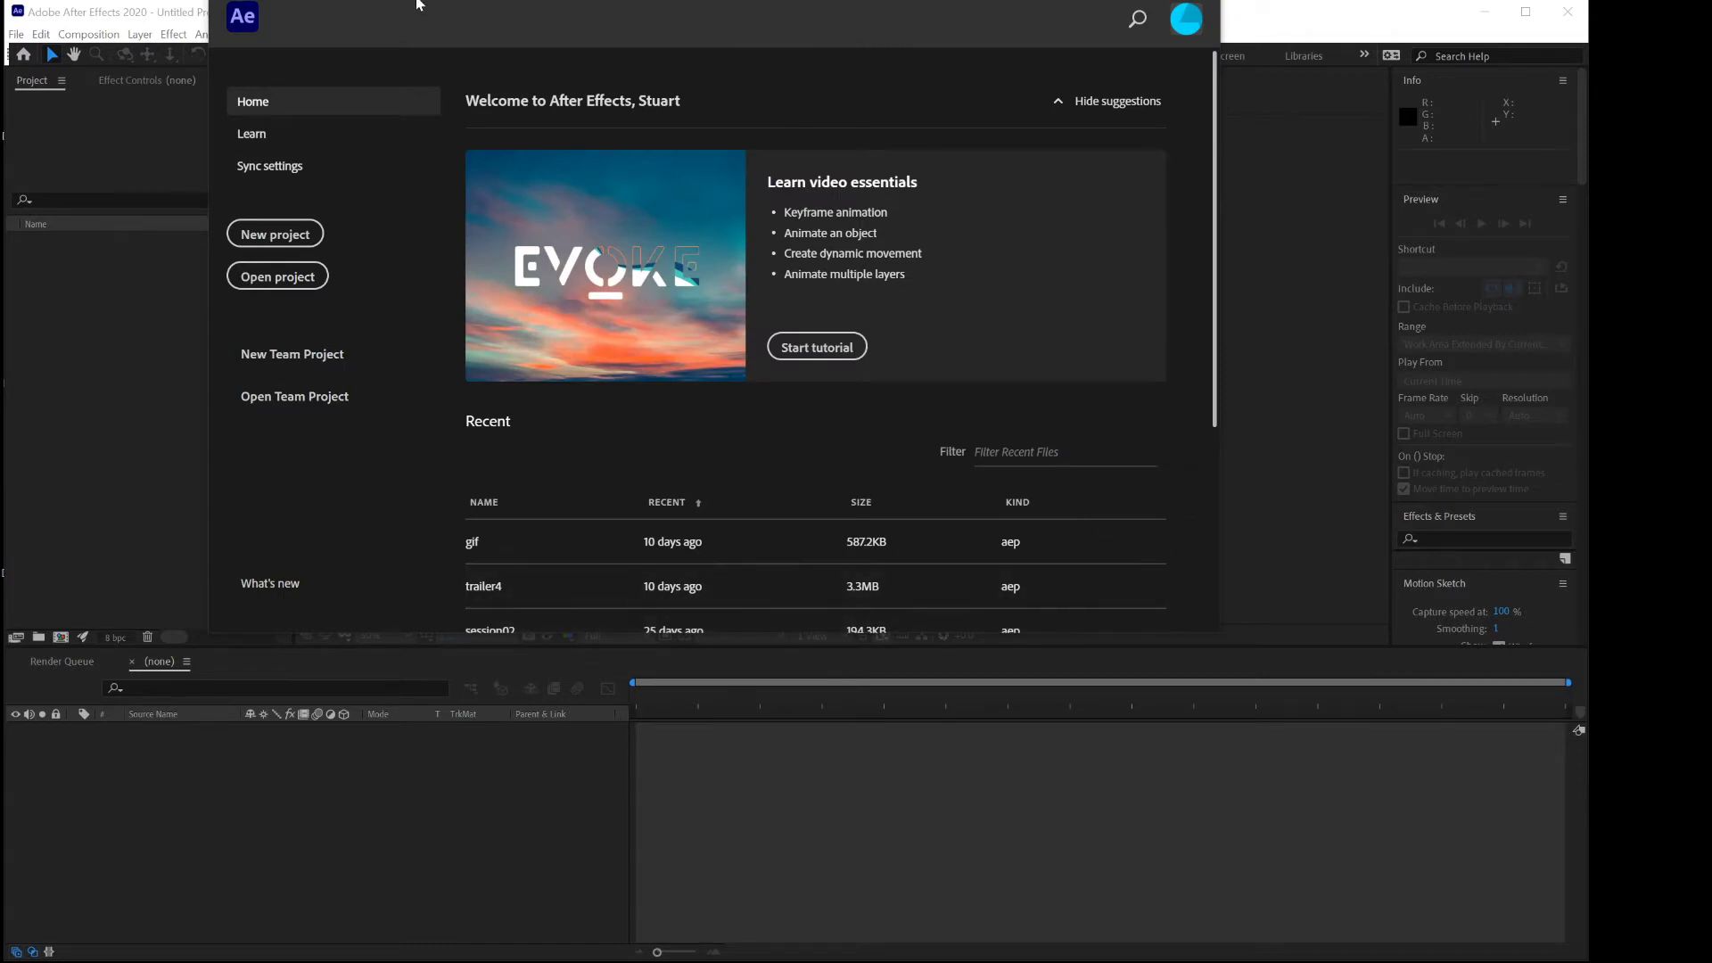
Close the Home window so the empty project workspace is accessible.
left_click_drag(417, 2, 414, 177)
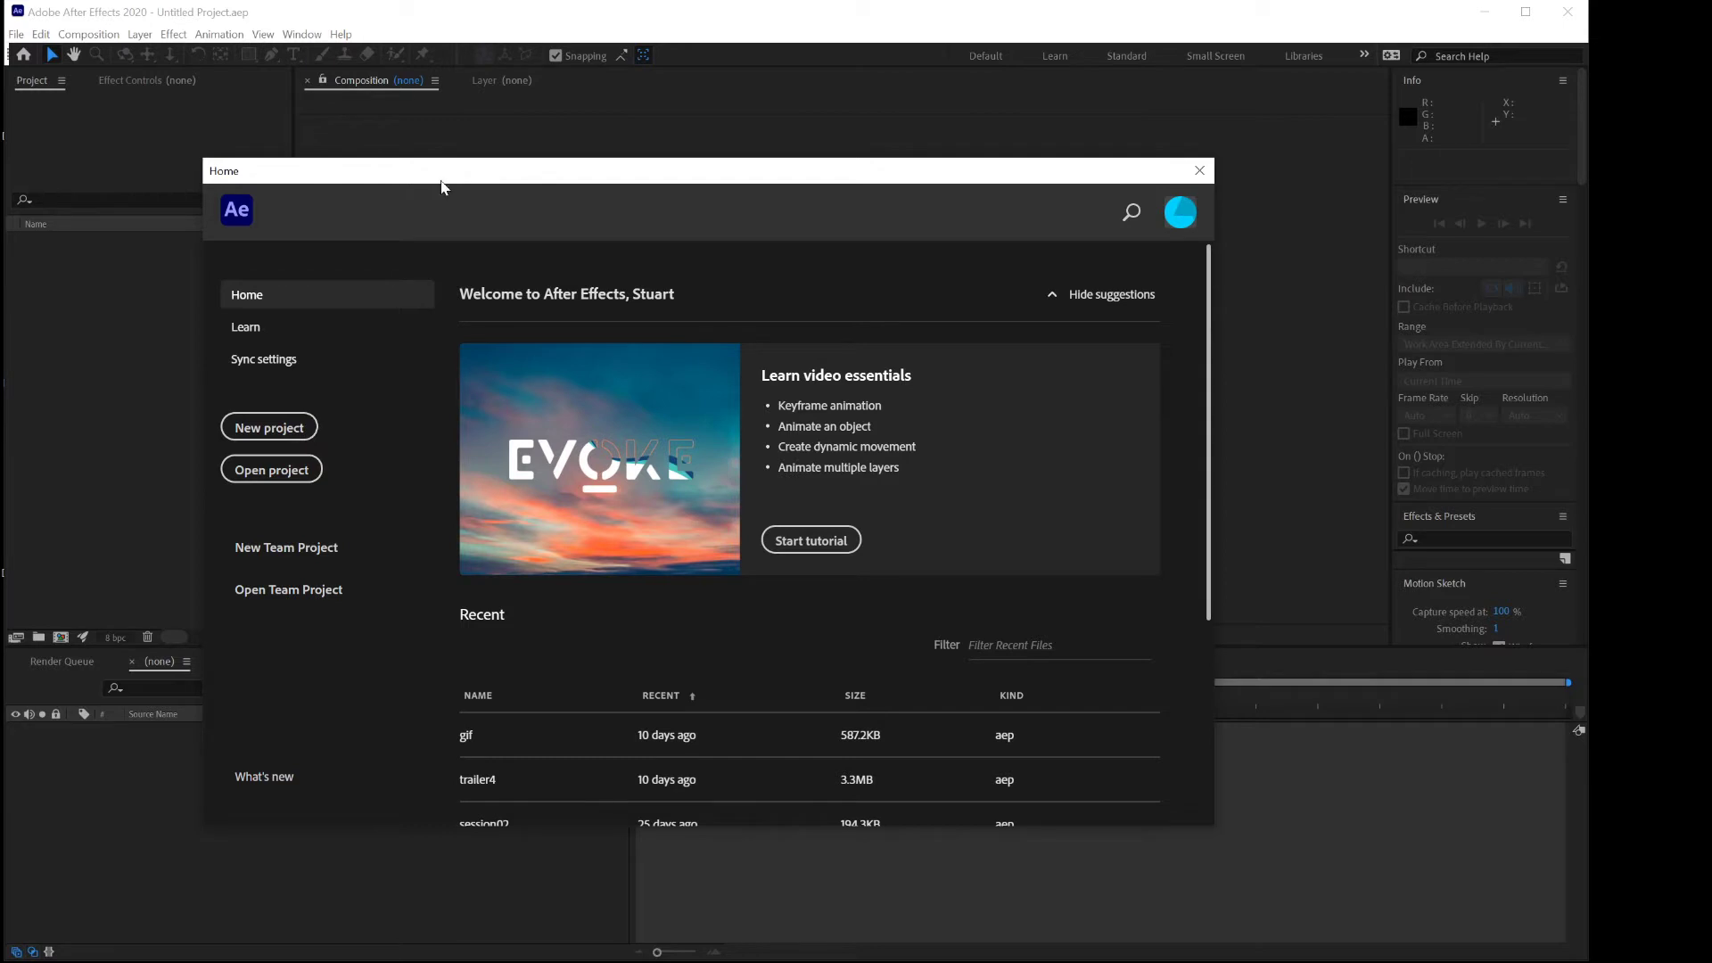
left_click(1200, 170)
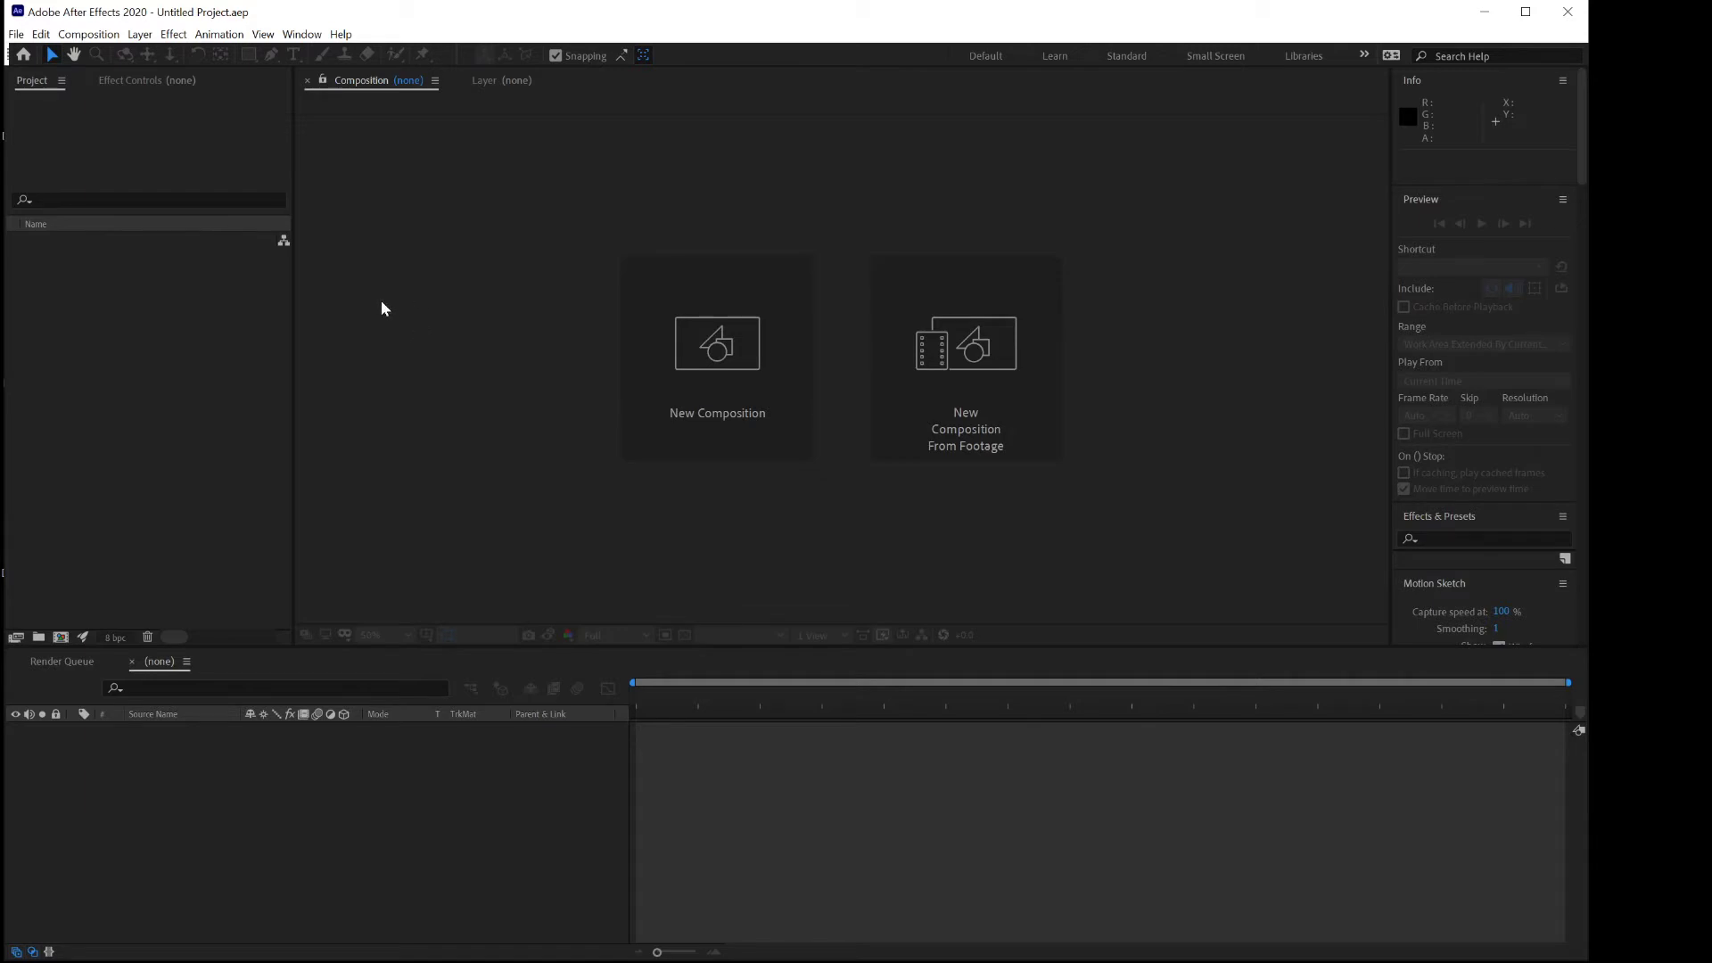
left_click_drag(493, 24, 497, 27)
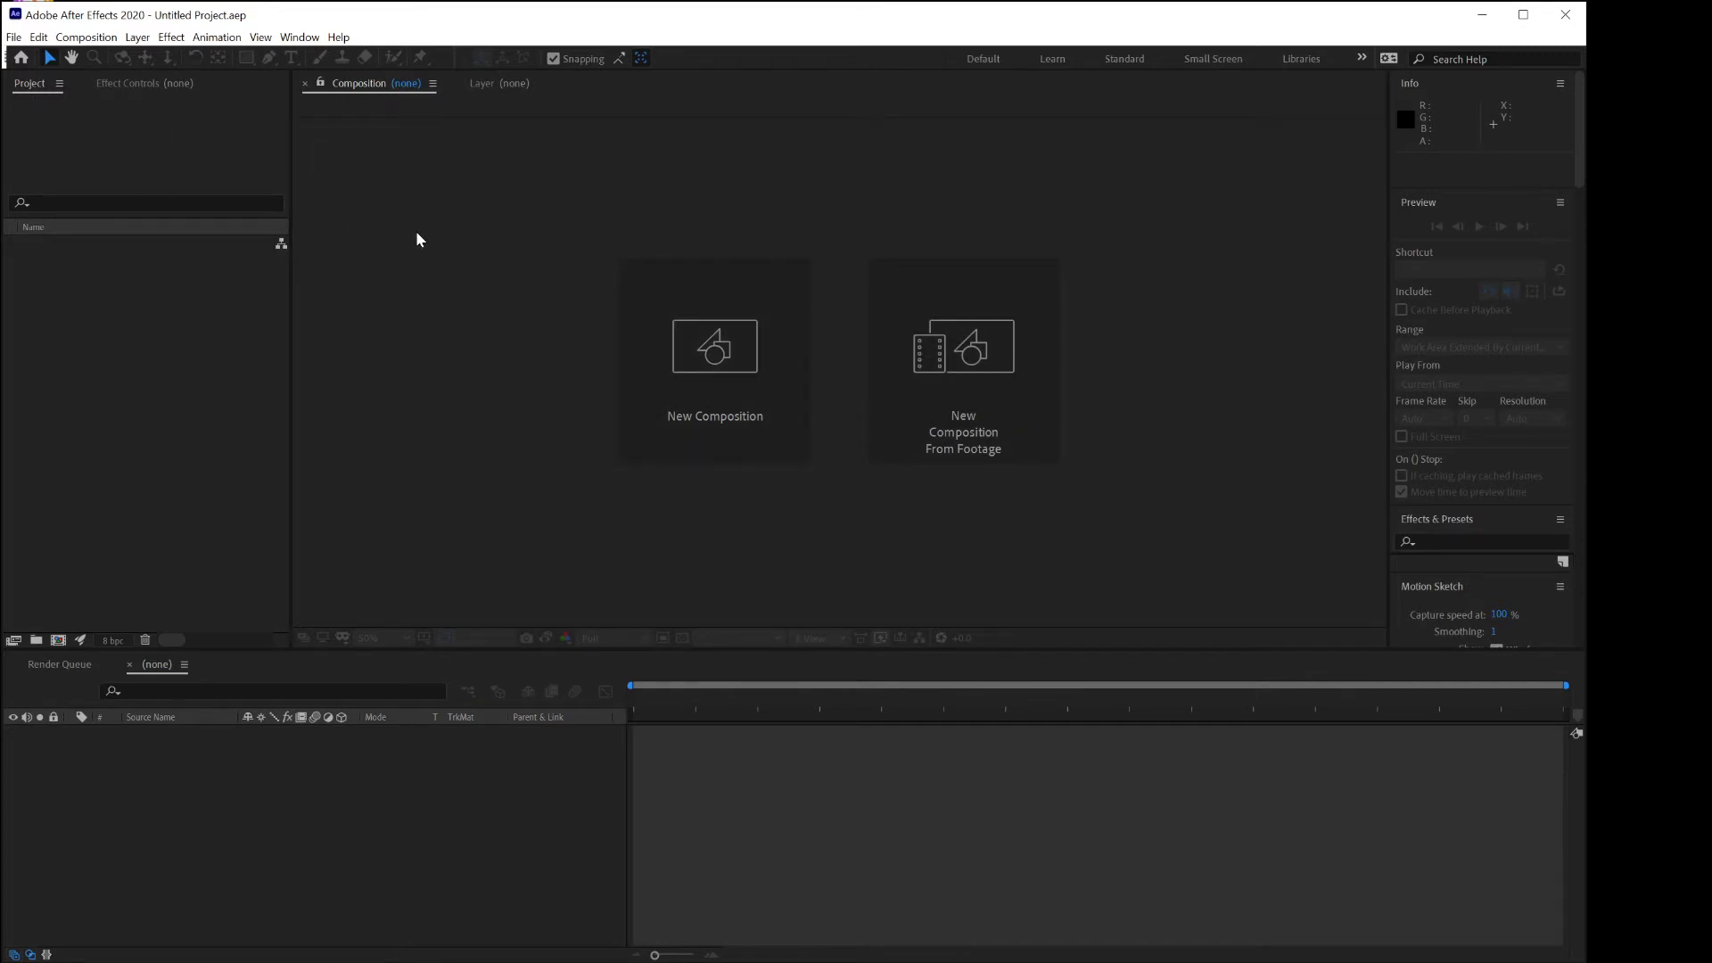
Start a new composition named "update" and apply the HDTV 1080 29.97 preset.
left_click(87, 40)
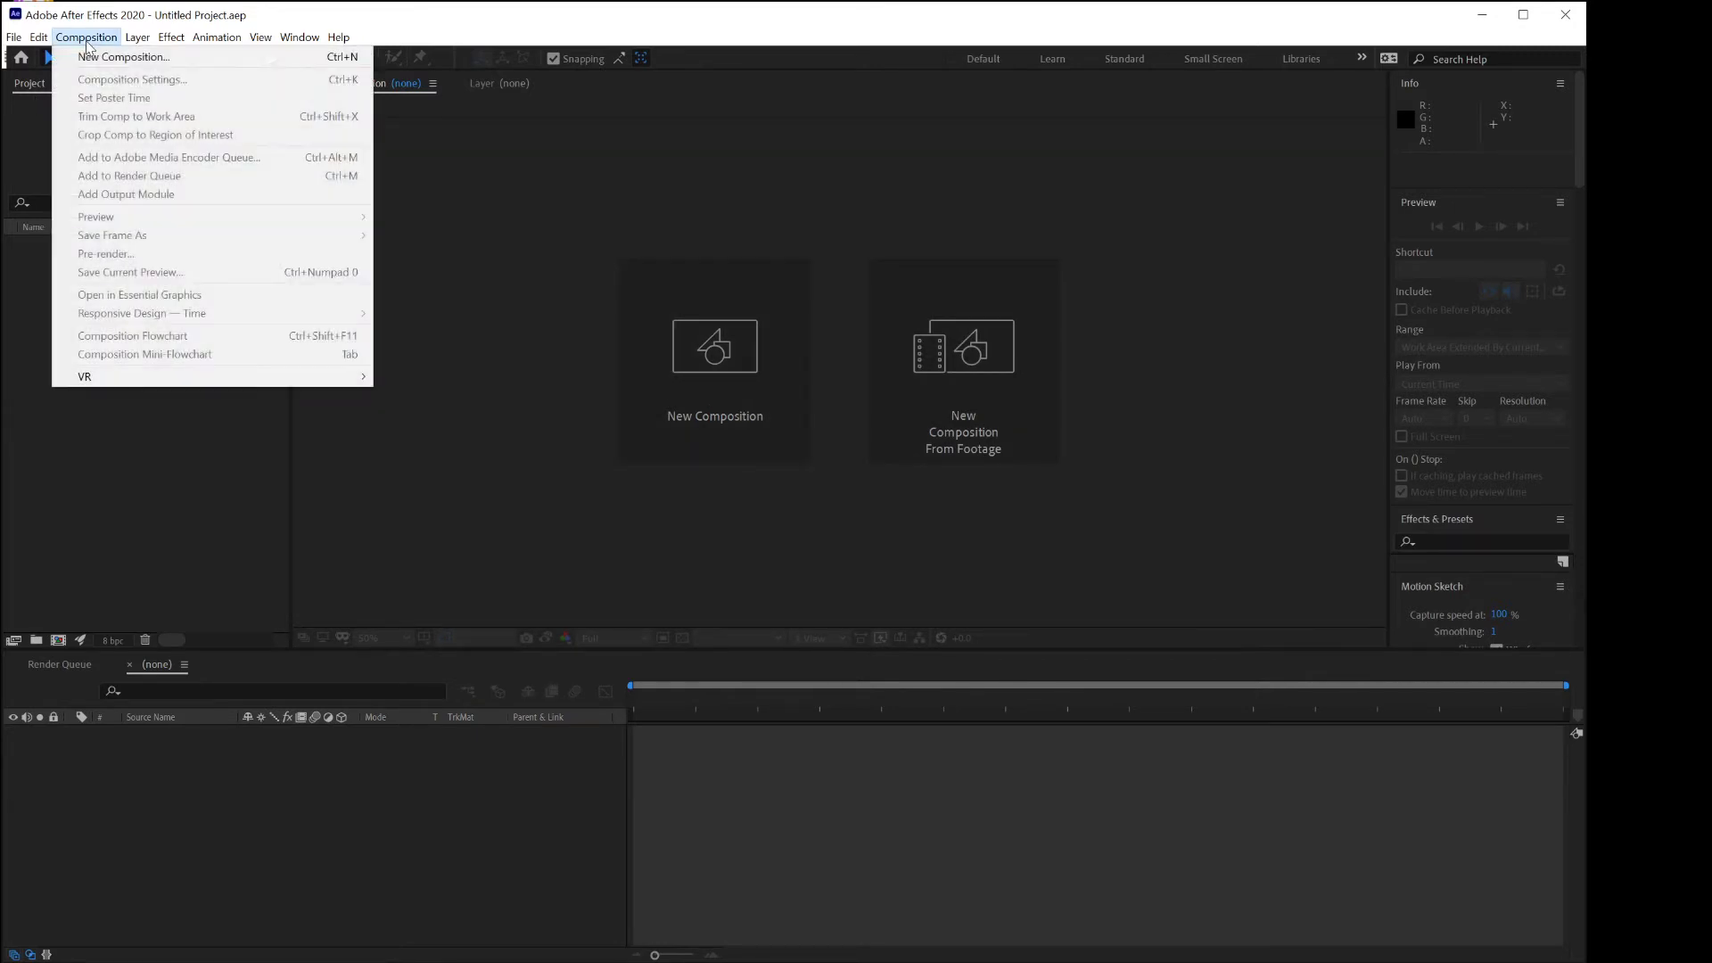
left_click(92, 20)
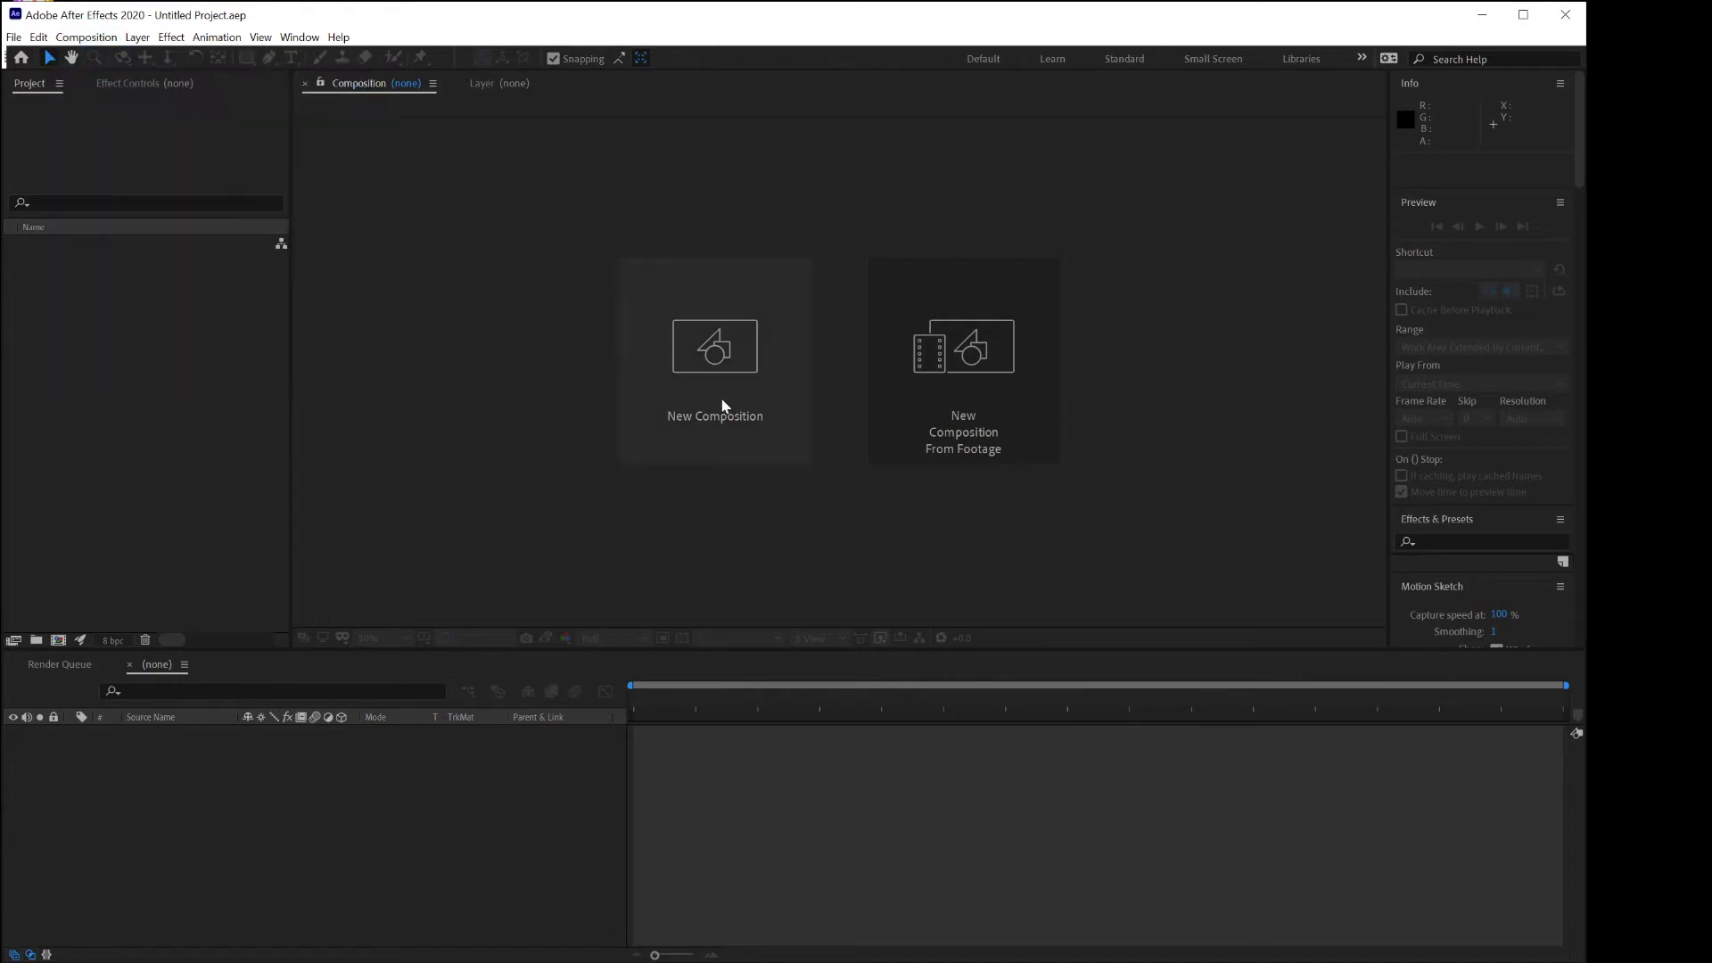
left_click(705, 368)
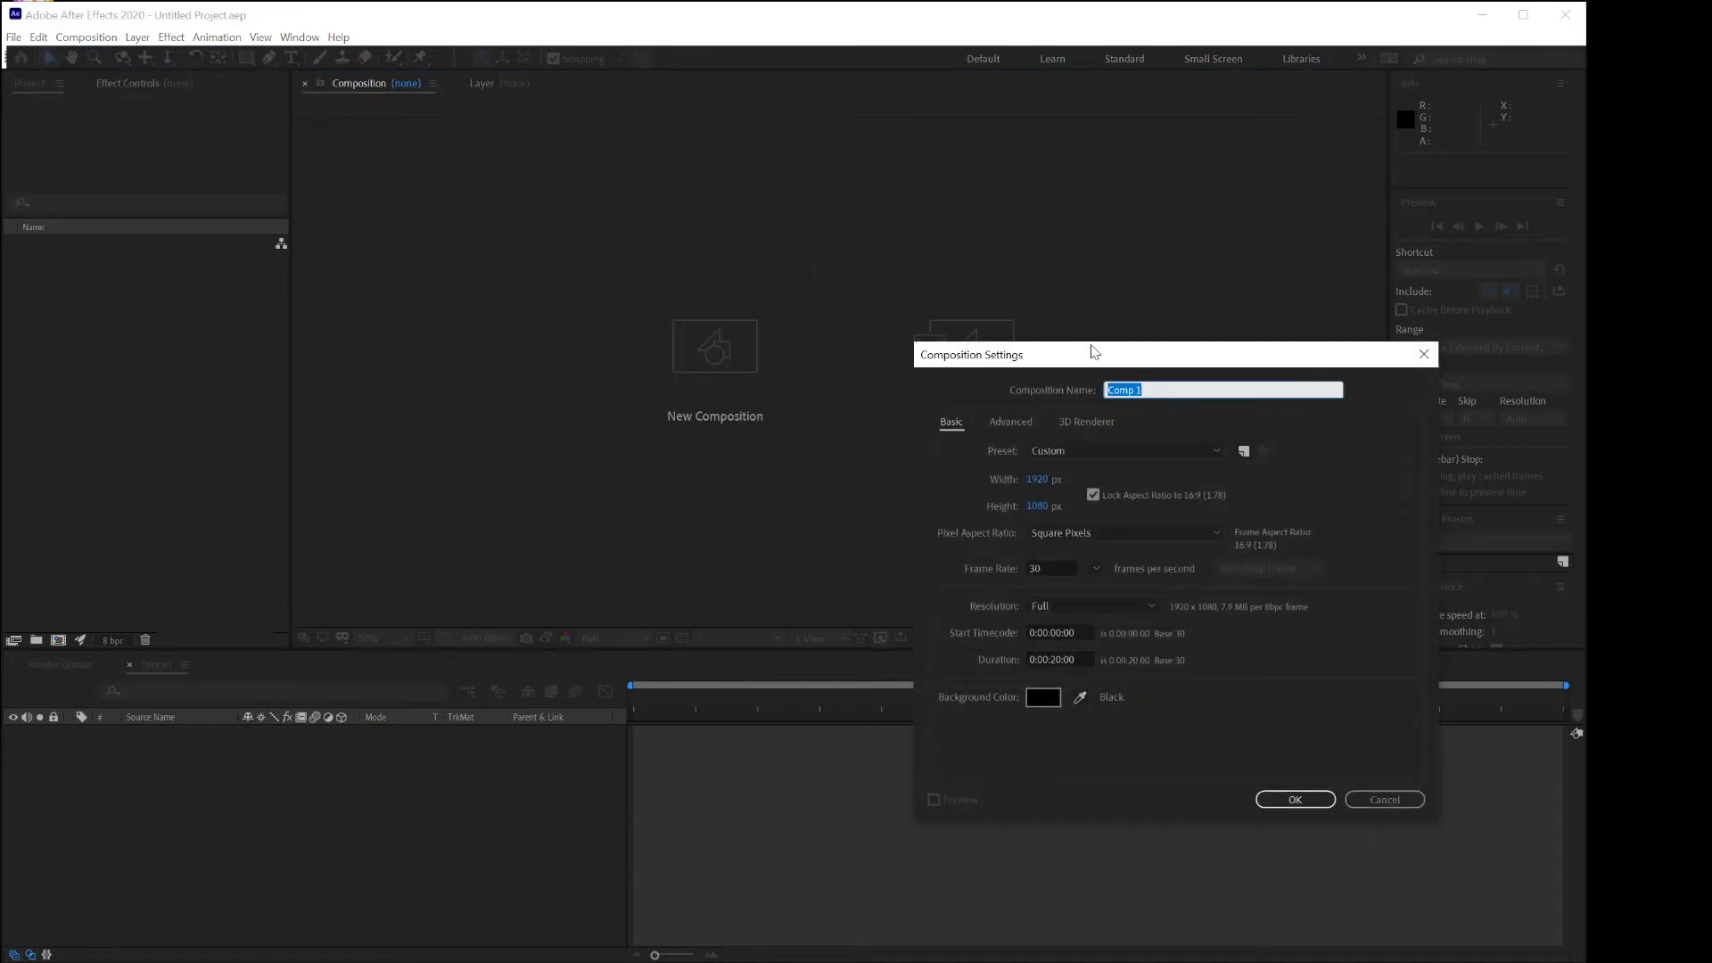
left_click_drag(1091, 354, 656, 206)
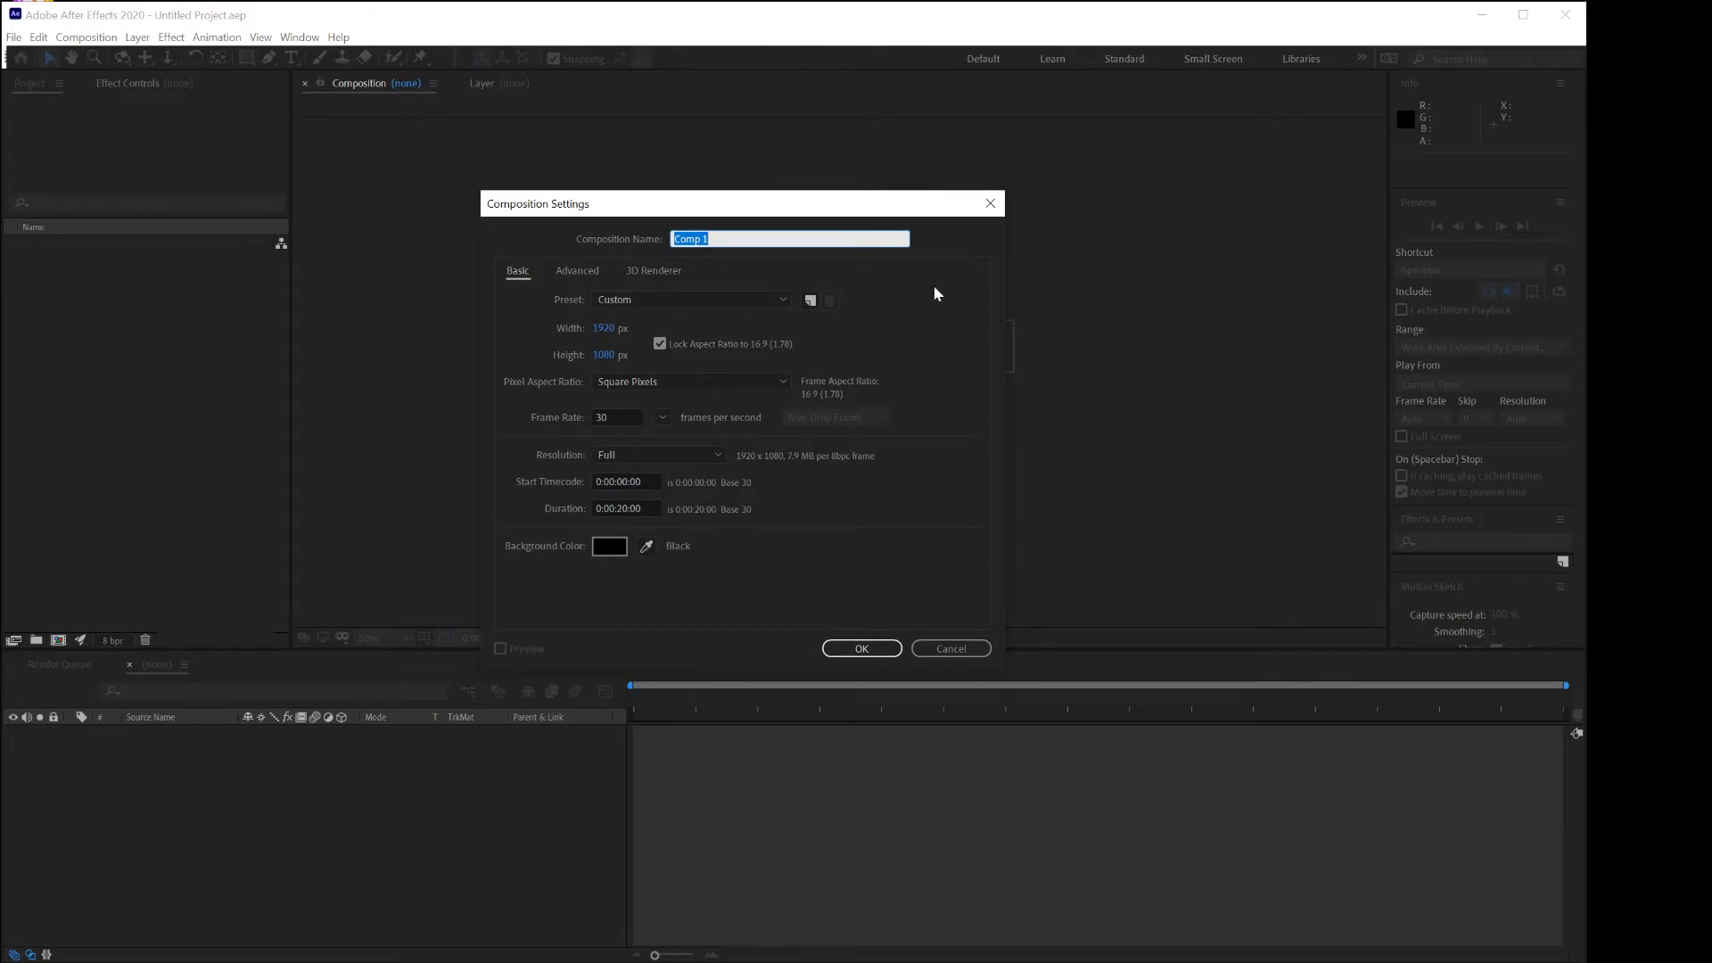
type("update")
left_click(686, 300)
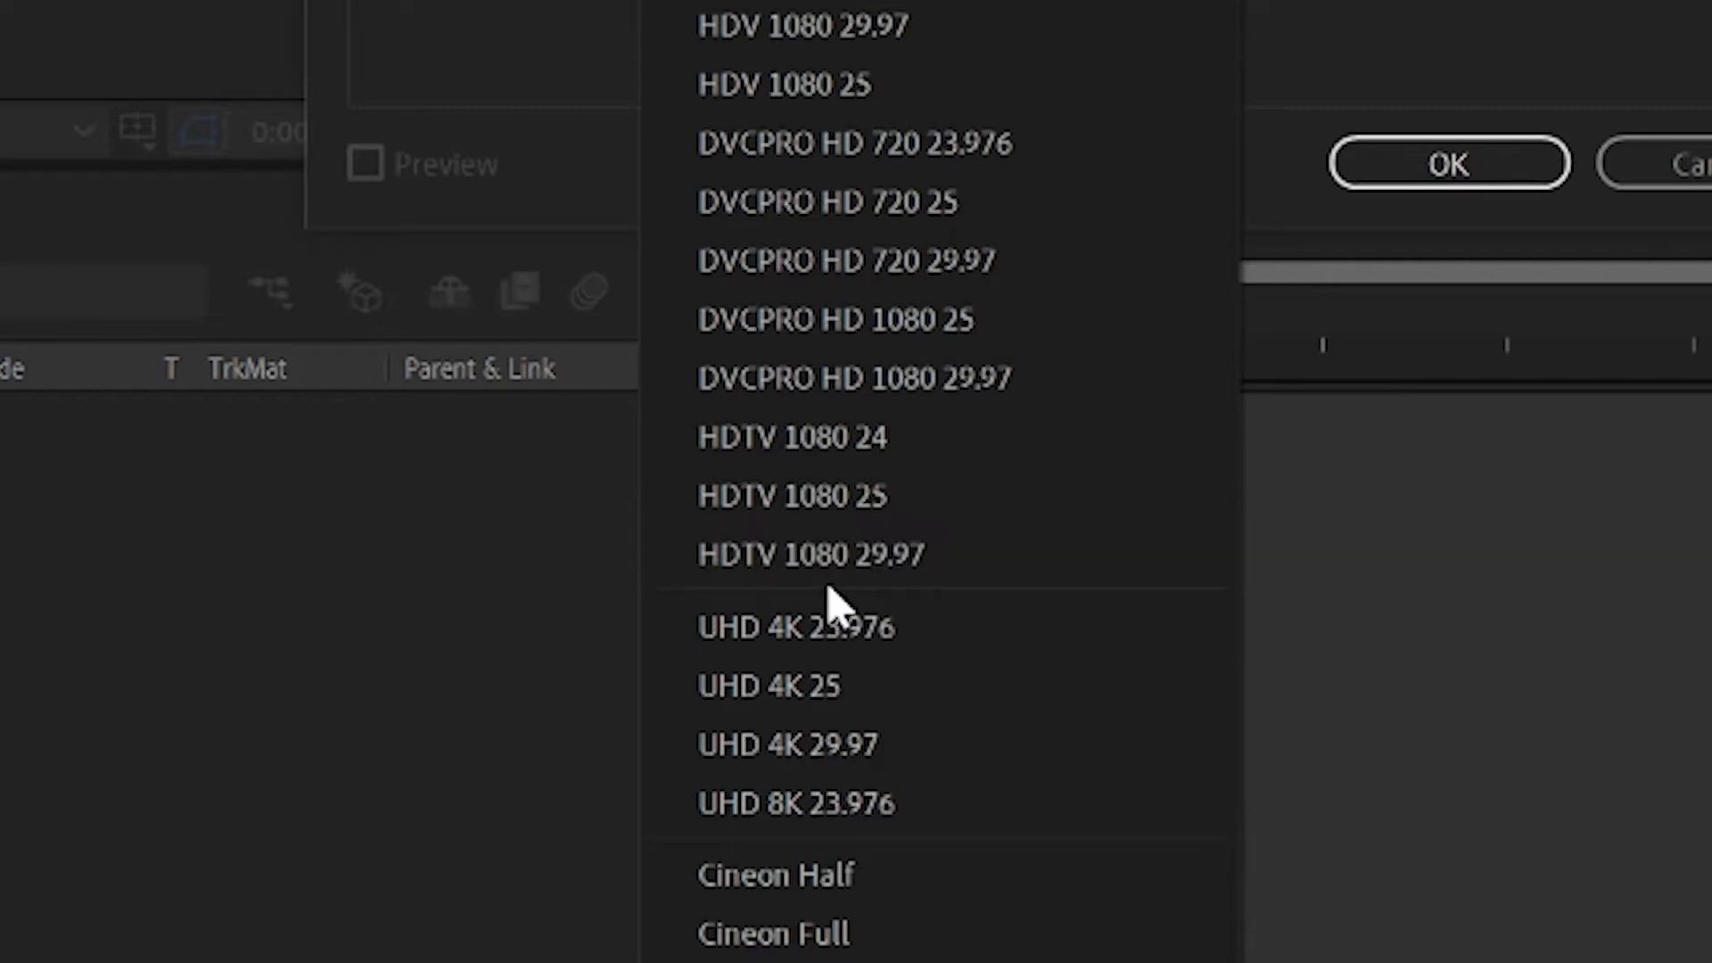
left_click(830, 571)
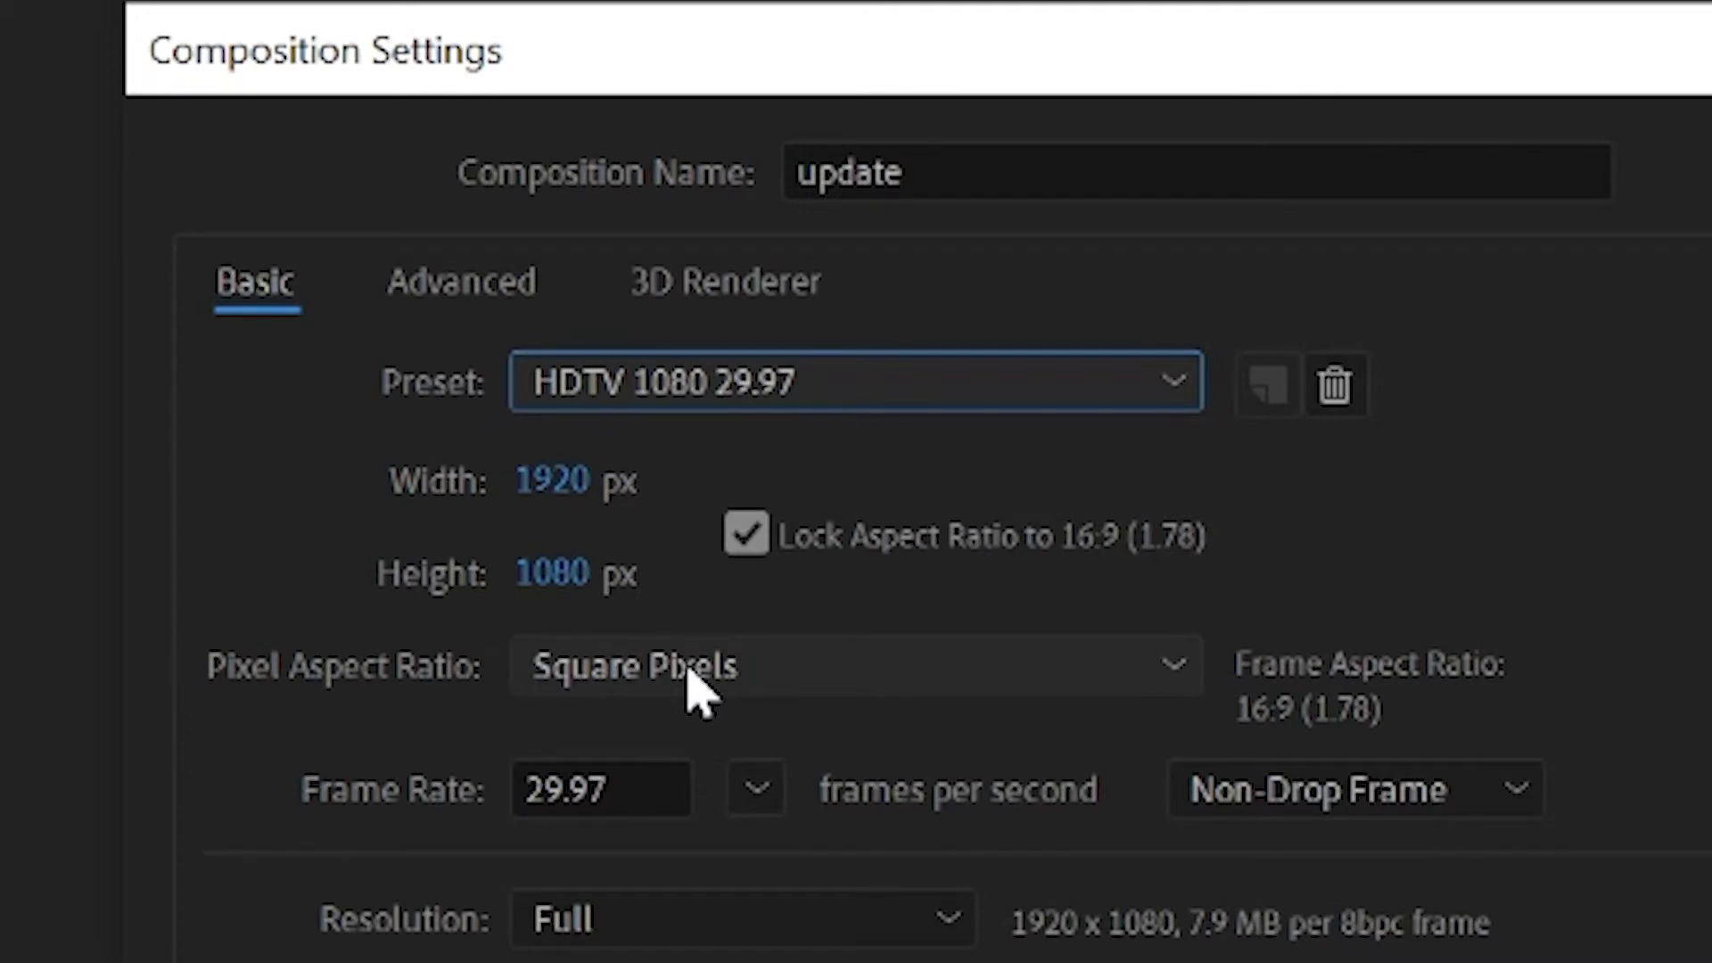
Keep Square Pixels as the pixel aspect ratio and set the composition's duration to 0:00:10:00.
left_click(696, 694)
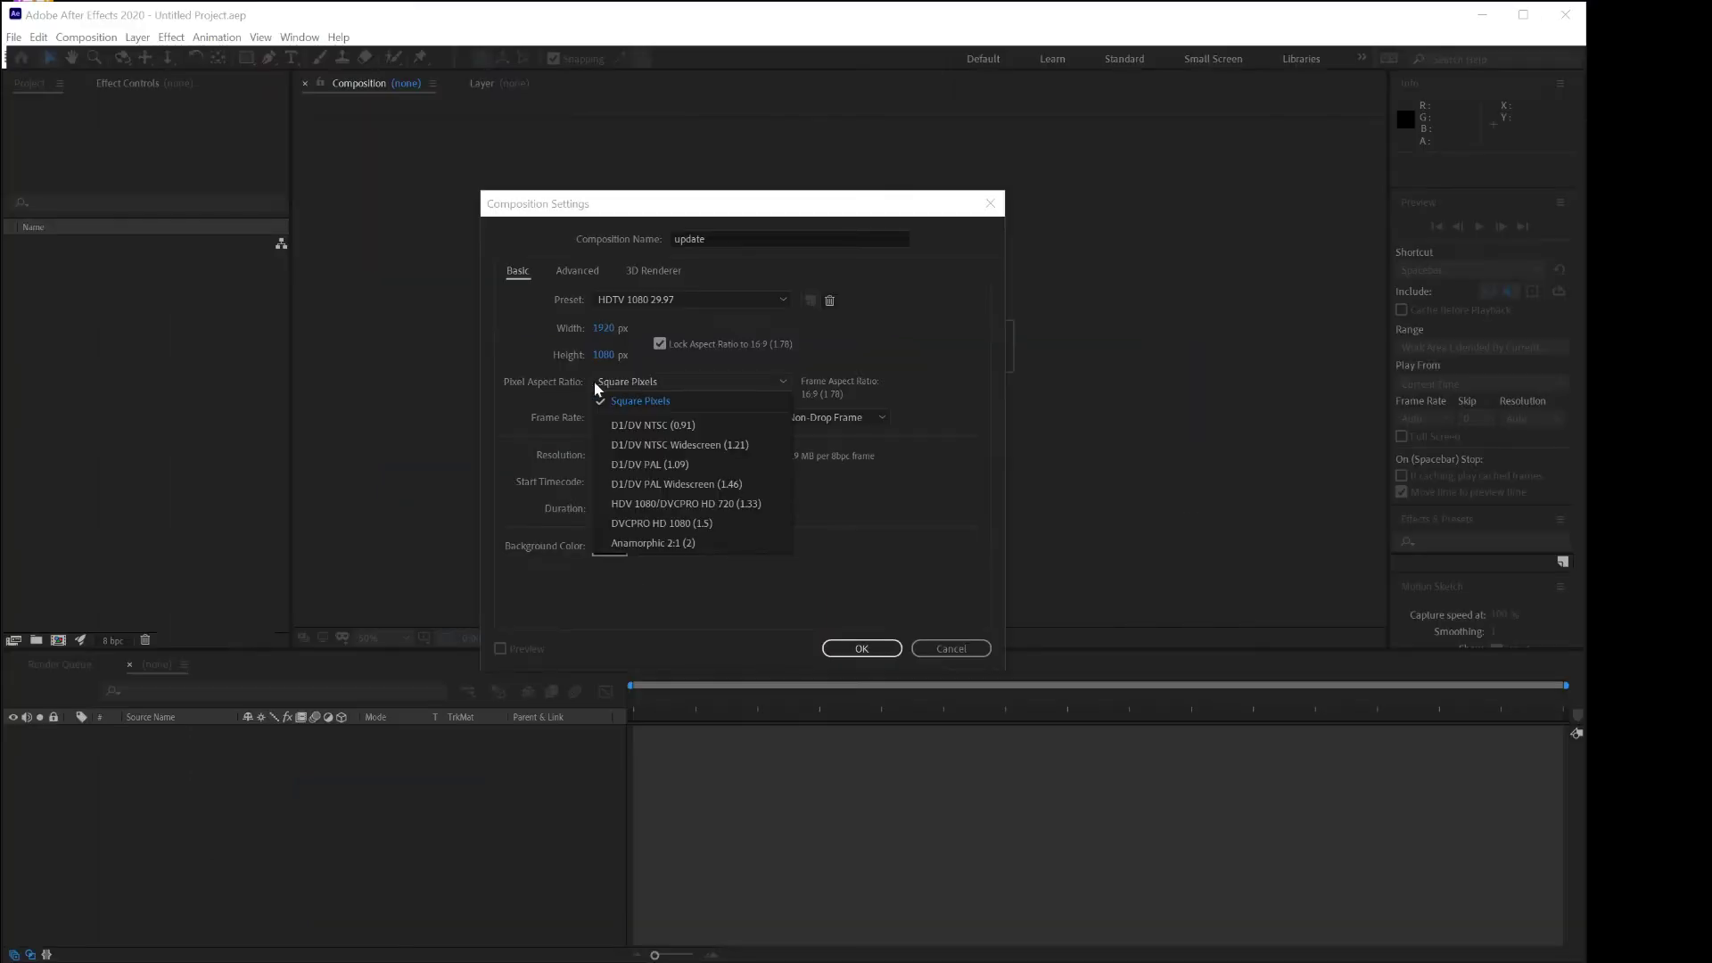
left_click(533, 387)
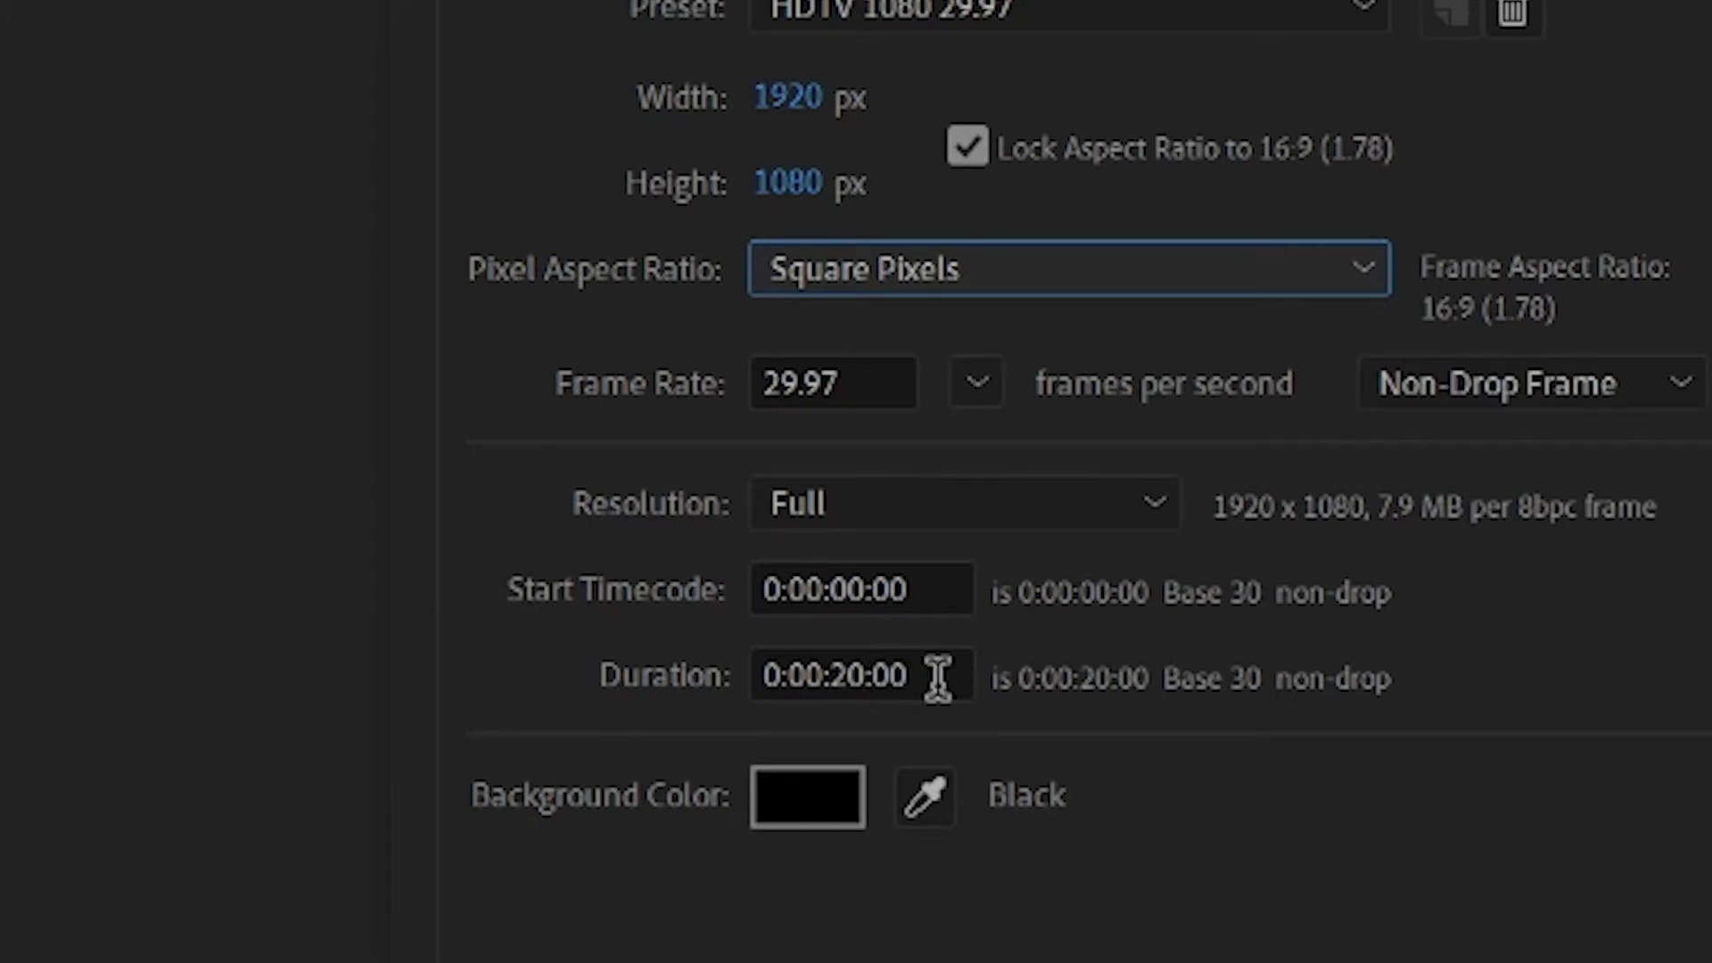
left_click_drag(855, 680, 838, 675)
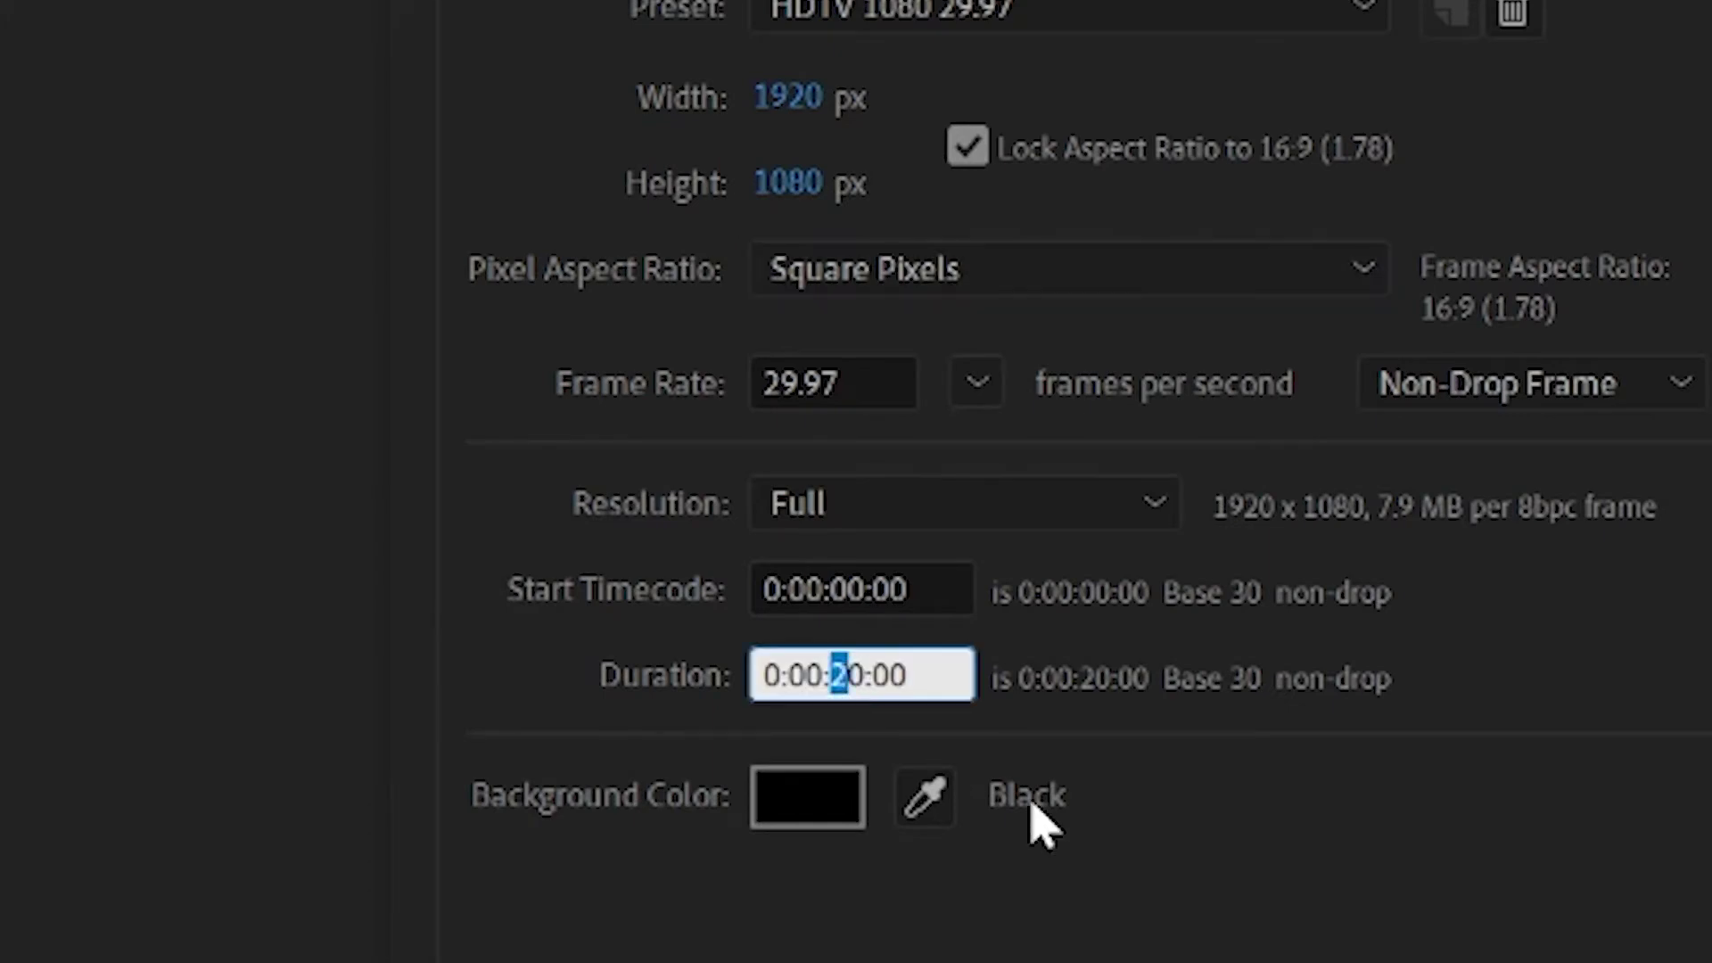
type("1")
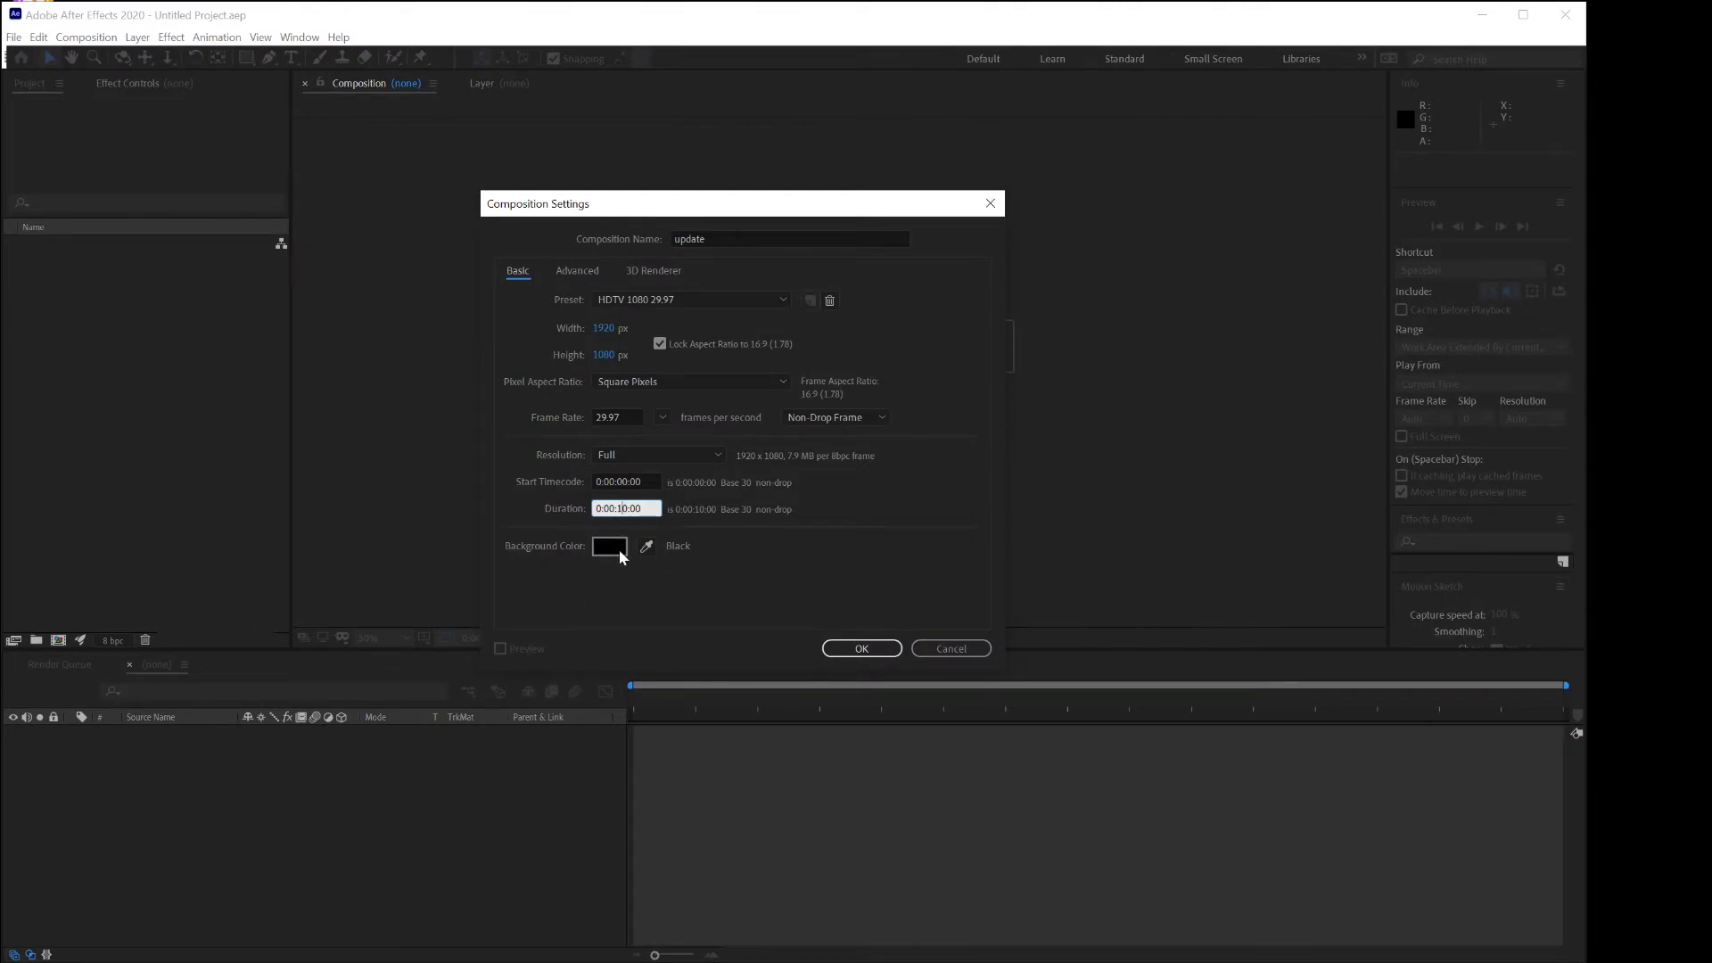
Set the background color to black (000000) and create the composition.
left_click(608, 547)
left_click_drag(794, 546, 818, 543)
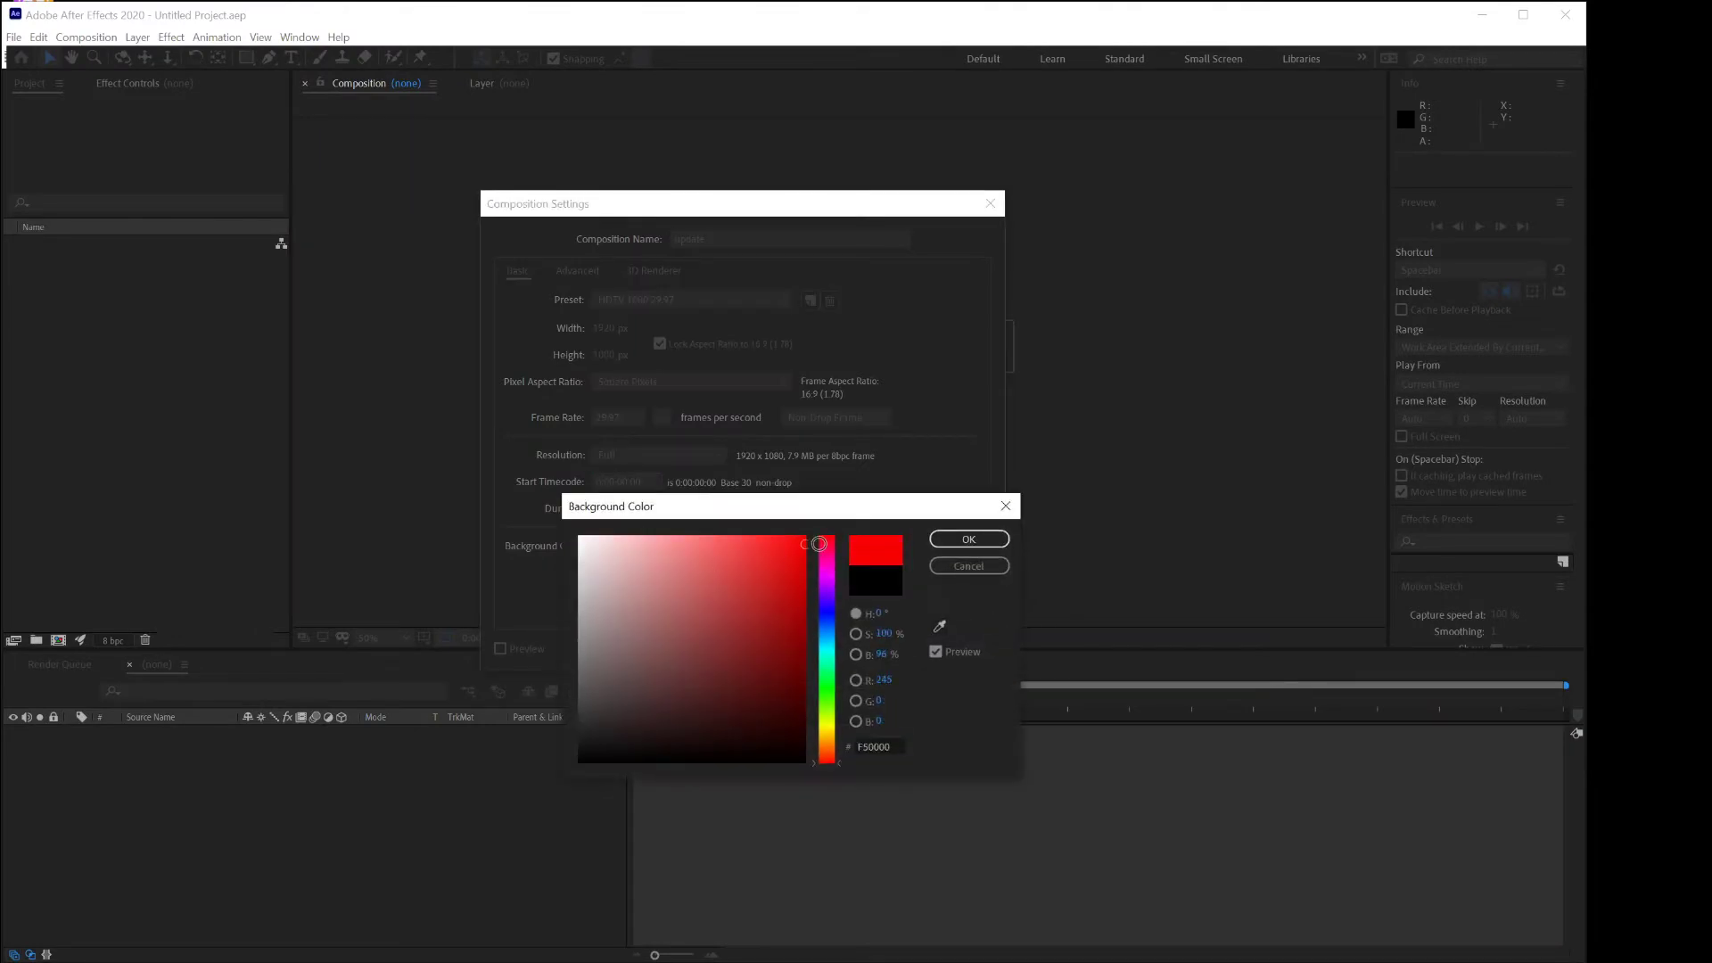
left_click_drag(757, 611, 863, 848)
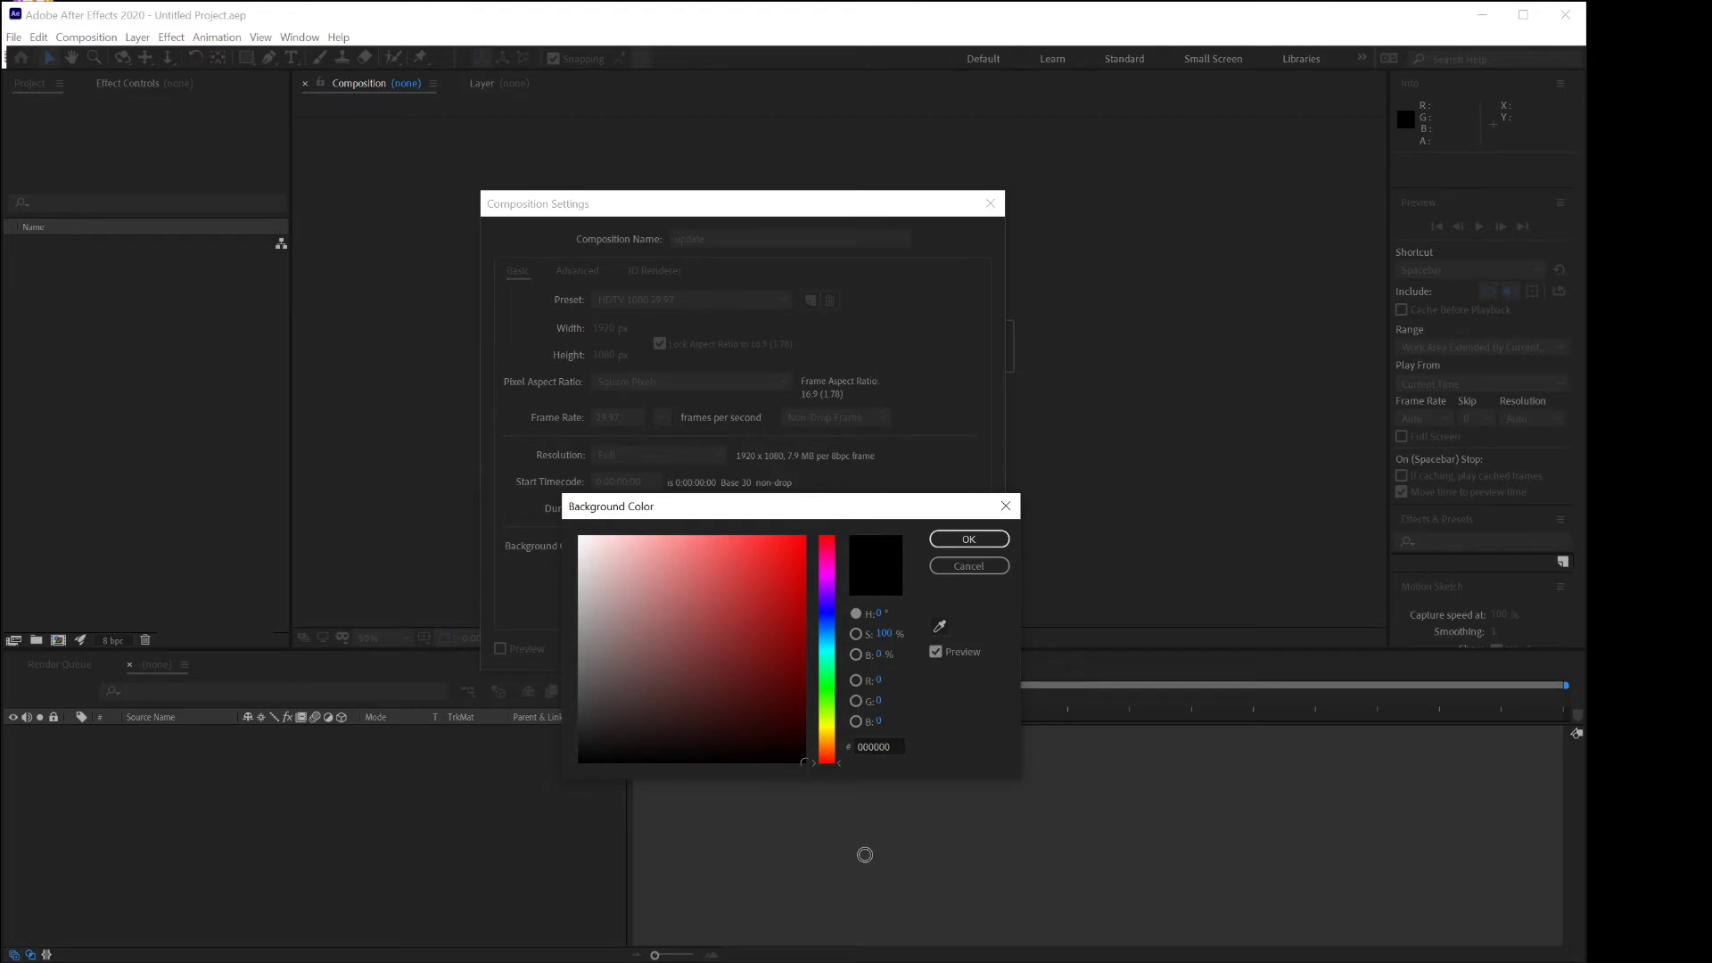
left_click(967, 540)
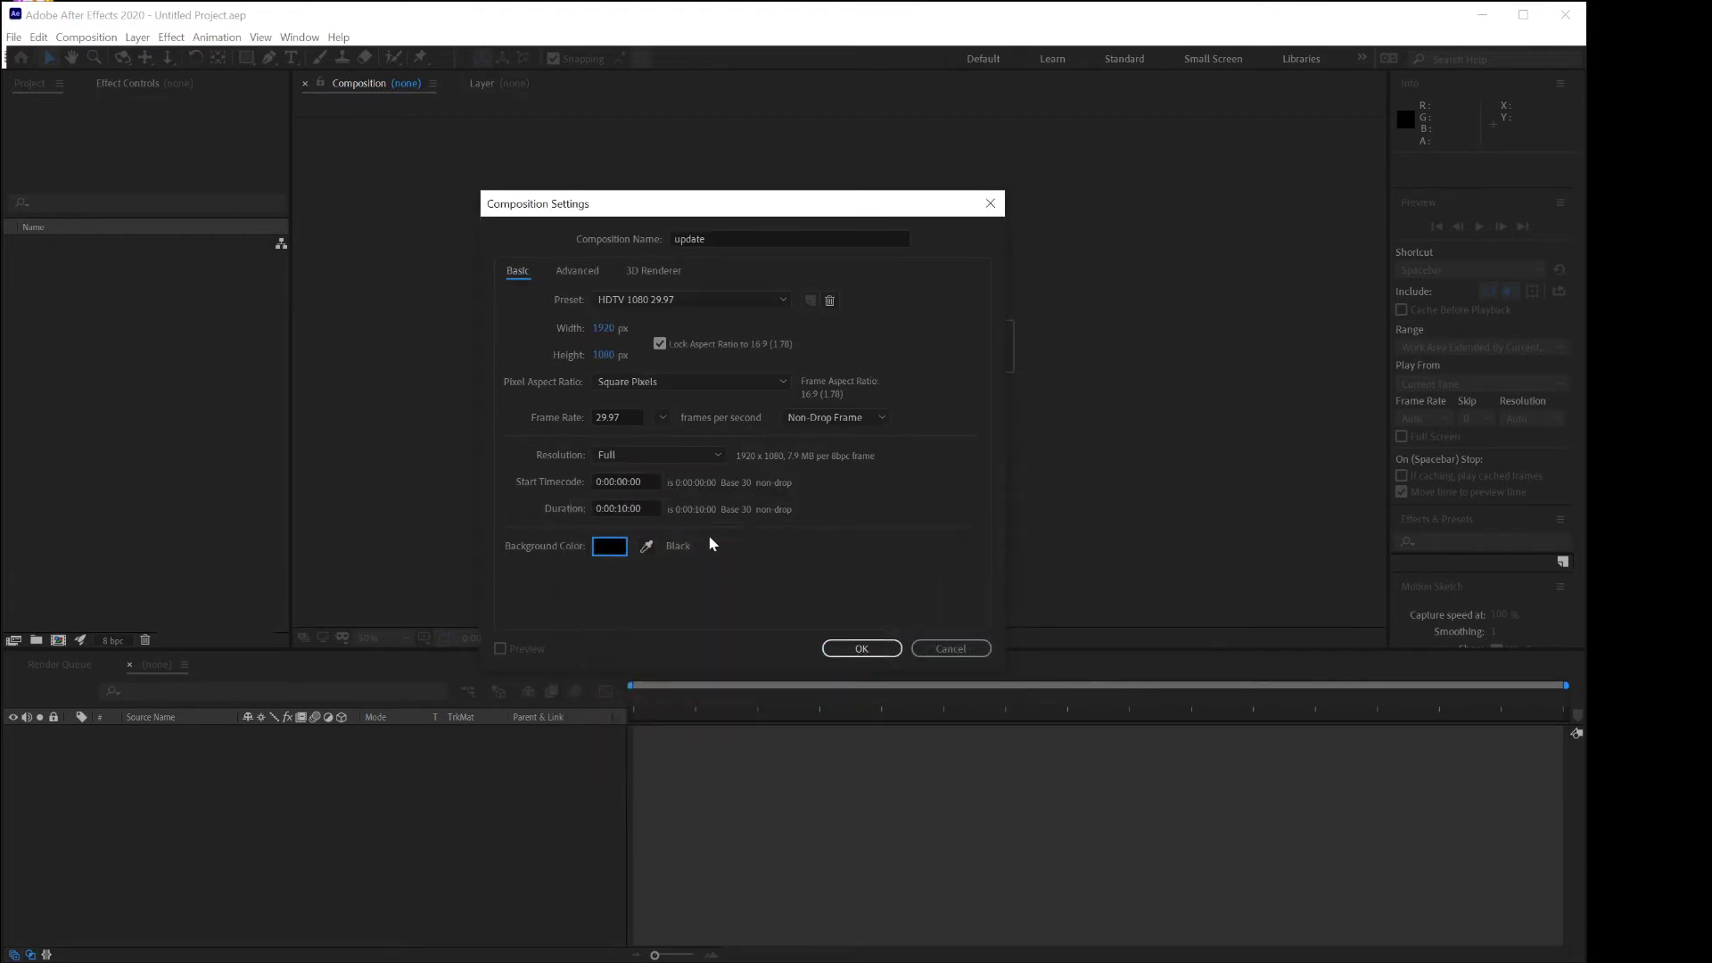
left_click(862, 648)
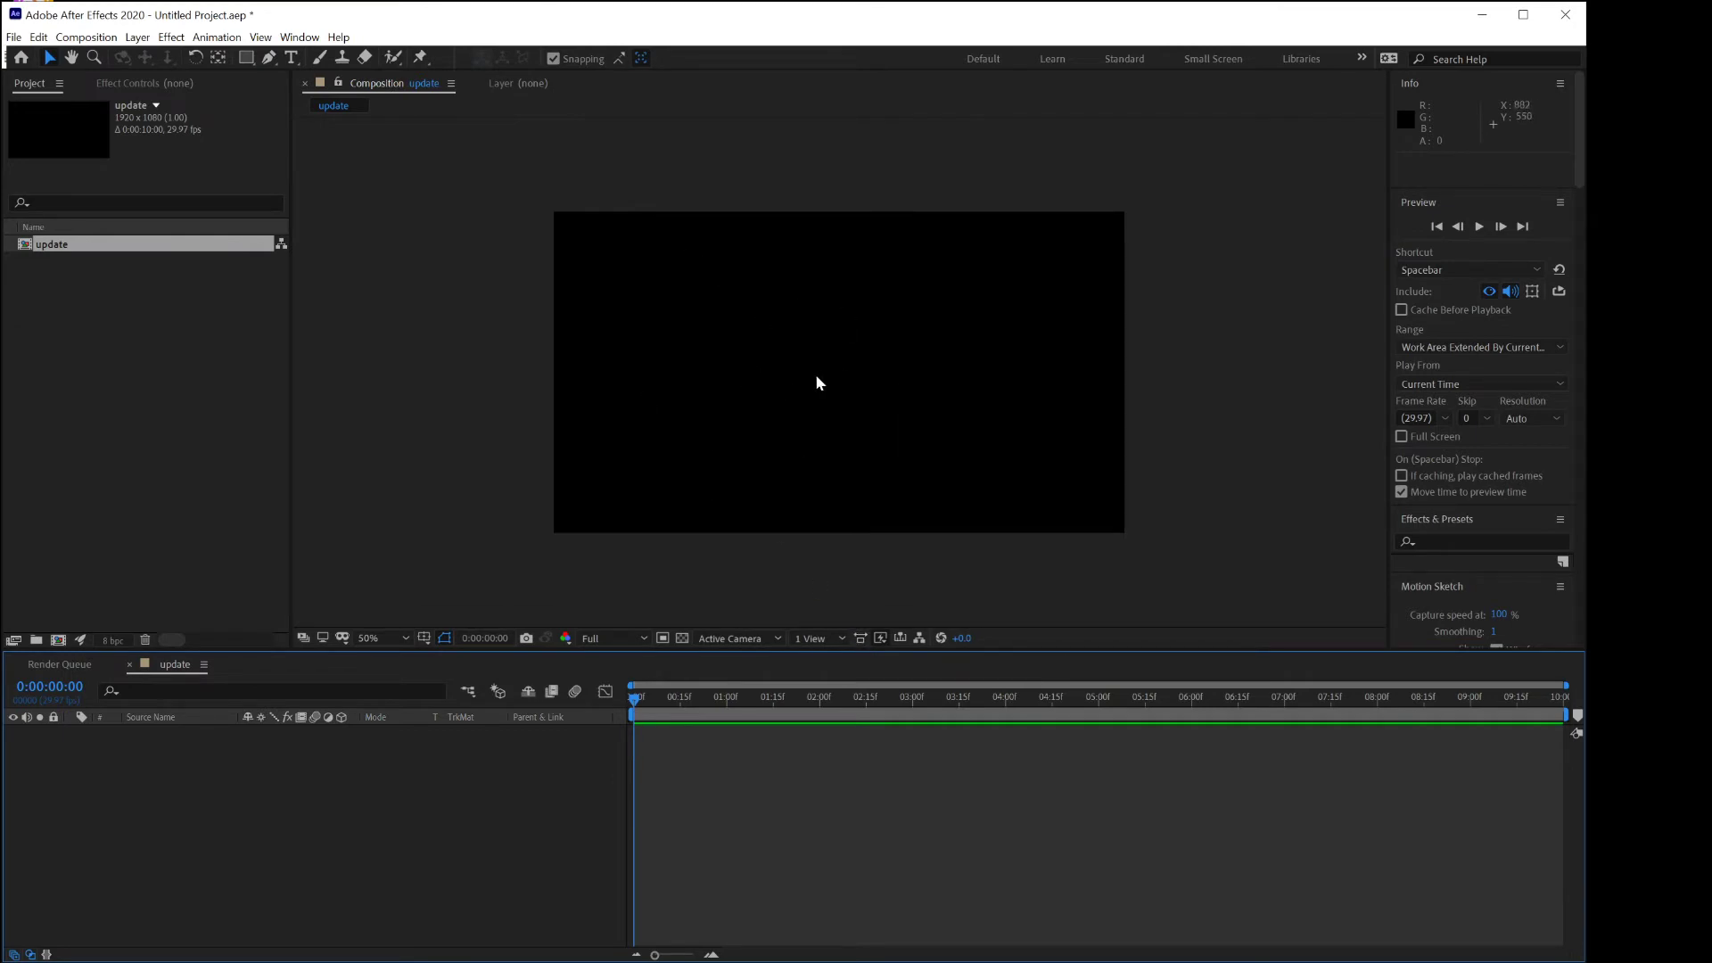
Examine the empty composition in the viewer at several magnifications, ending at 50%.
scroll(809, 383, "up", 2)
scroll(810, 384, "down", 3)
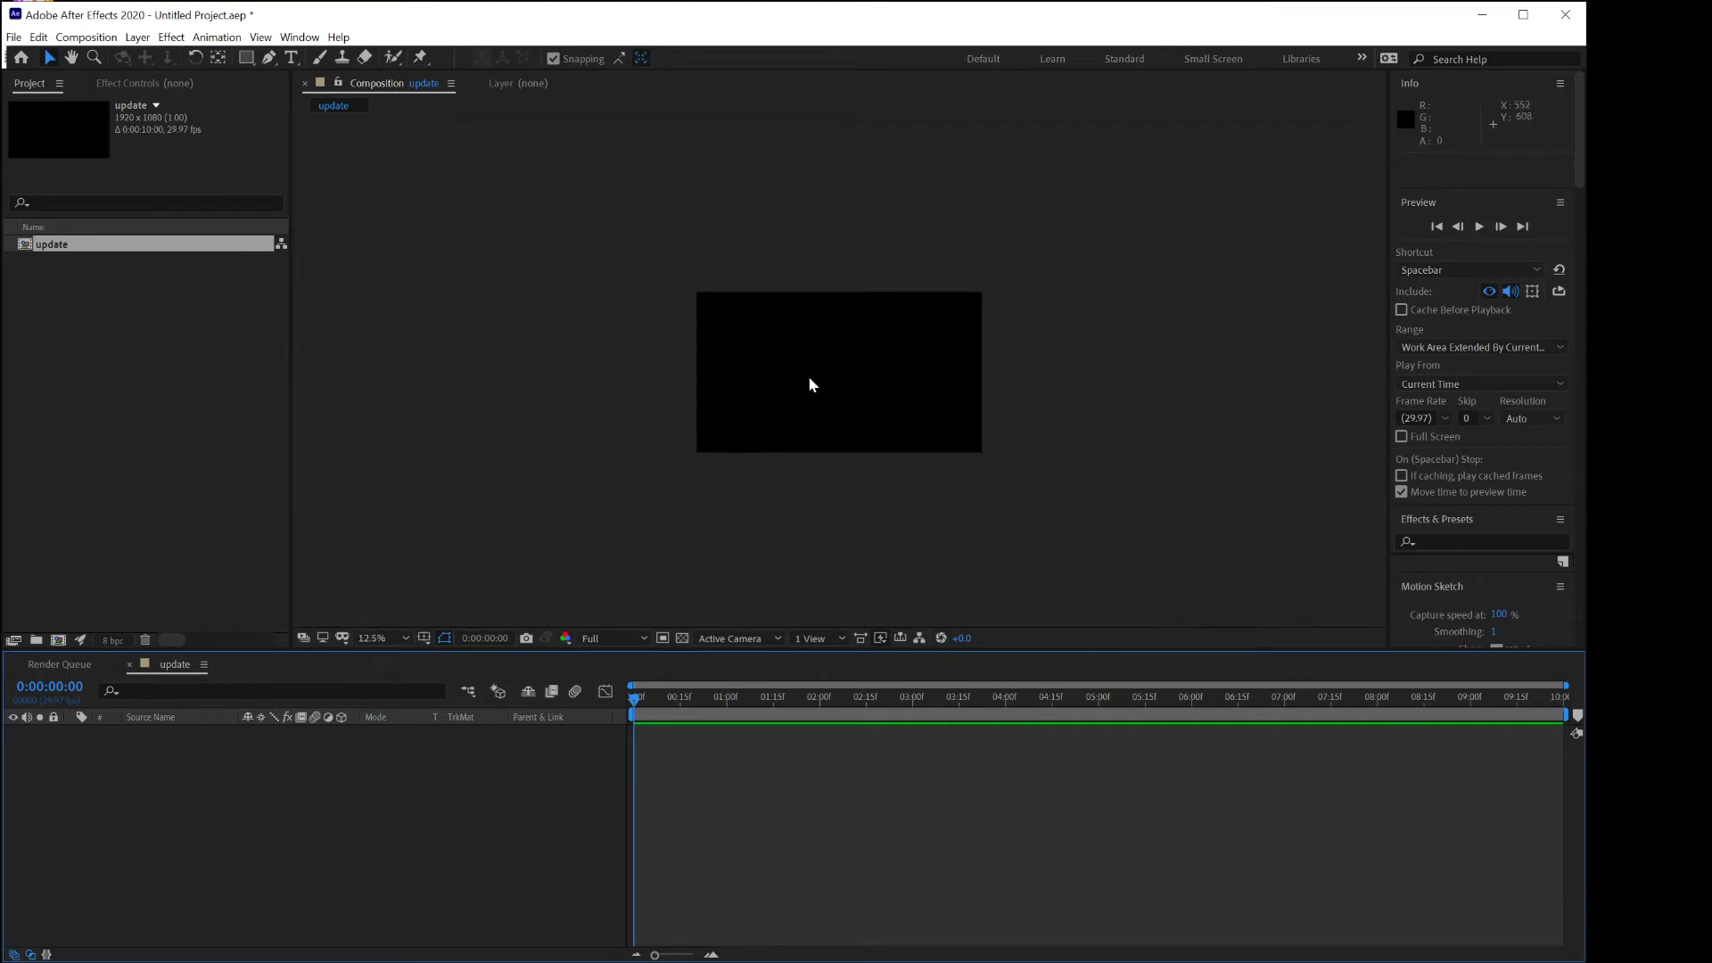
scroll(810, 383, "up", 1)
scroll(809, 378, "up", 2)
scroll(809, 378, "down", 2)
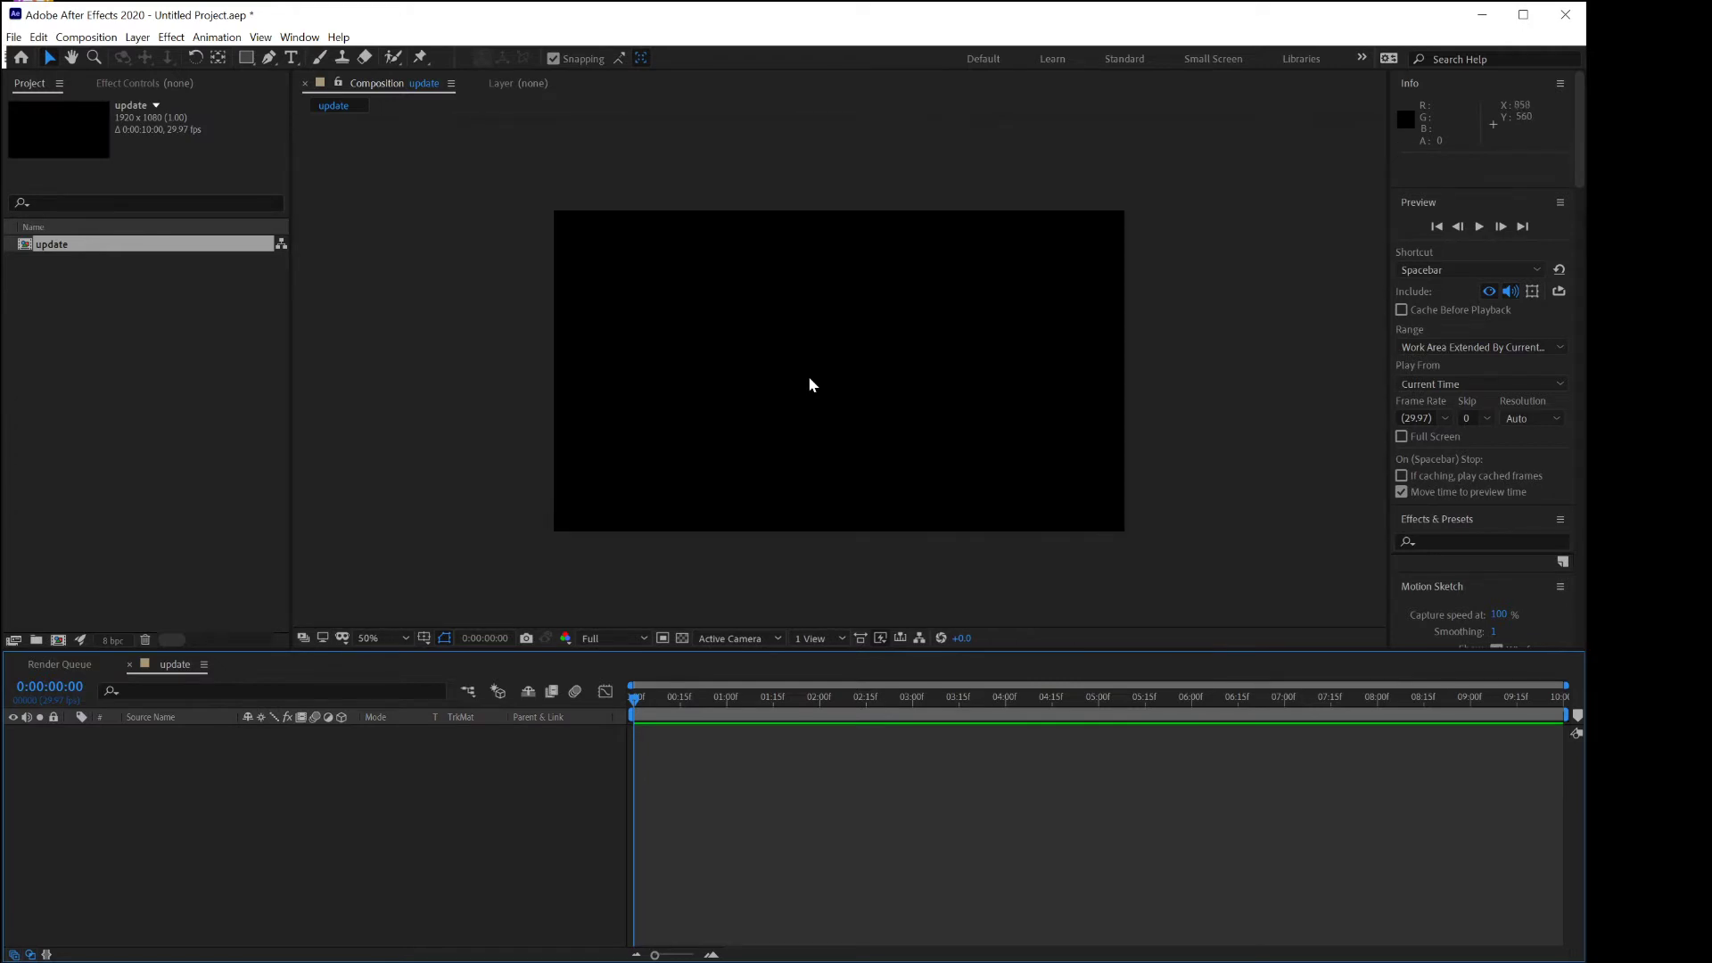
scroll(809, 378, "up", 2)
scroll(810, 378, "down", 2)
scroll(810, 378, "down", 1)
scroll(810, 378, "up", 1)
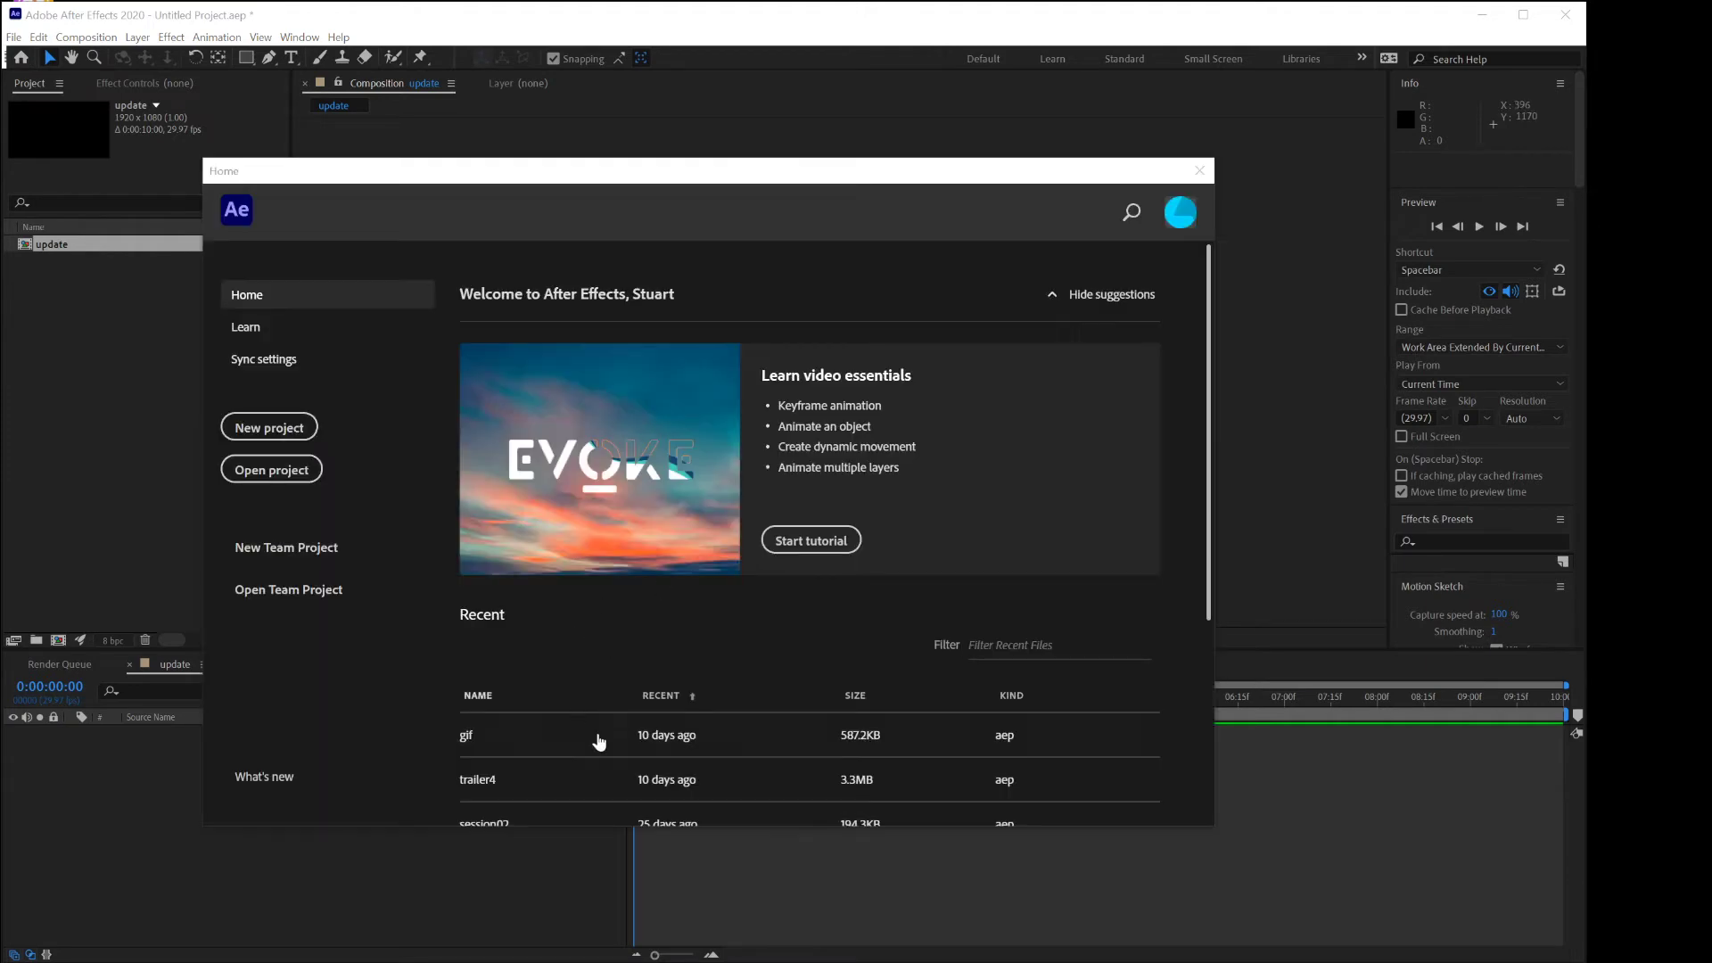
Close the Home window and pan around the magnified composition with the Hand tool, finishing with the whole frame in view at 50%.
left_click(1197, 177)
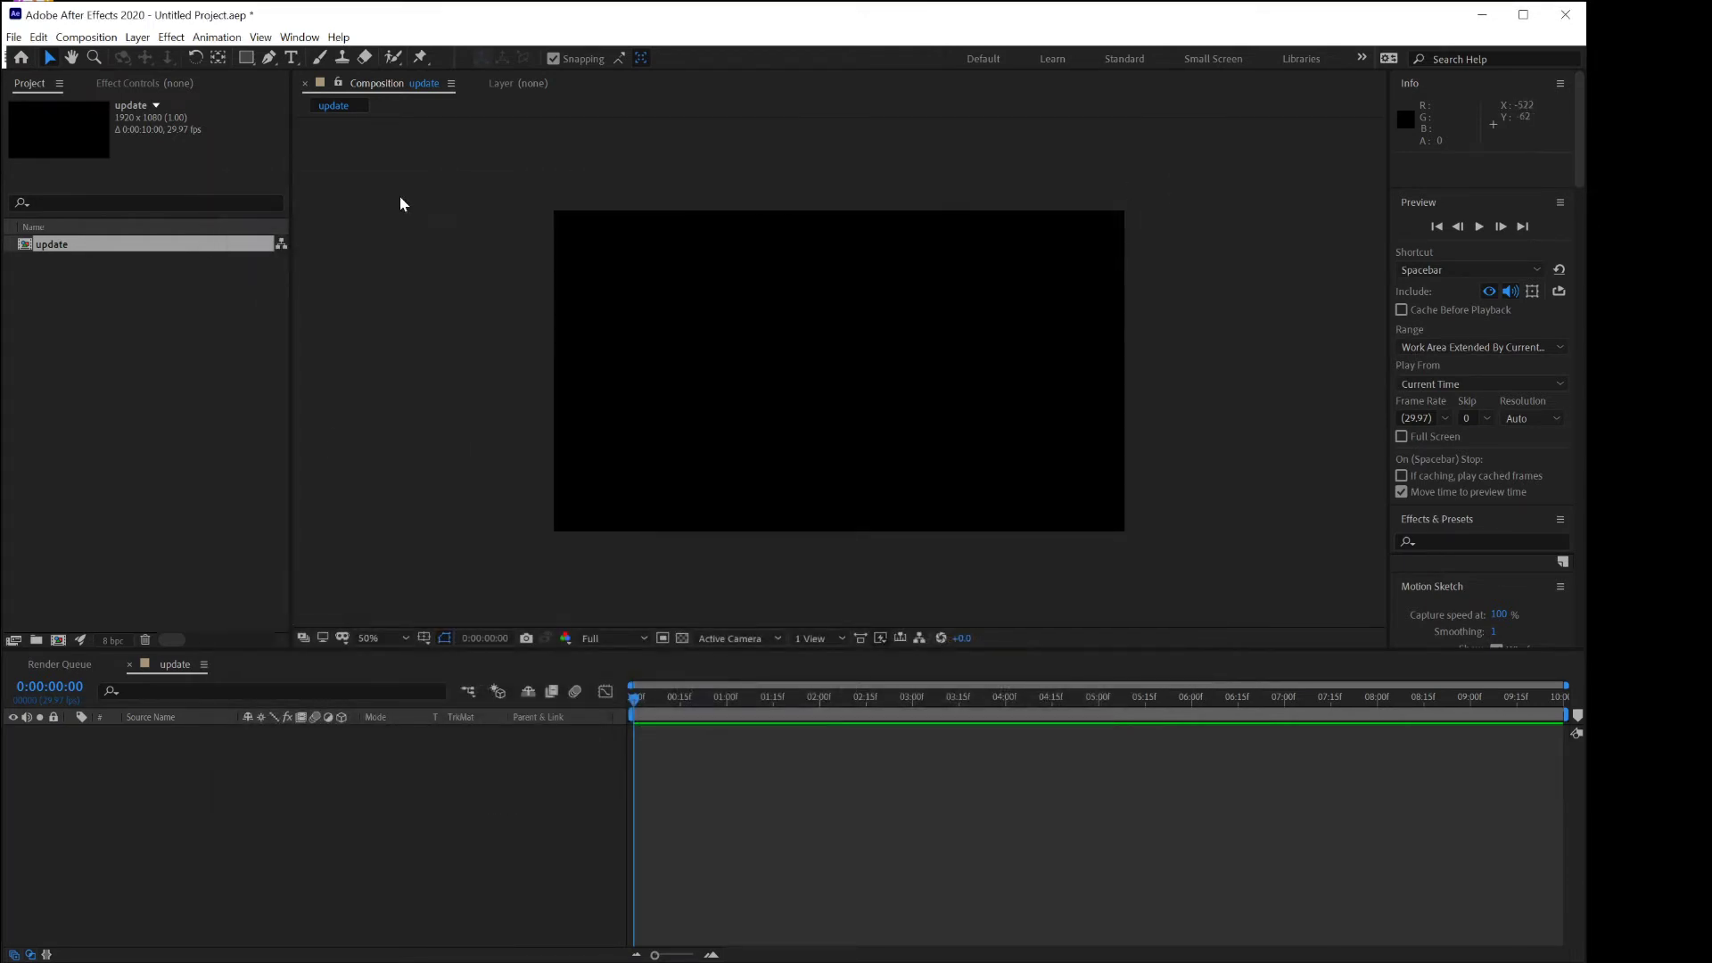
left_click(71, 57)
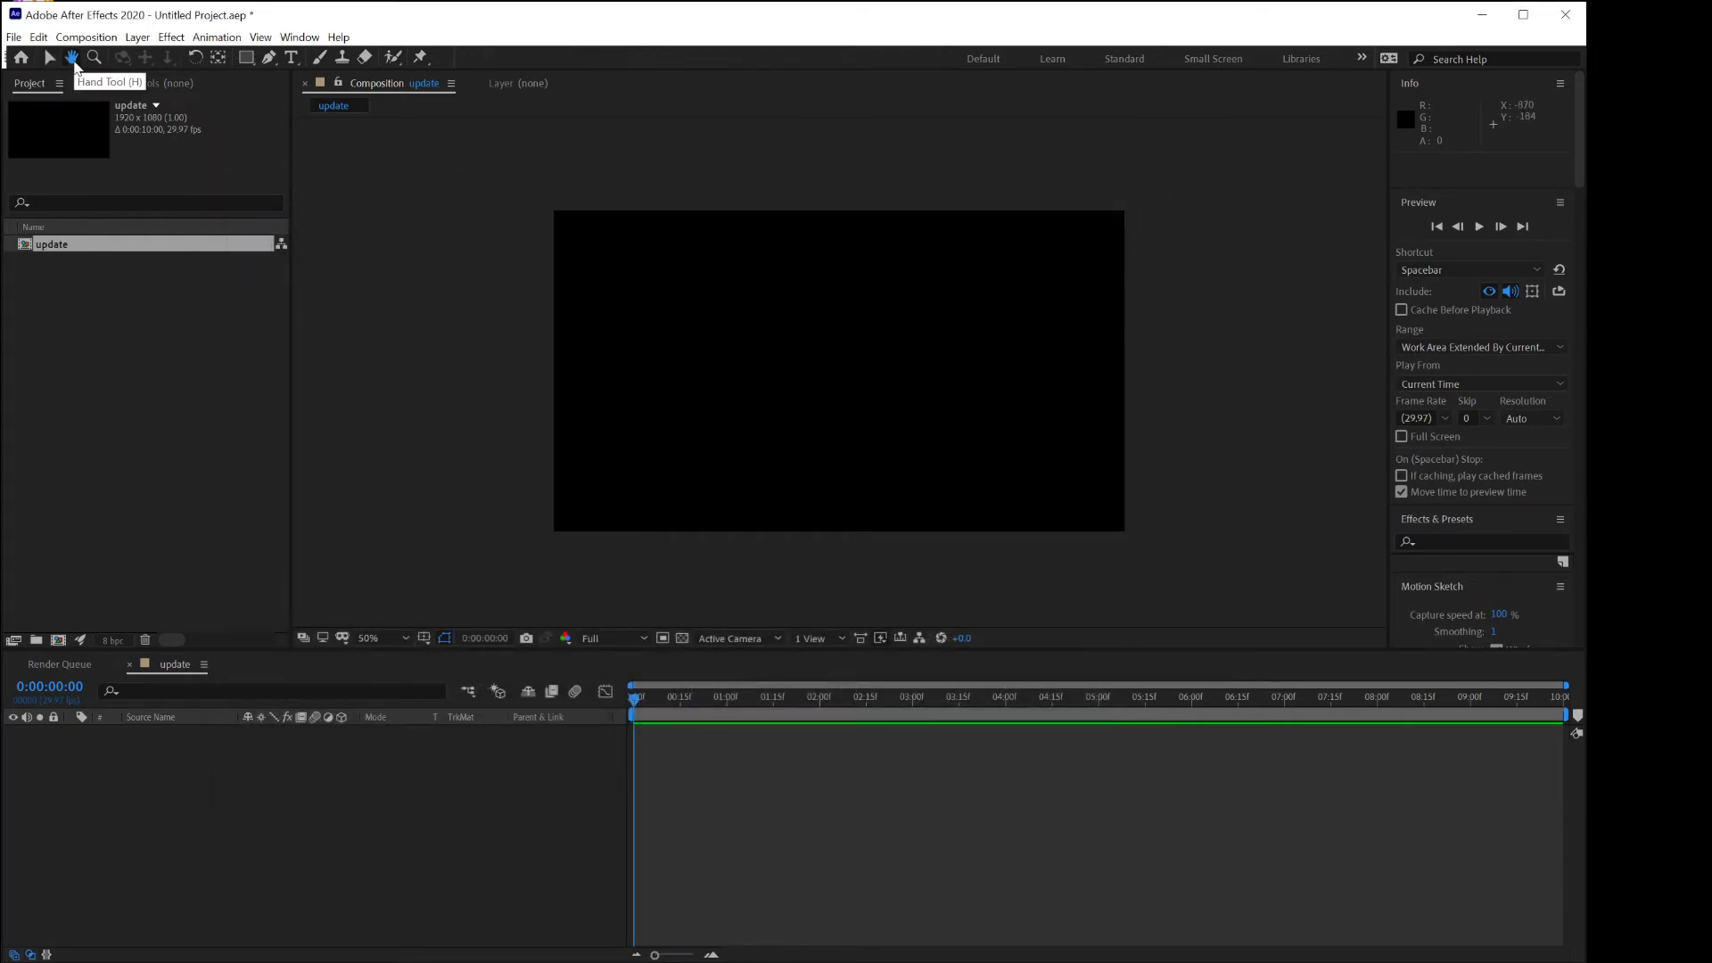
mouse_move(784, 359)
left_mouse_down()
mouse_move(897, 362)
mouse_move(833, 260)
mouse_move(791, 386)
left_mouse_up()
scroll(793, 388, "up", 8)
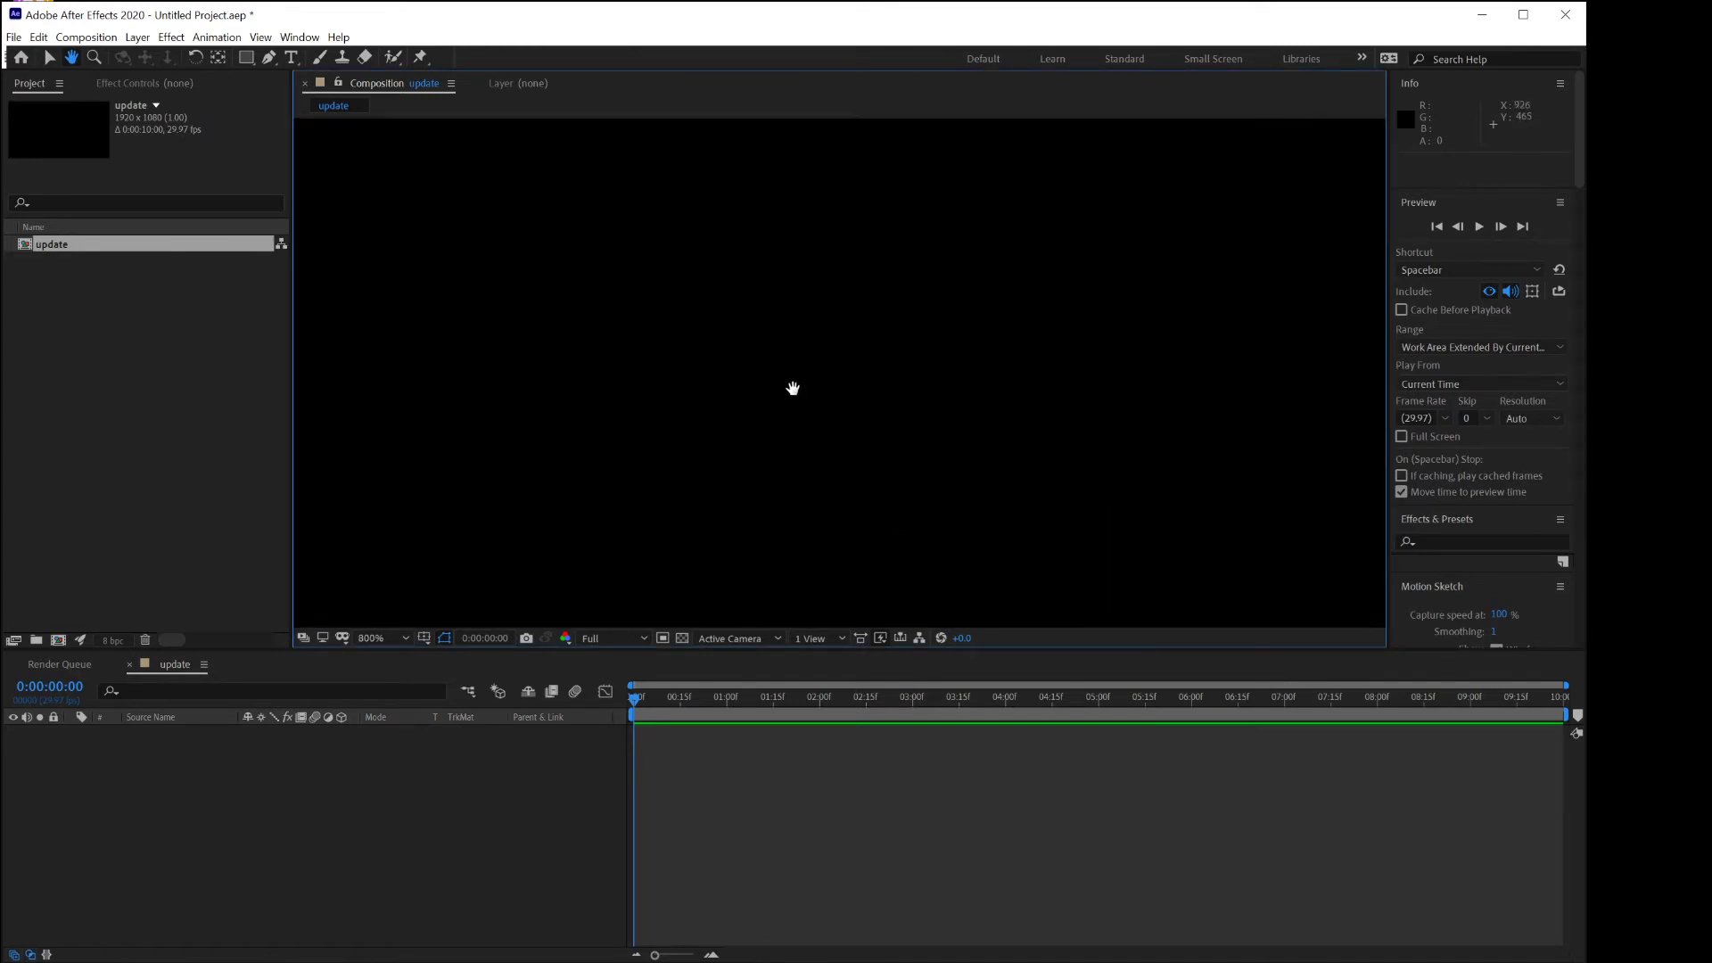
left_click_drag(634, 333, 986, 458)
left_click_drag(392, 248, 738, 390)
left_click_drag(477, 294, 1192, 423)
scroll(583, 411, "down", 1)
scroll(580, 413, "down", 9)
scroll(581, 413, "up", 5)
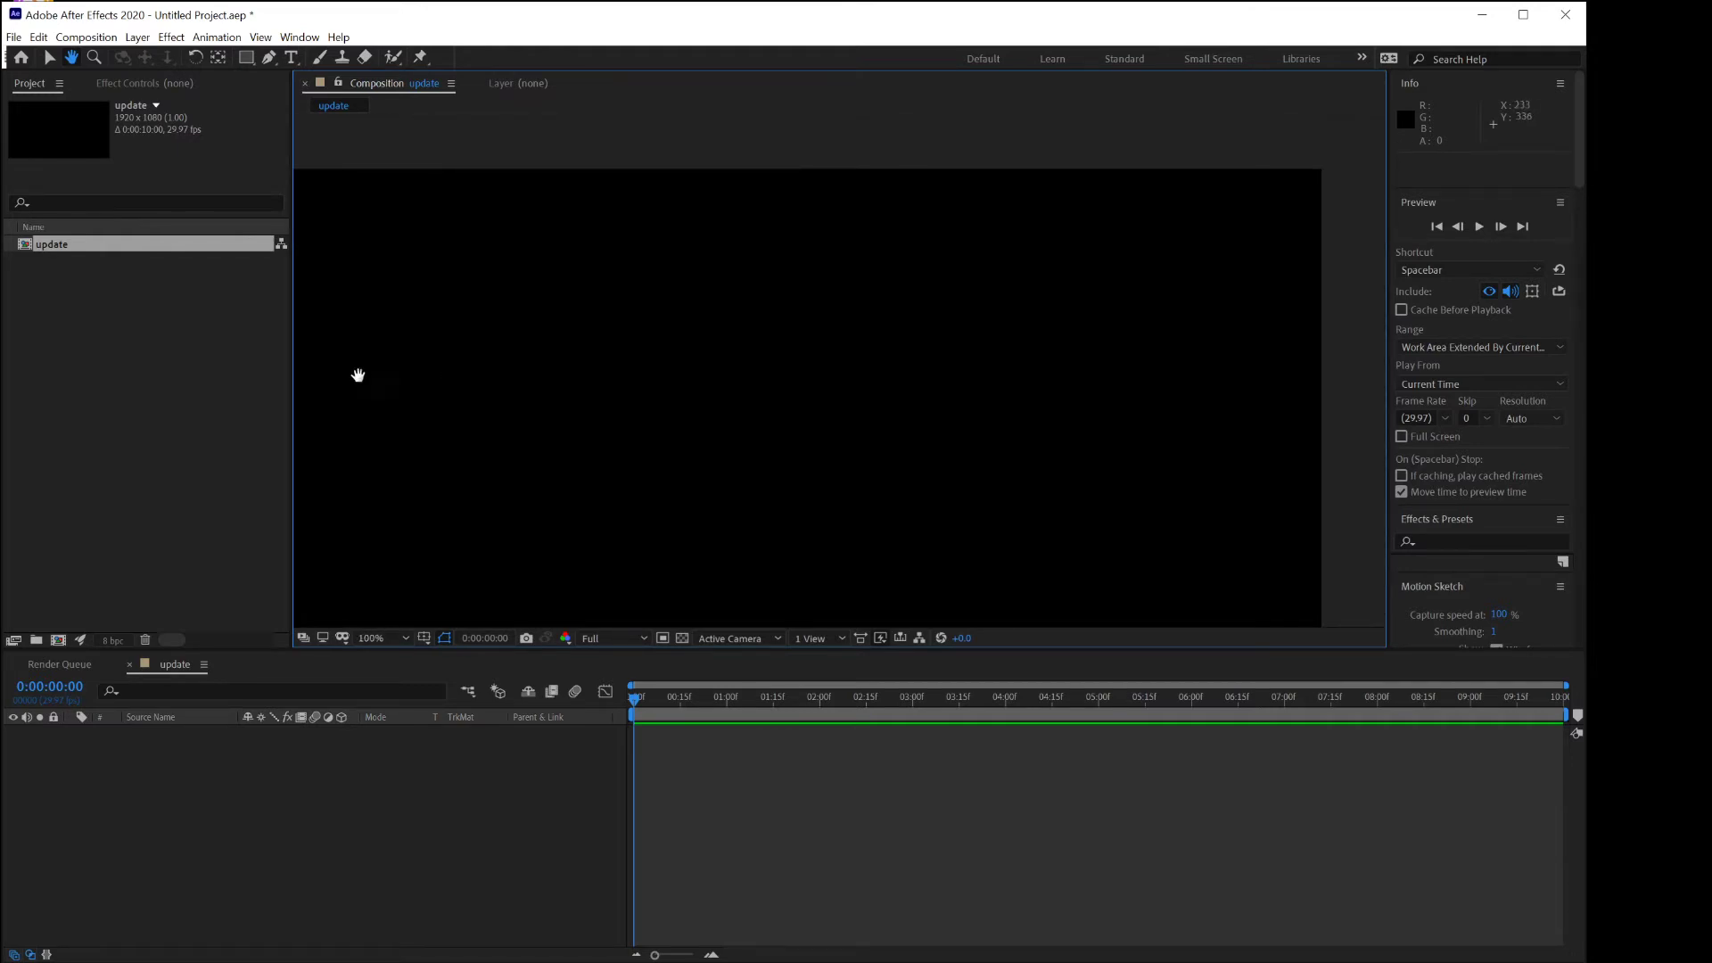
left_click_drag(357, 375, 809, 306)
scroll(807, 315, "down", 2)
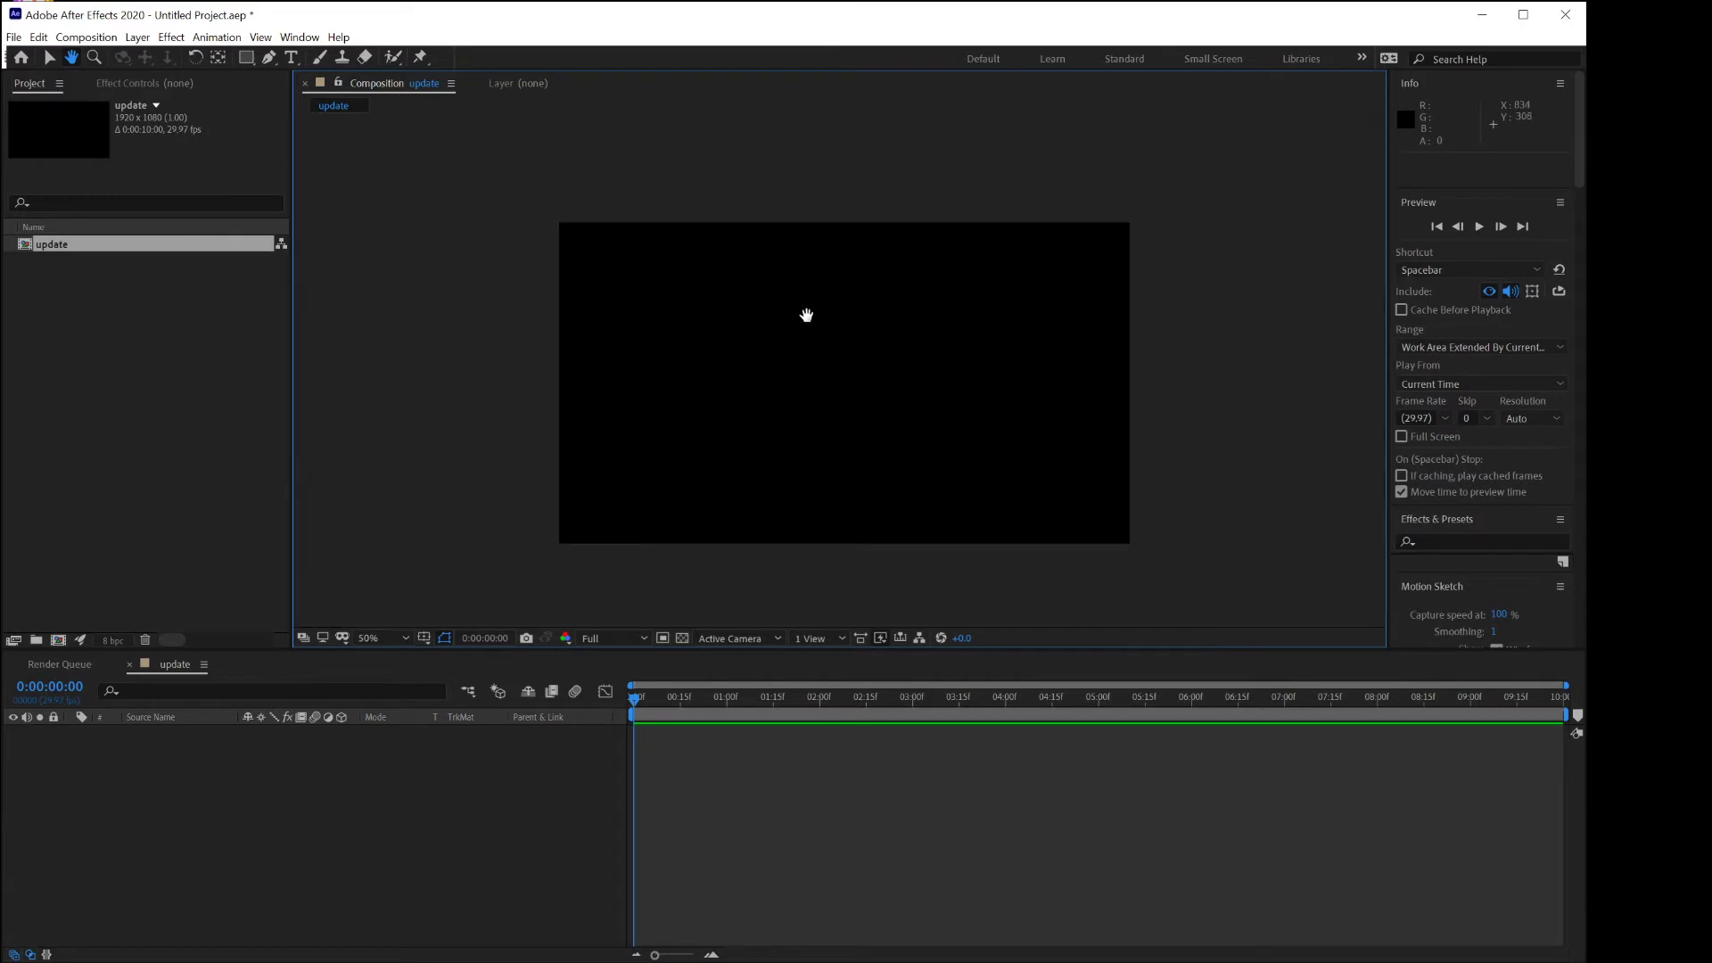
scroll(806, 313, "up", 2)
scroll(807, 313, "down", 2)
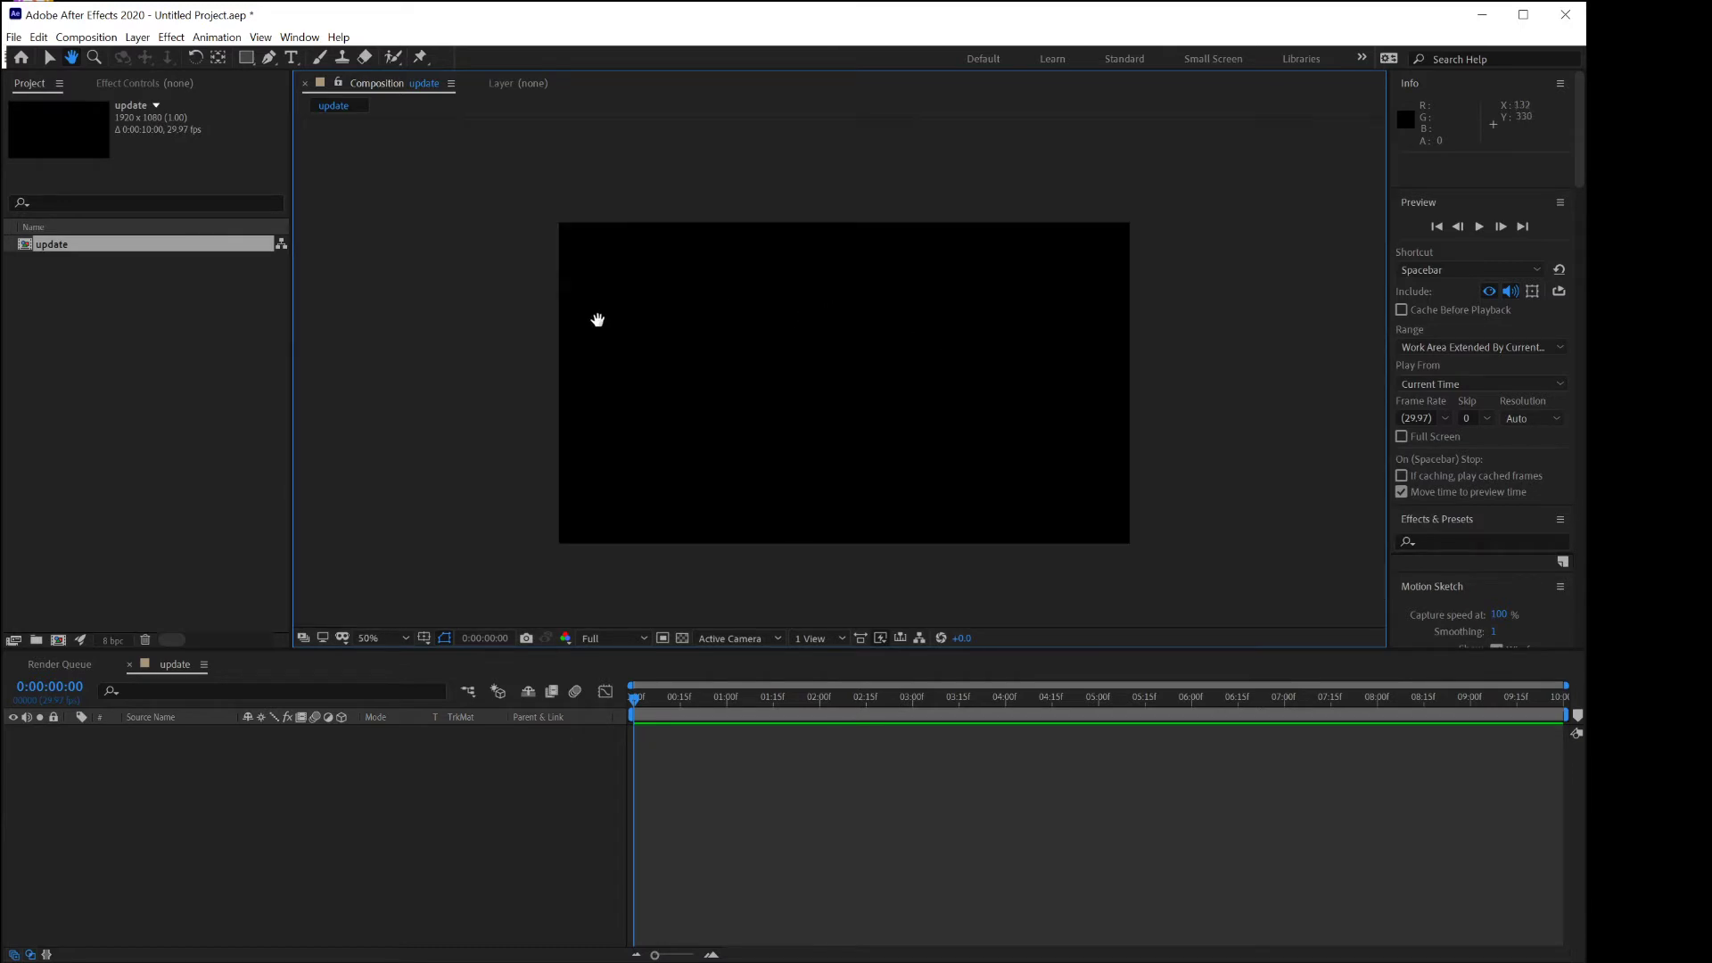
Magnify the composition to 200% with the Zoom tool and reduce it back to 50%.
left_click(94, 57)
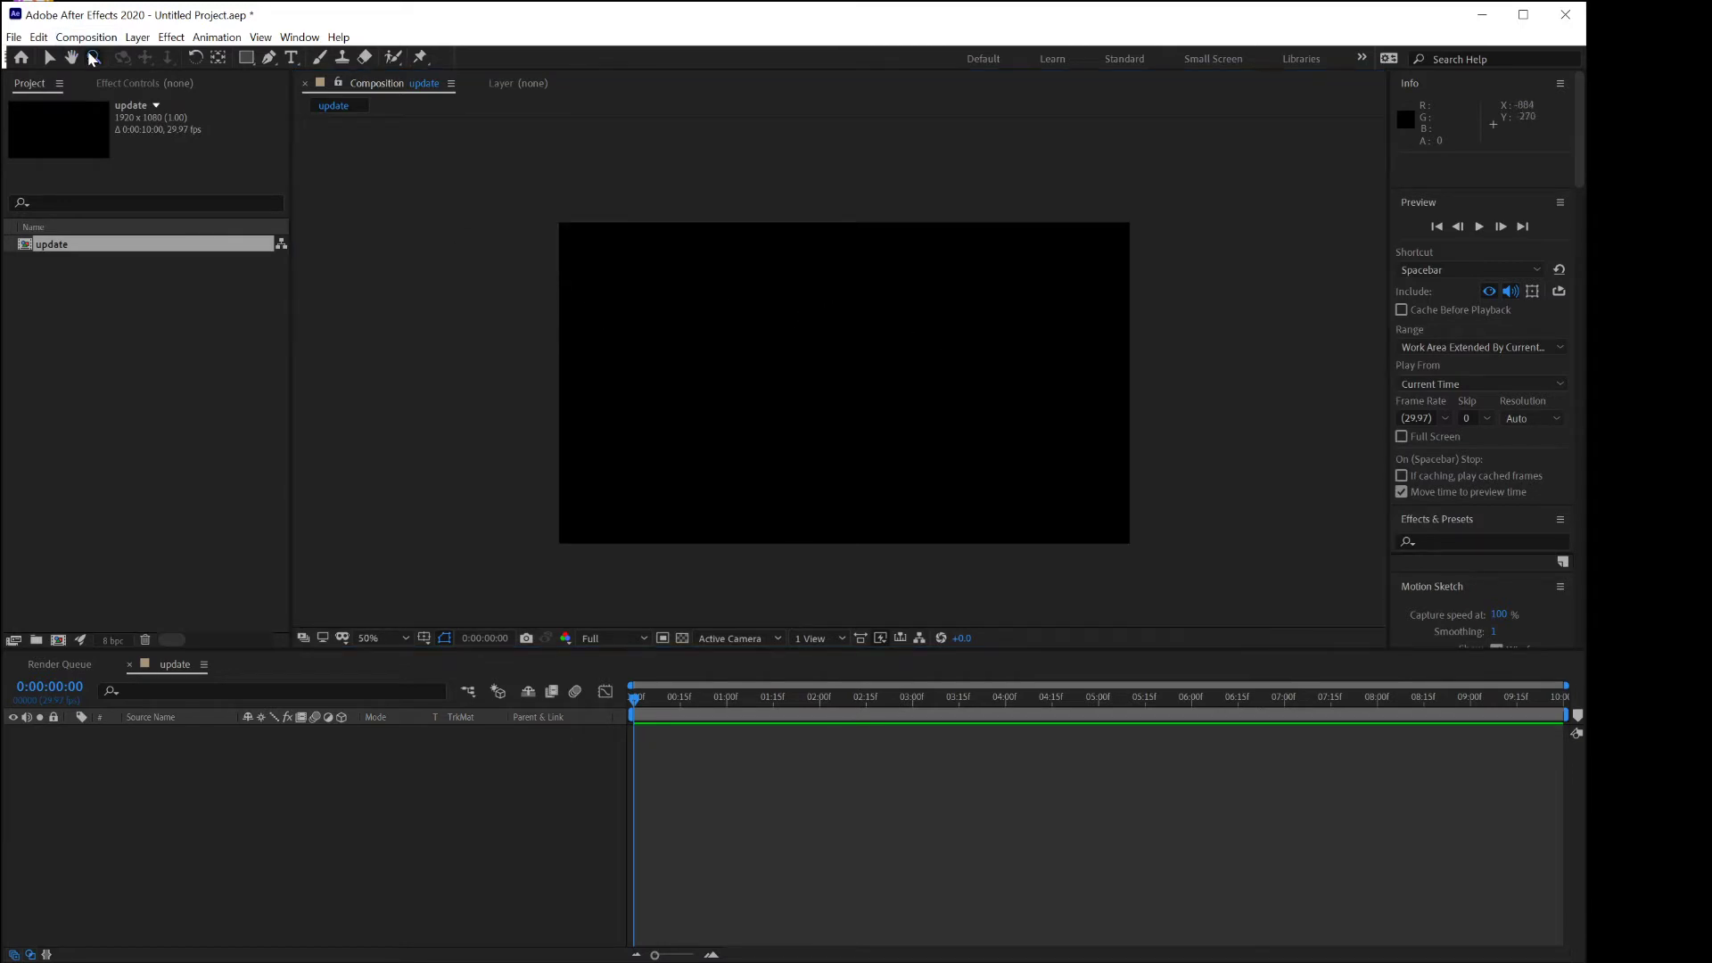
left_click(776, 376)
left_click(775, 376)
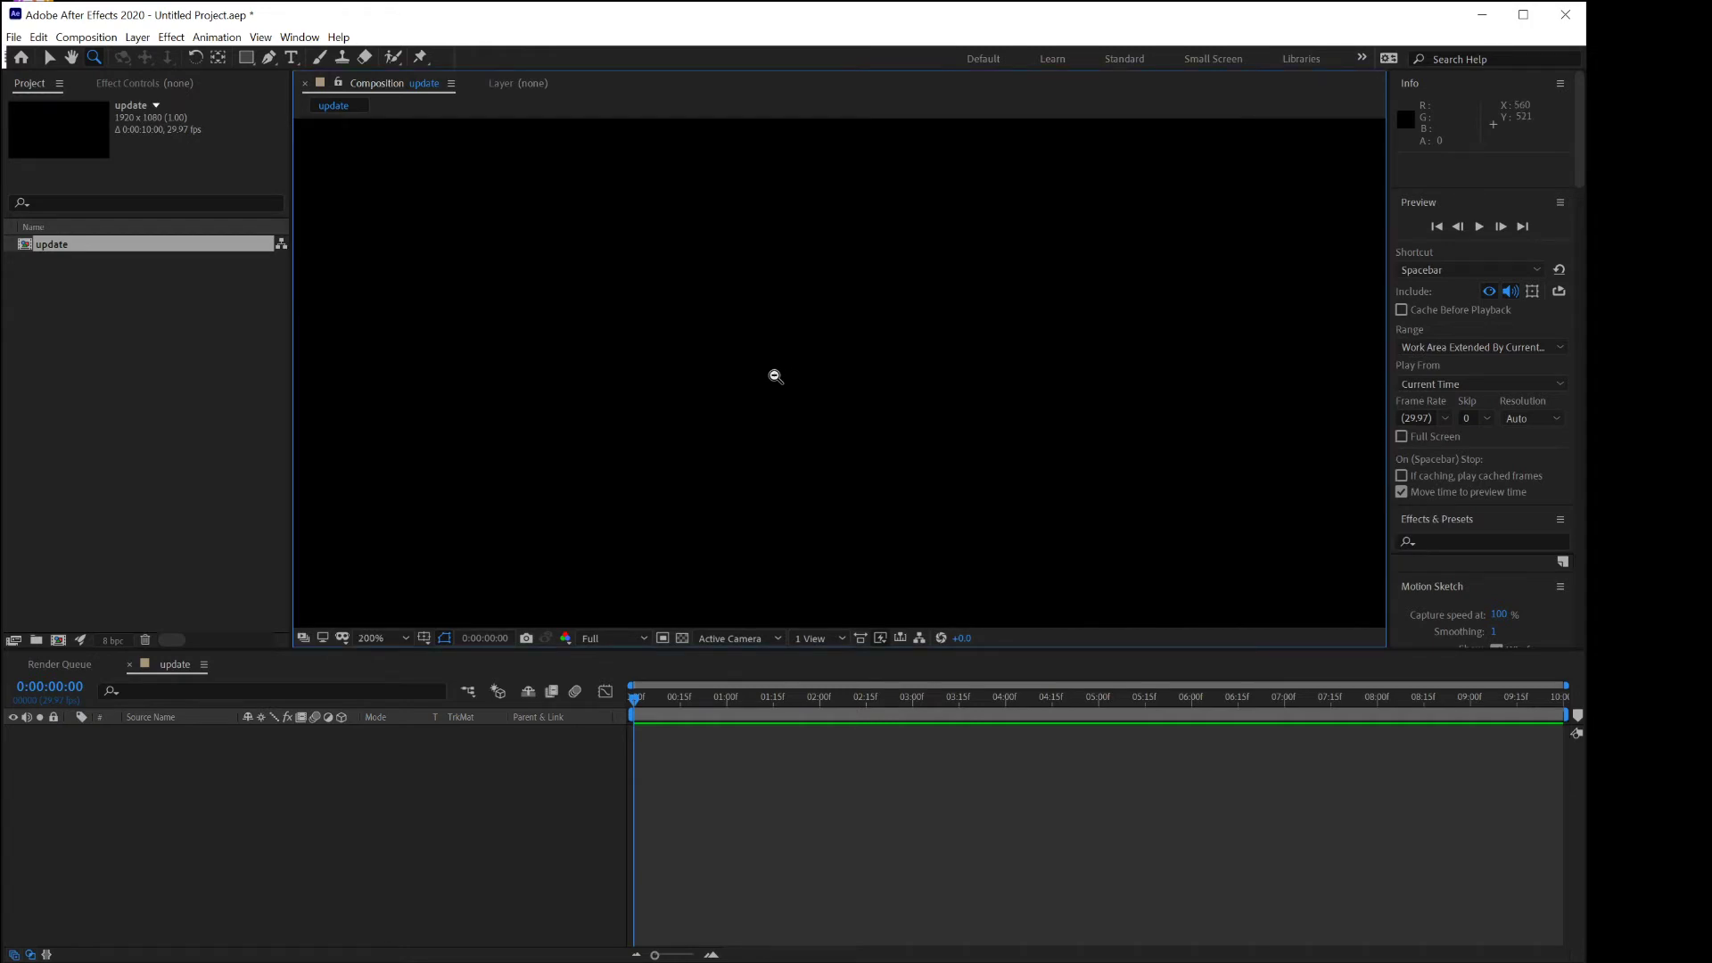
left_click(776, 377, "alt")
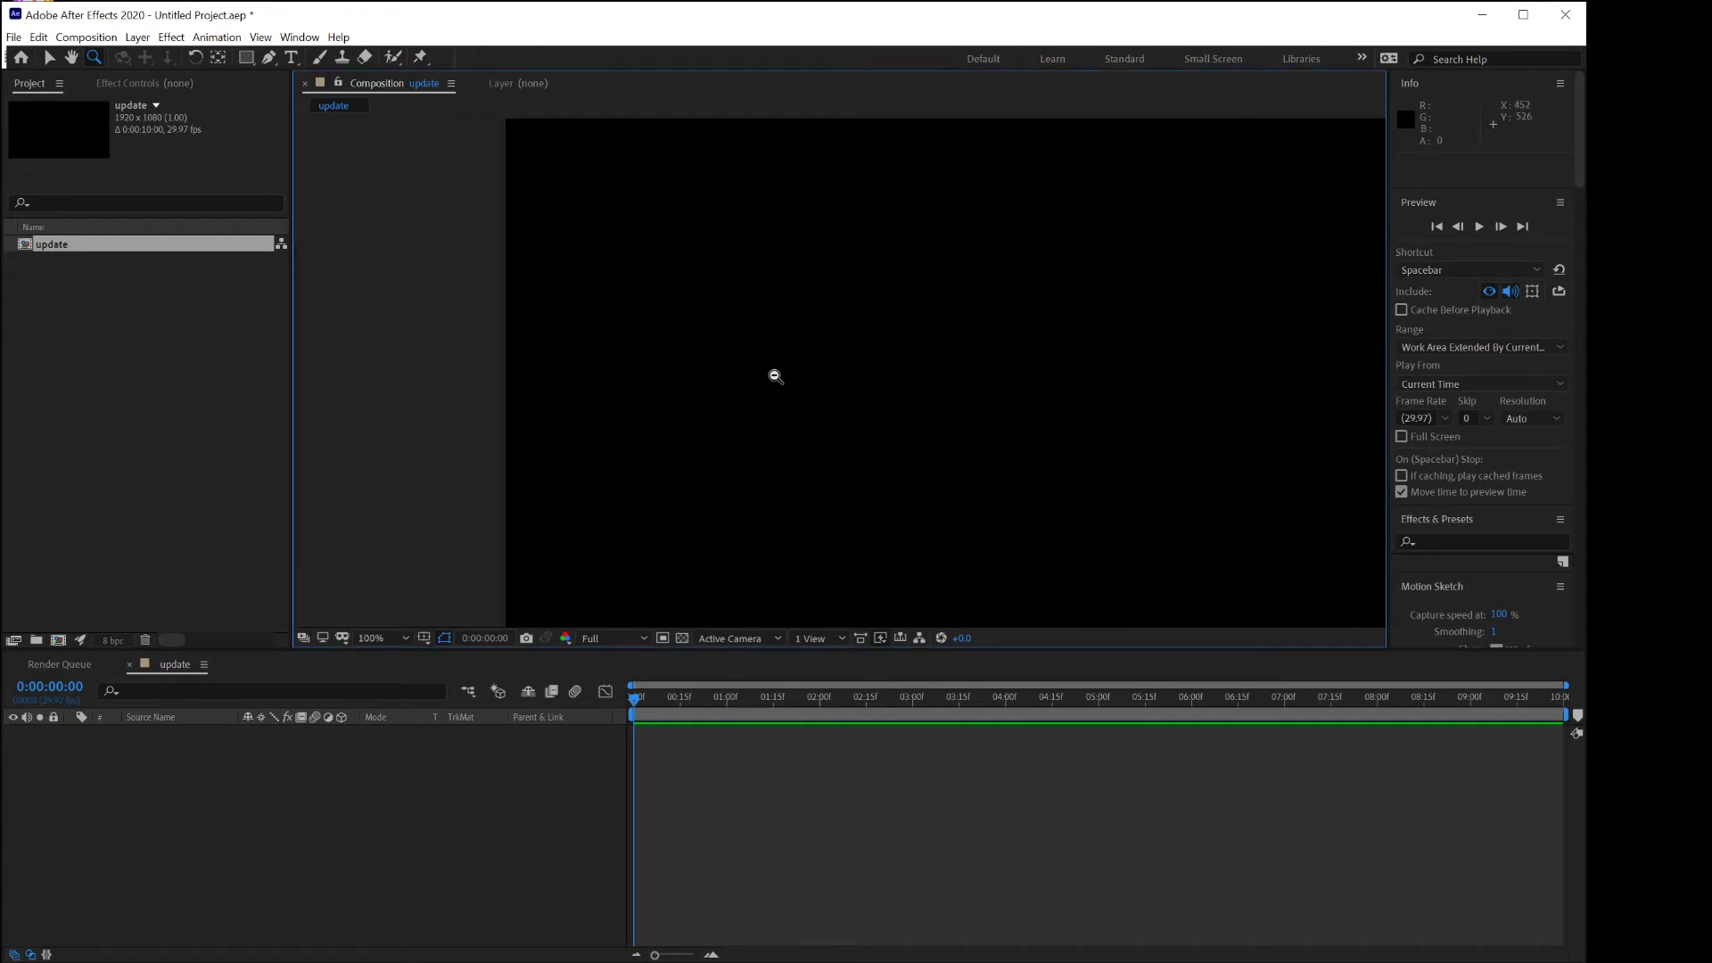
left_click(776, 377, "alt")
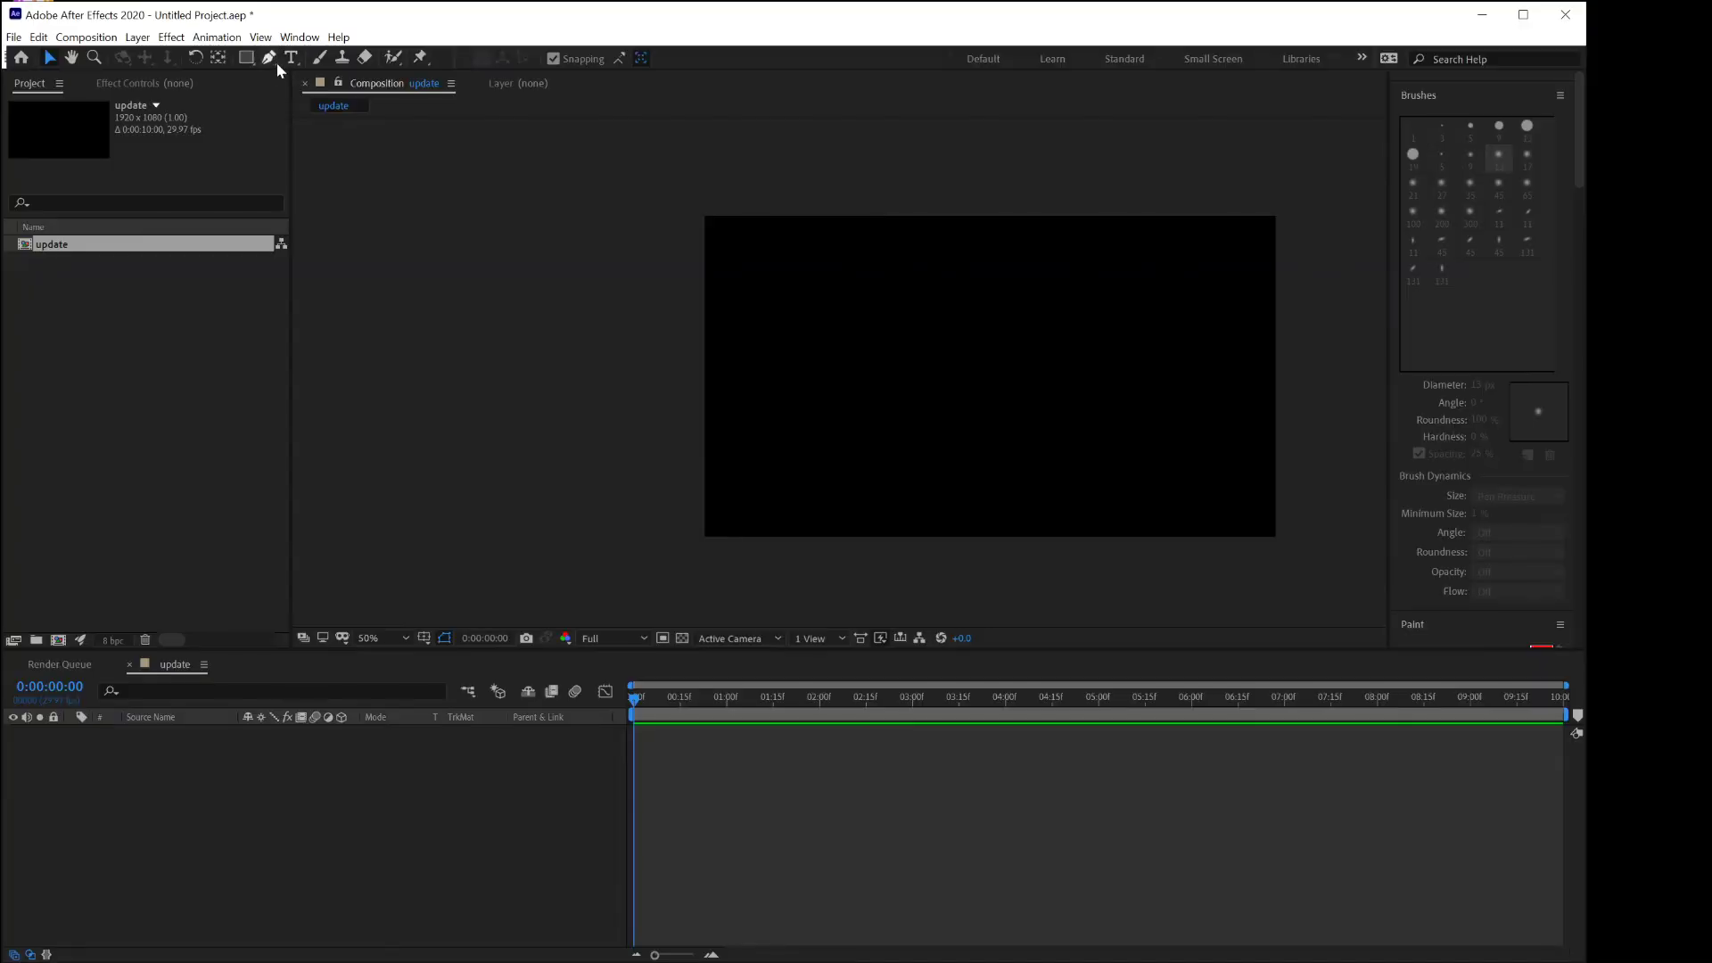
Draw a large rectangle on a new shape layer, covering much of the composition's left half, with the Rectangle tool.
left_click(194, 213)
left_click_drag(249, 62, 337, 63)
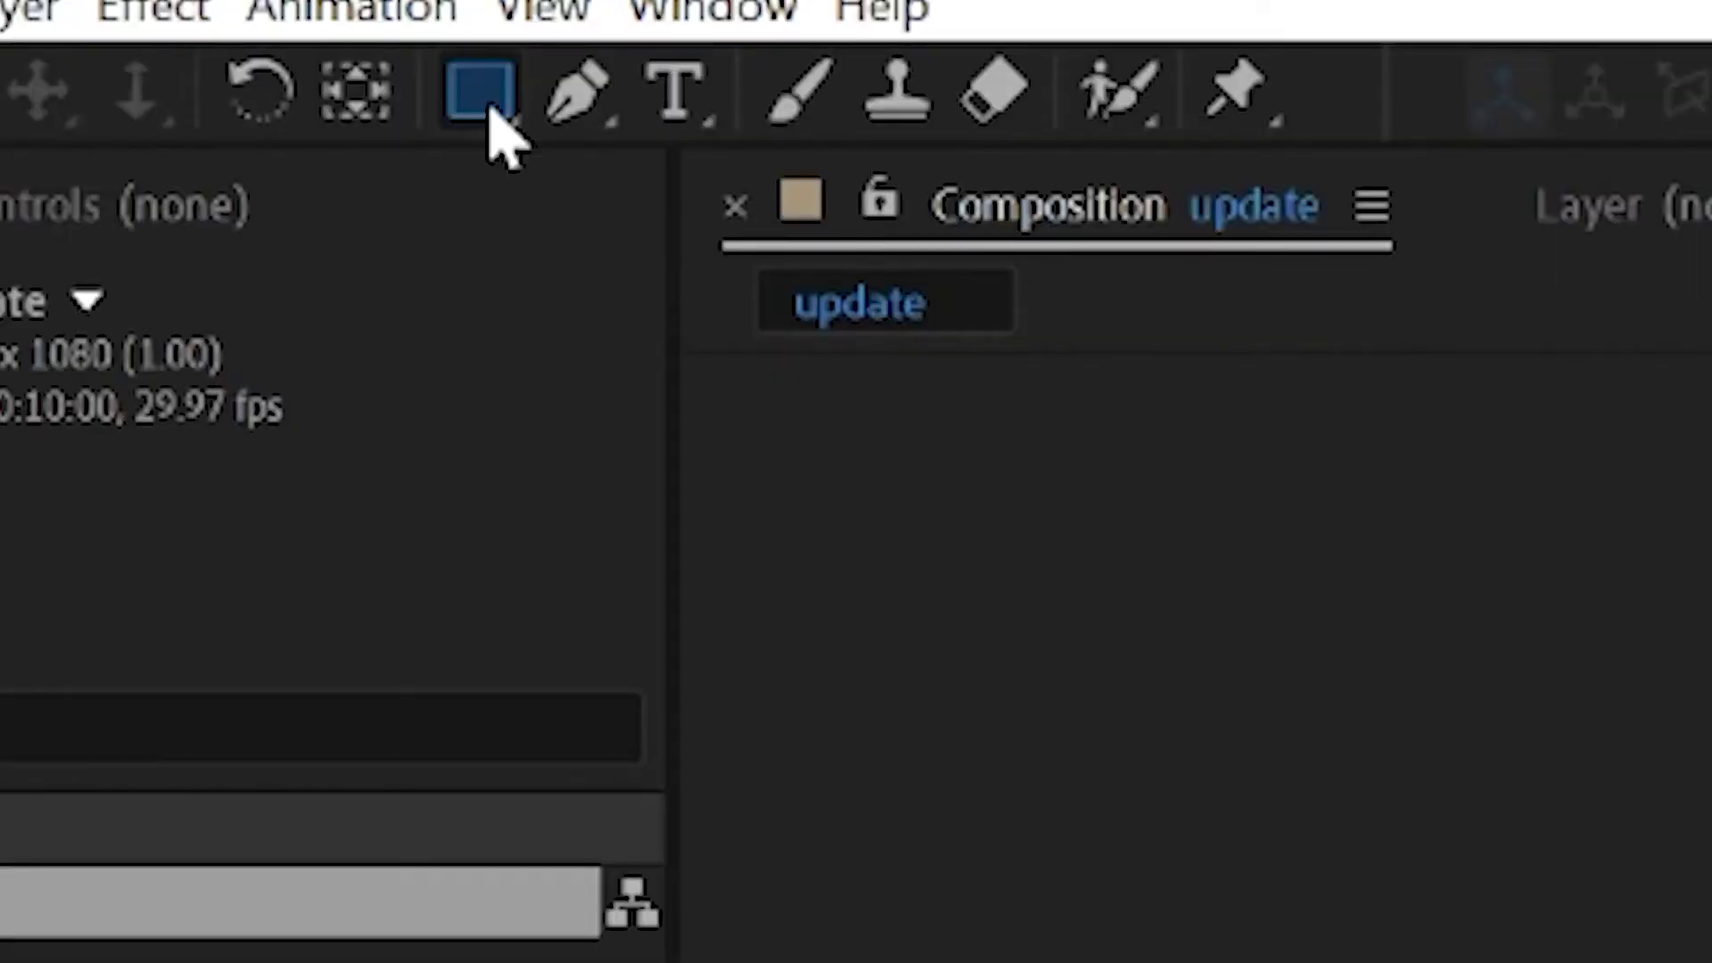
left_click_drag(883, 133, 883, 134)
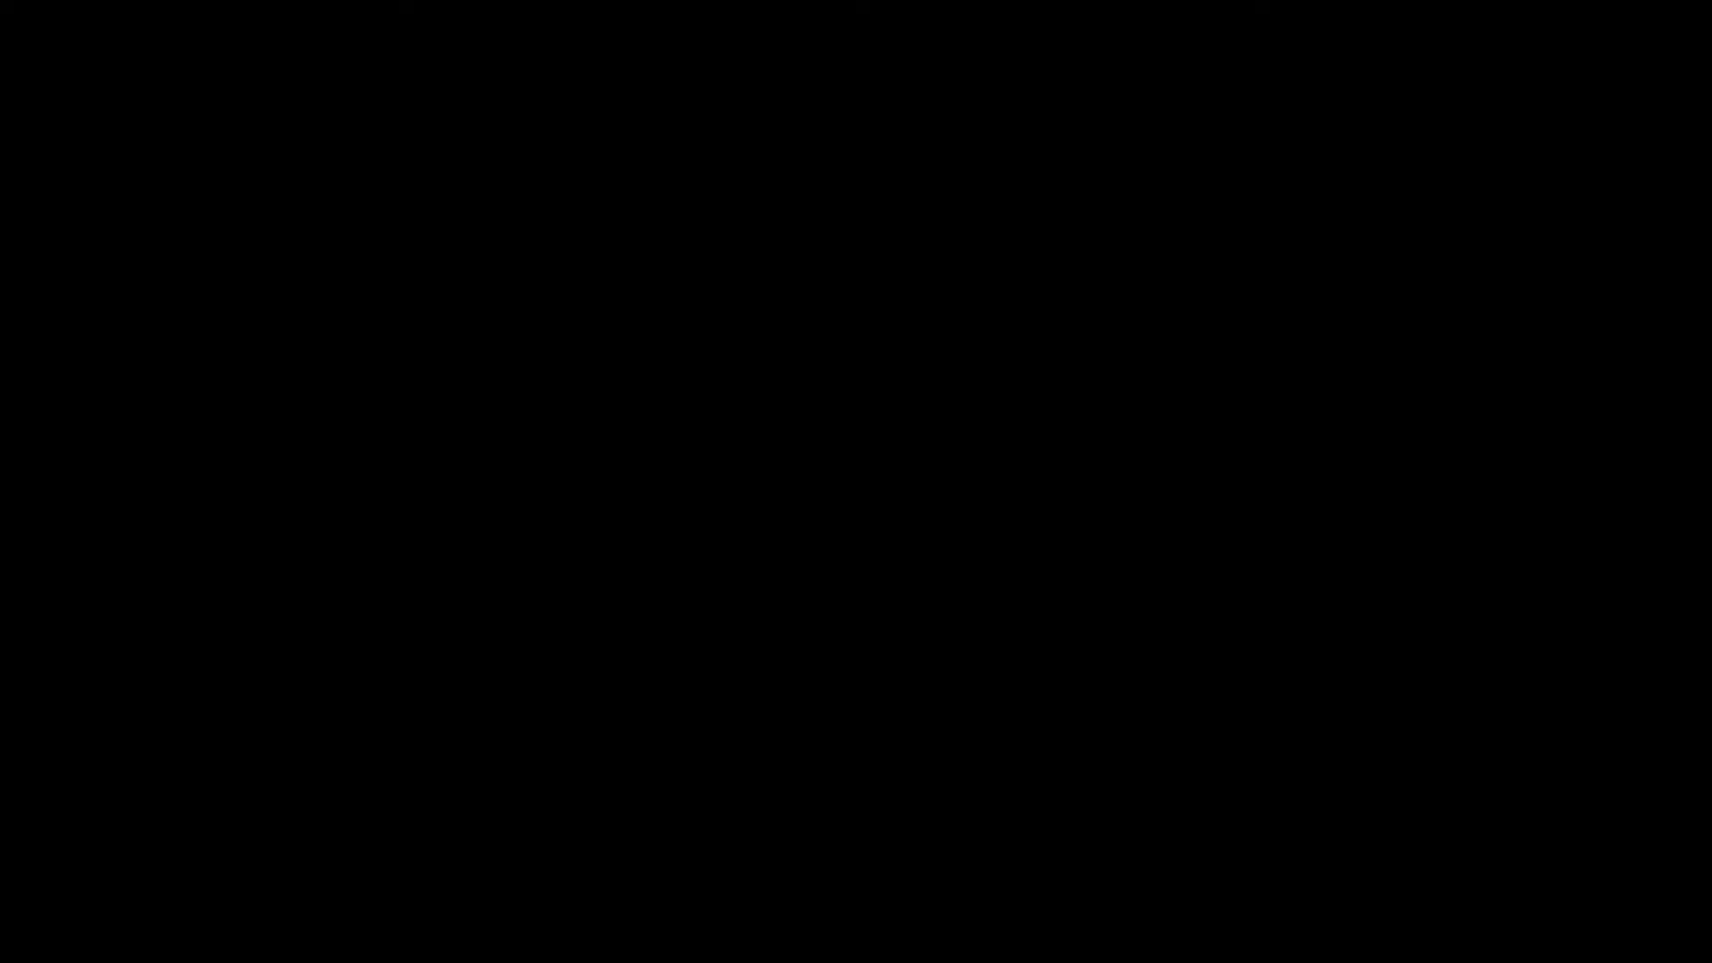
mouse_move(257, 127)
left_mouse_down()
mouse_move(1302, 947)
mouse_move(1534, 921)
left_mouse_up()
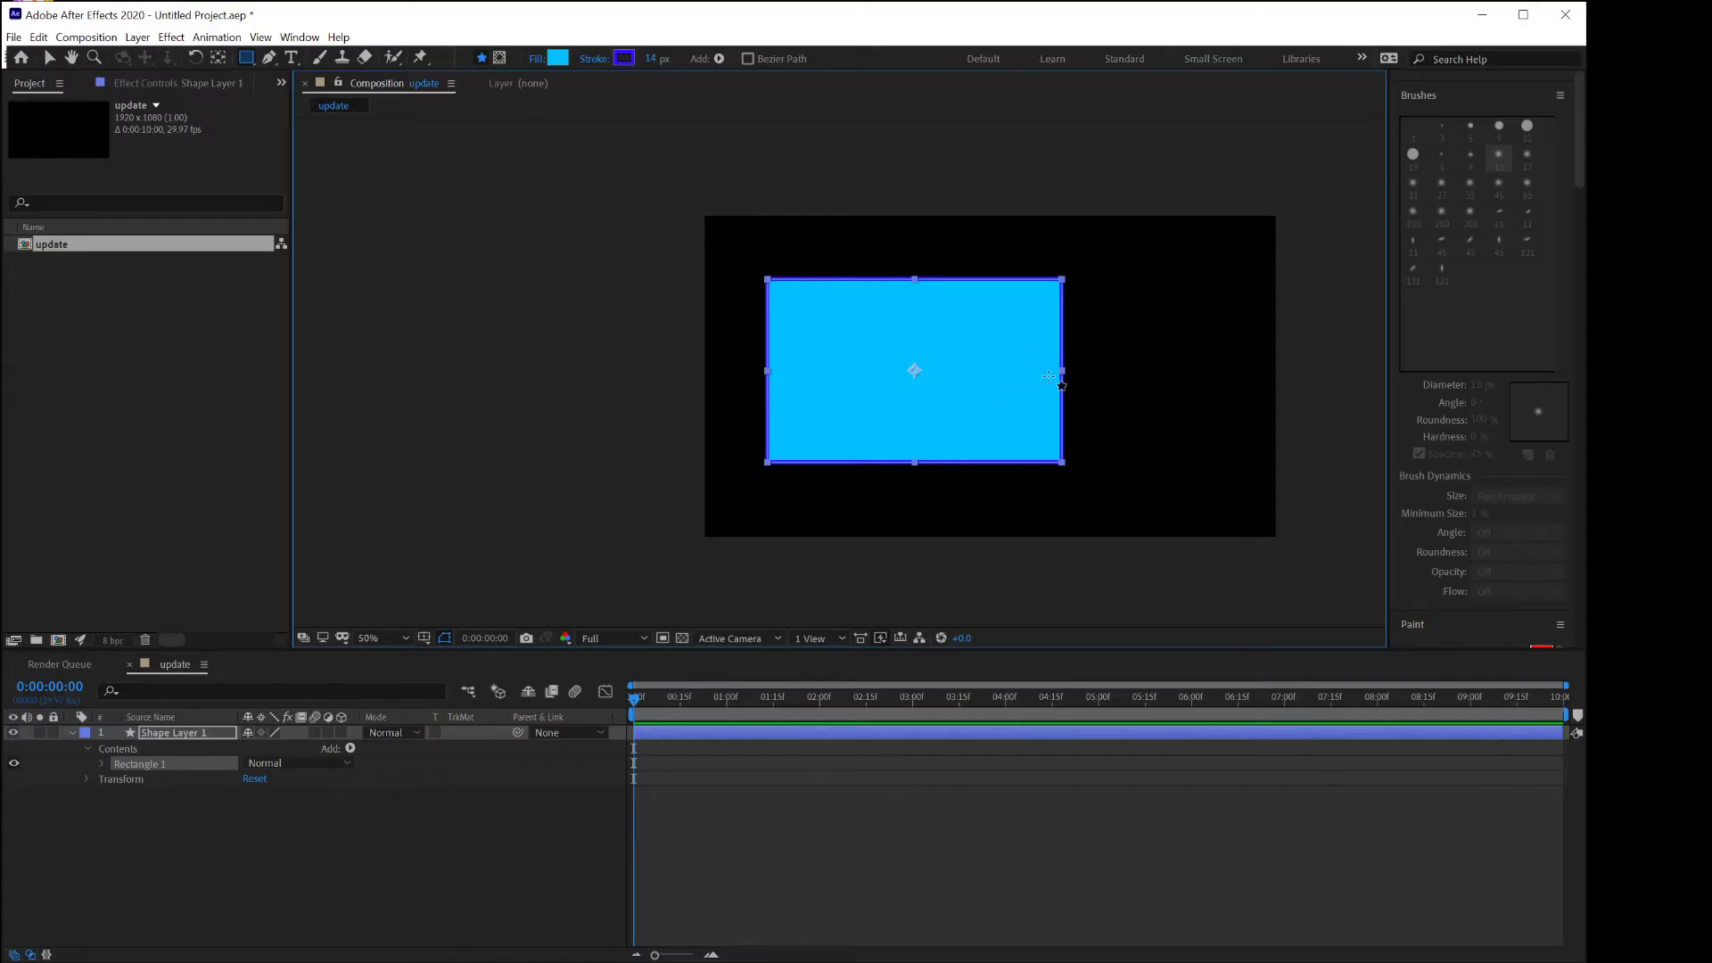
Add a smaller rectangle to the same shape layer, overlapping the right edge of the large one.
left_click_drag(1017, 374, 1165, 437)
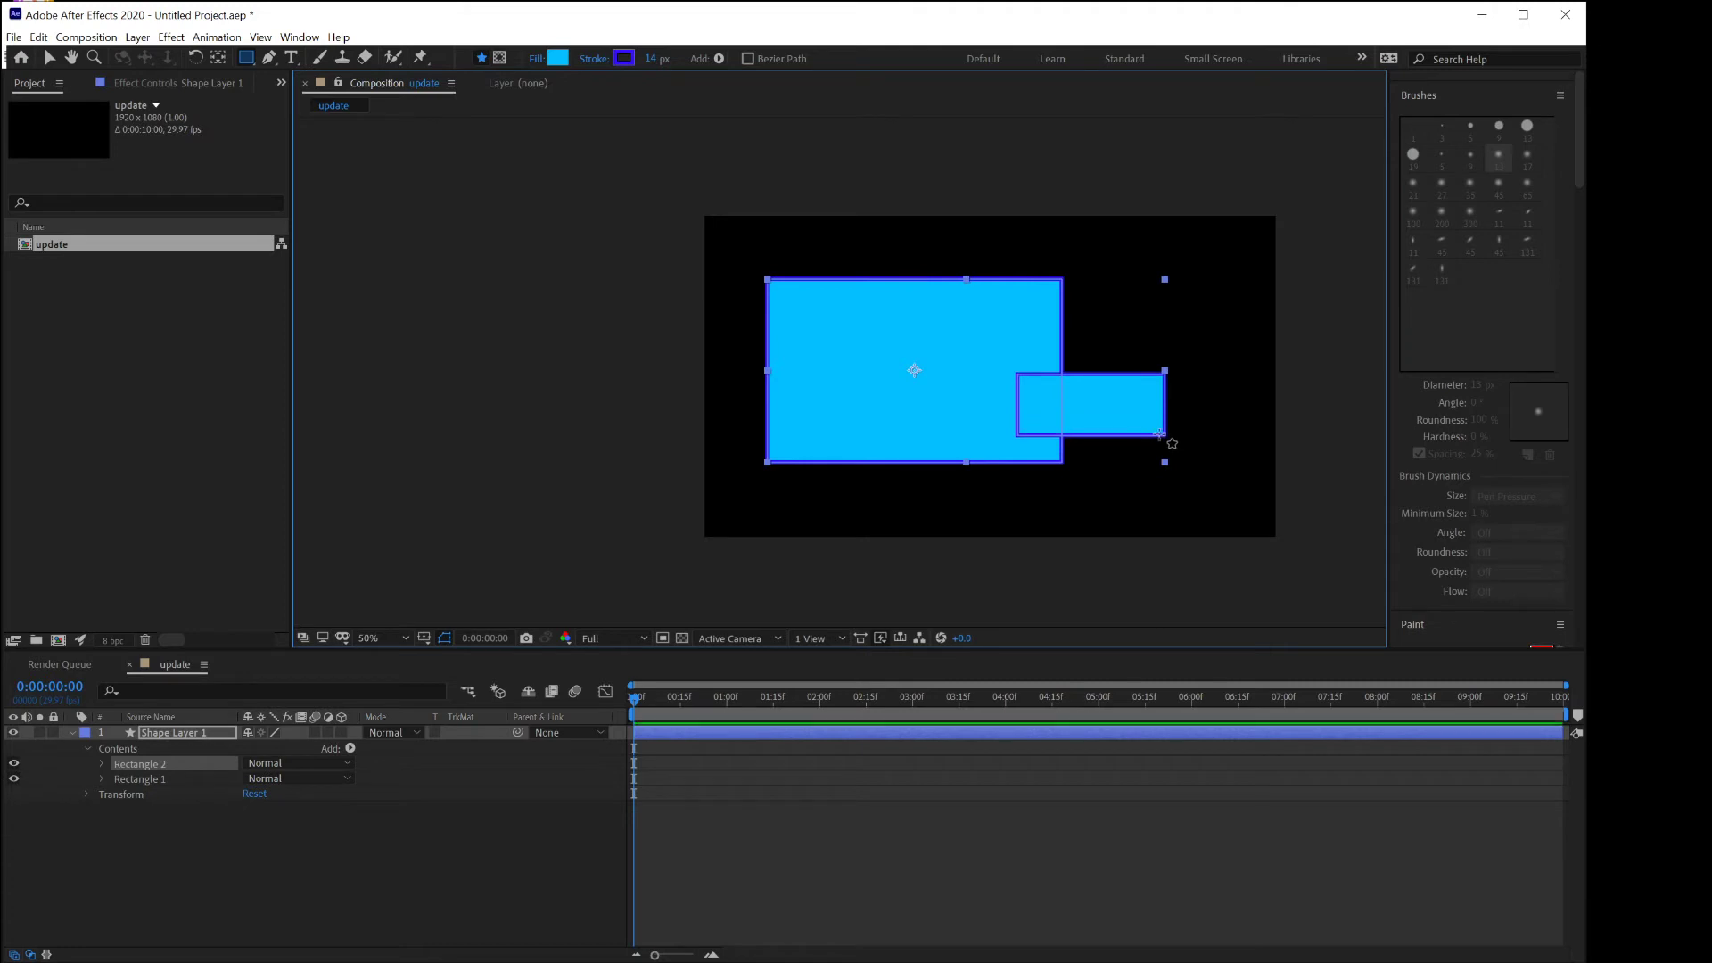
left_click(75, 732)
left_click(76, 730)
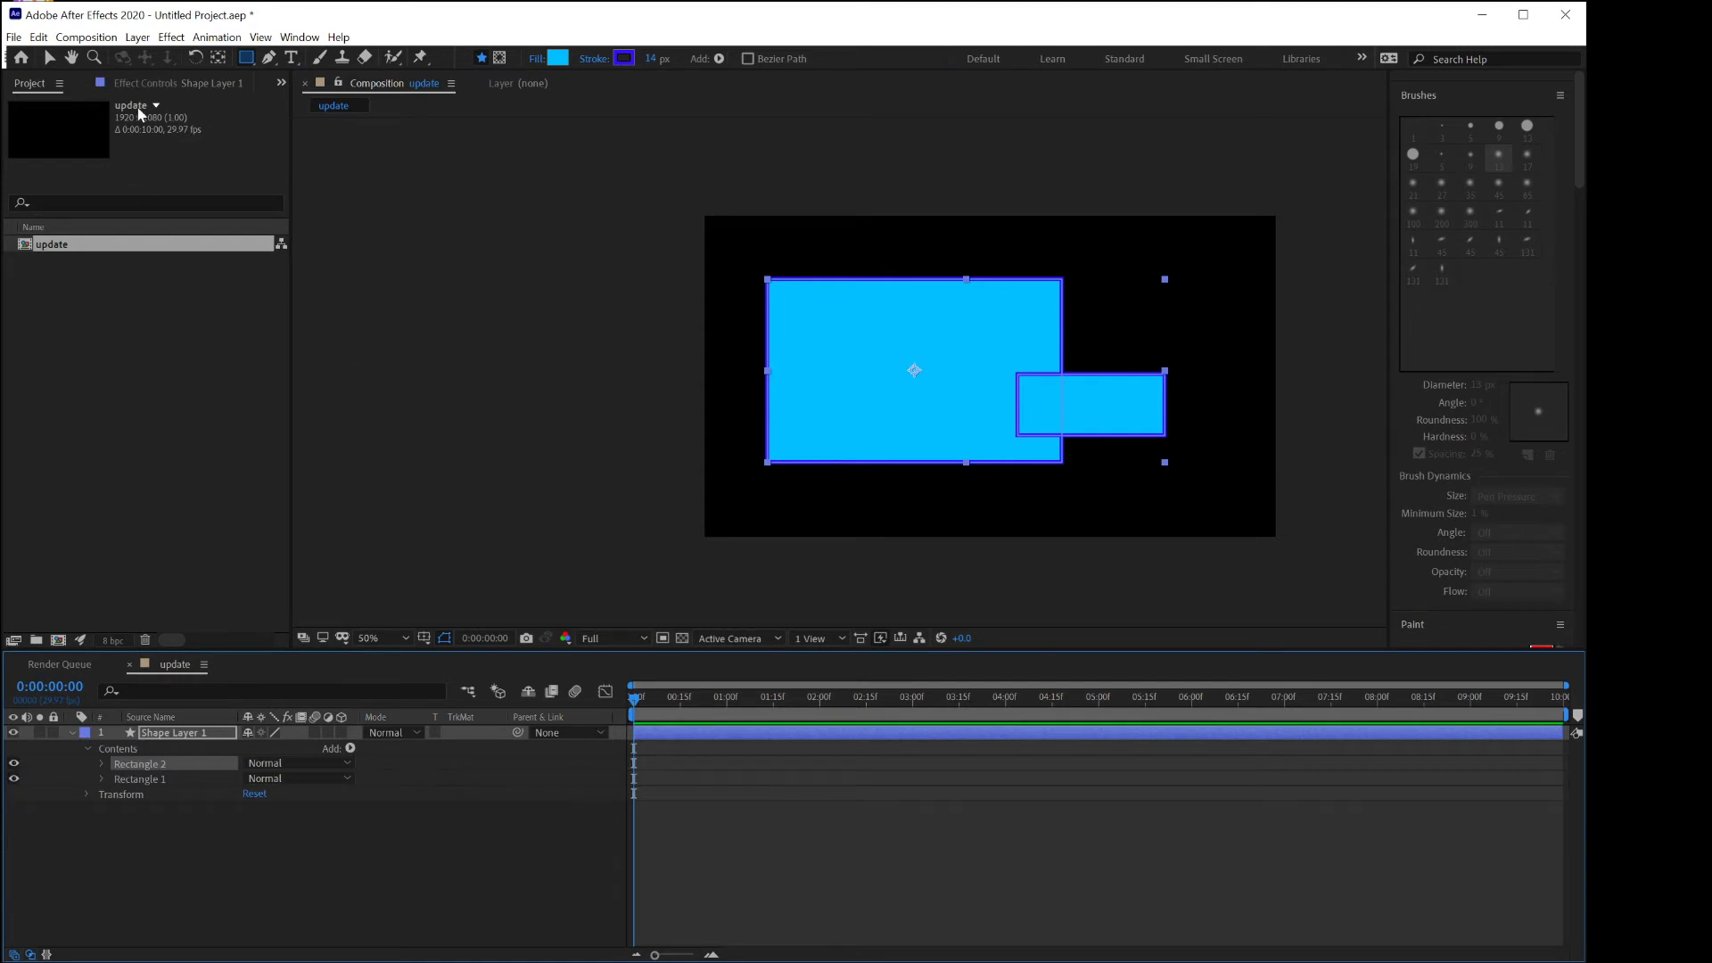
Deselect the shape layer and draw a rectangle on a separate shape layer, overlapping the large rectangle's upper-left corner.
key("v")
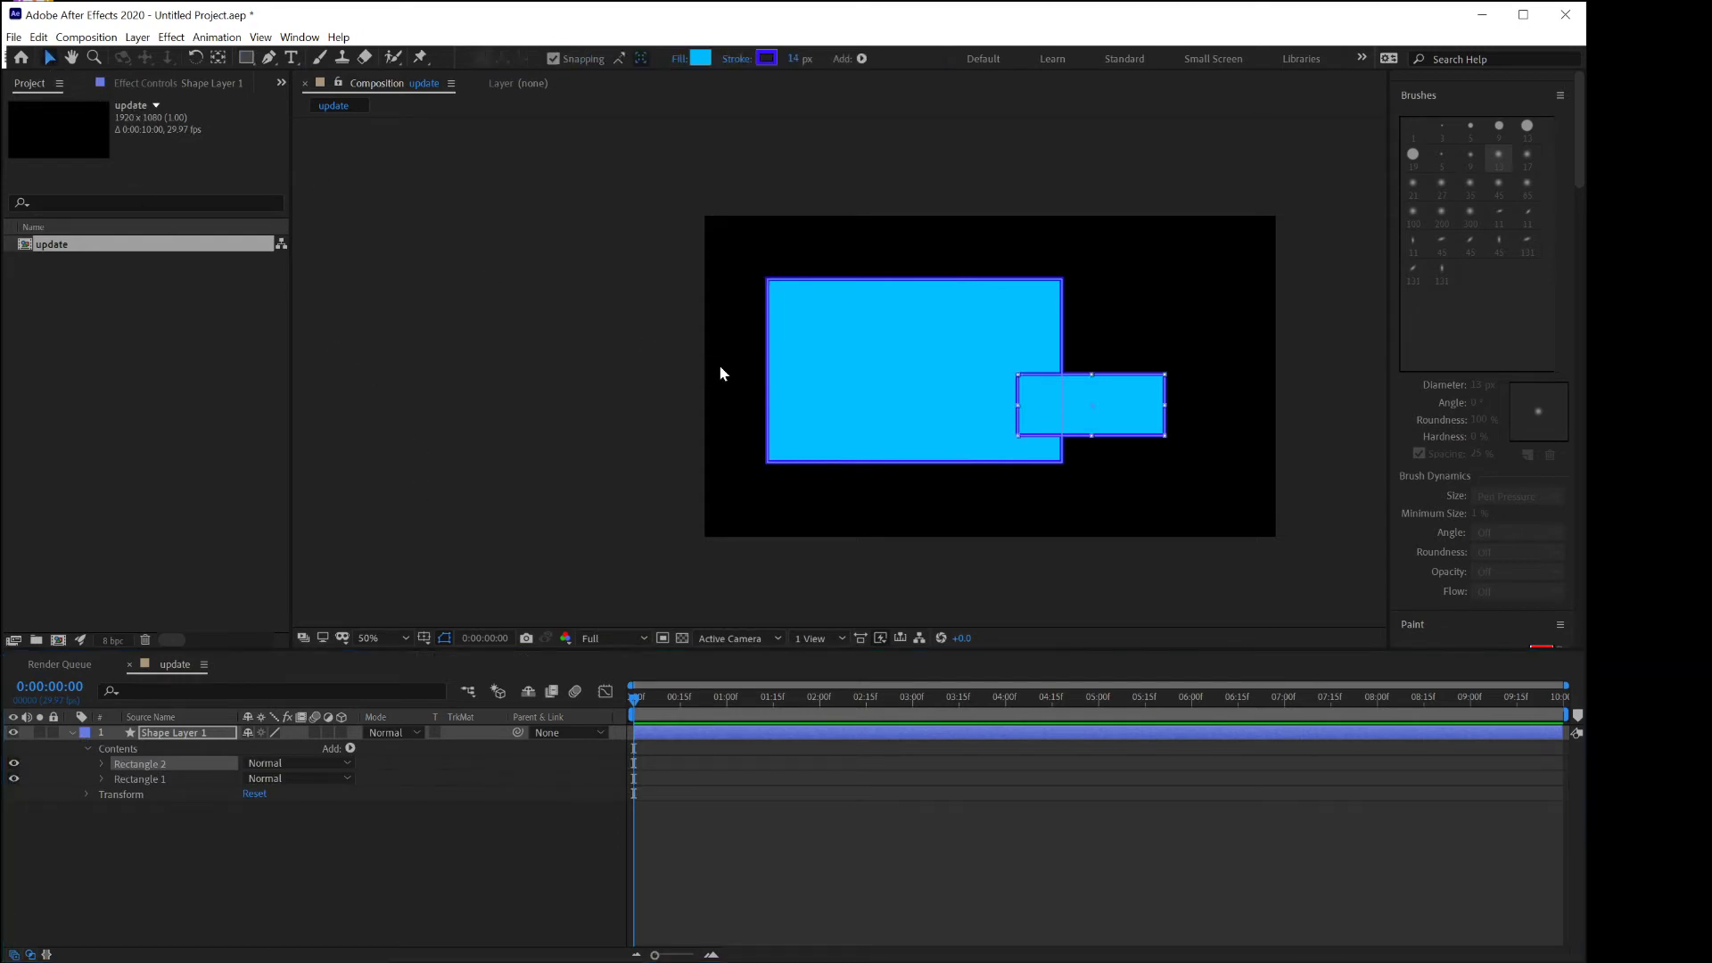
left_click(730, 382)
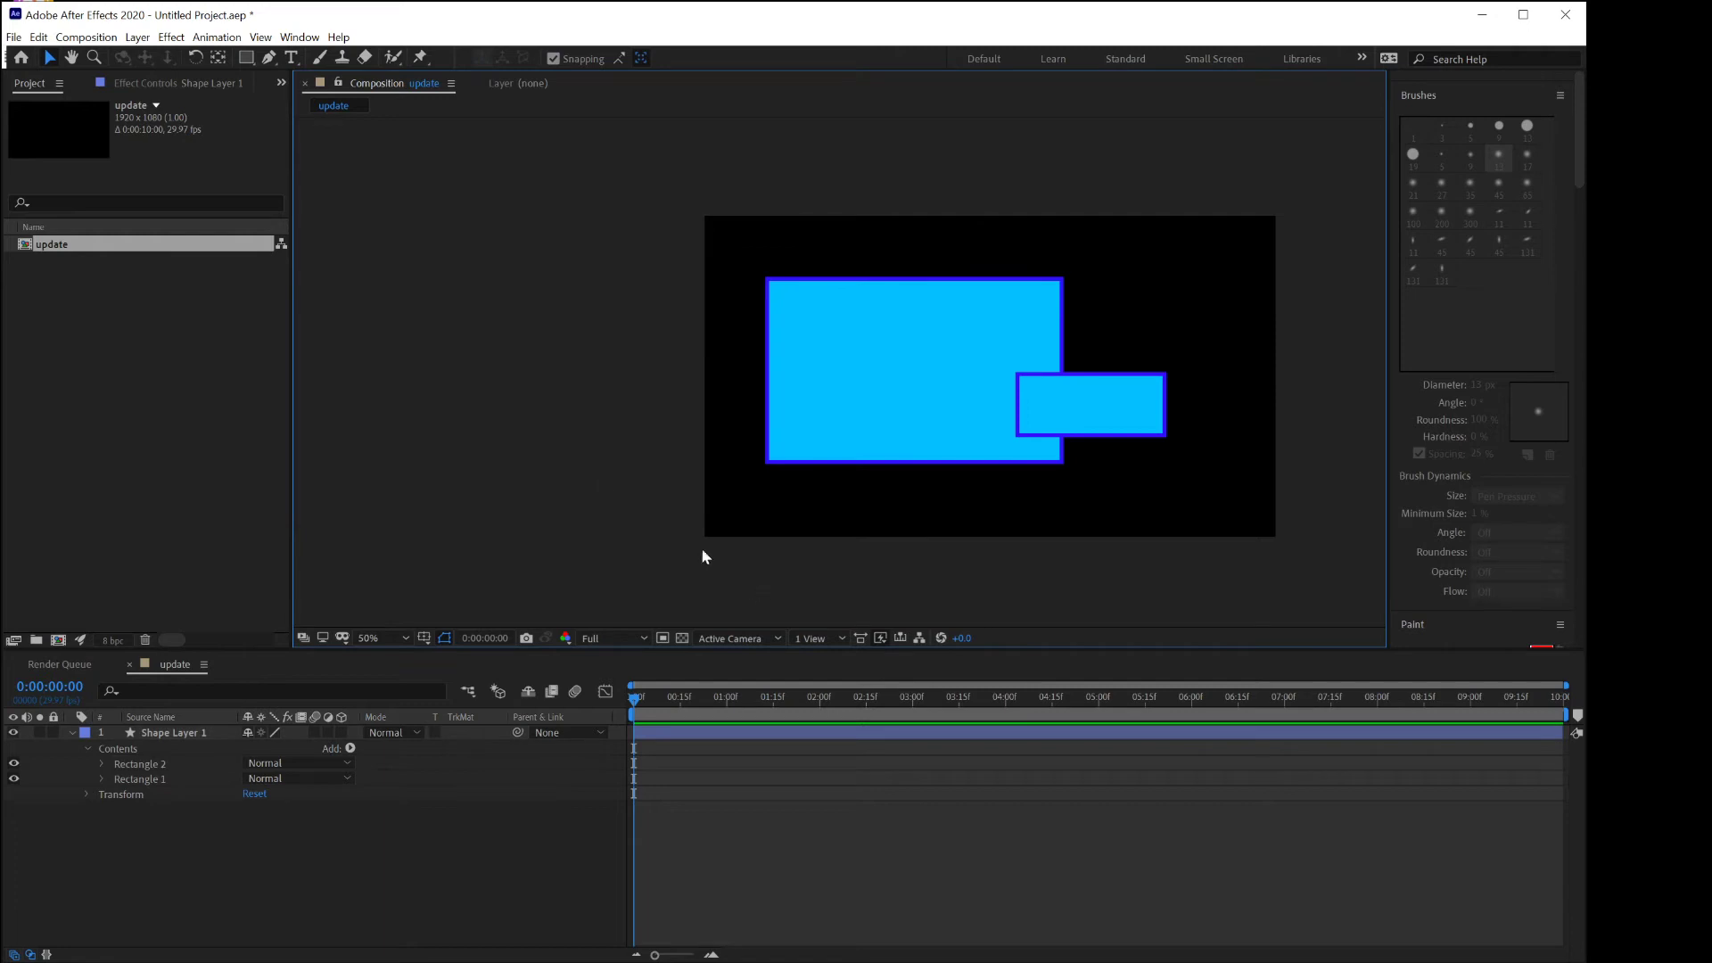
left_click(247, 58)
left_click_drag(743, 231, 960, 354)
Collapse the properties of both shape layers and delete Shape Layer 2.
left_click(72, 733)
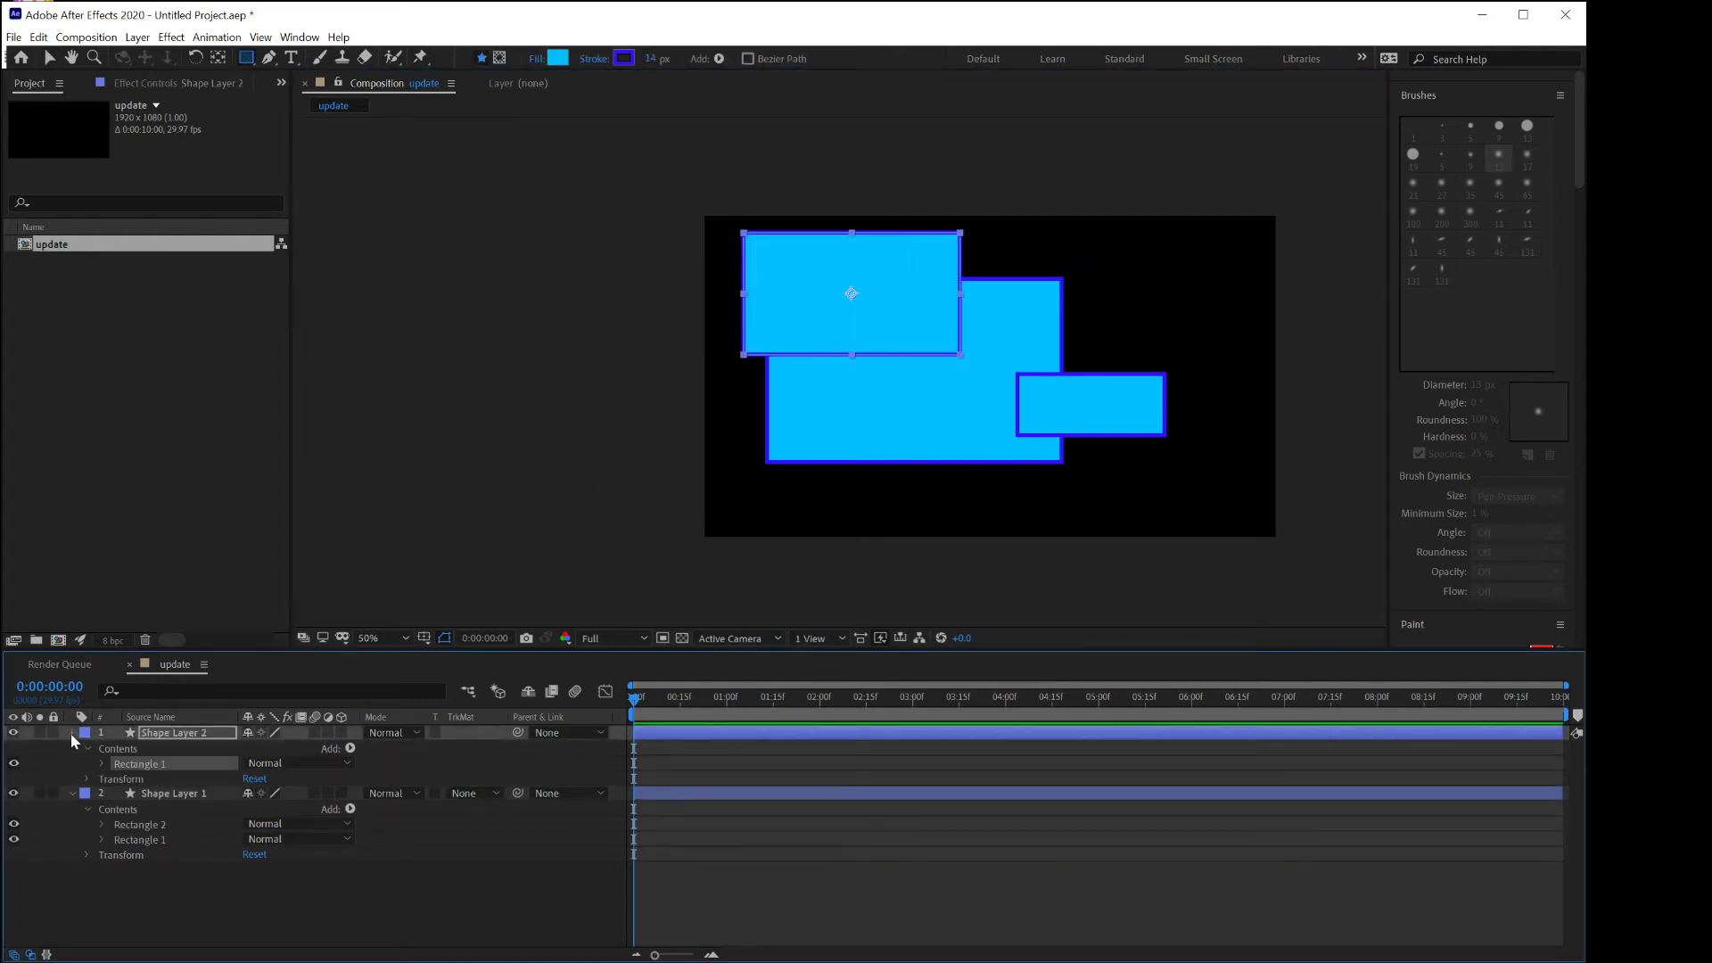
left_click(71, 748)
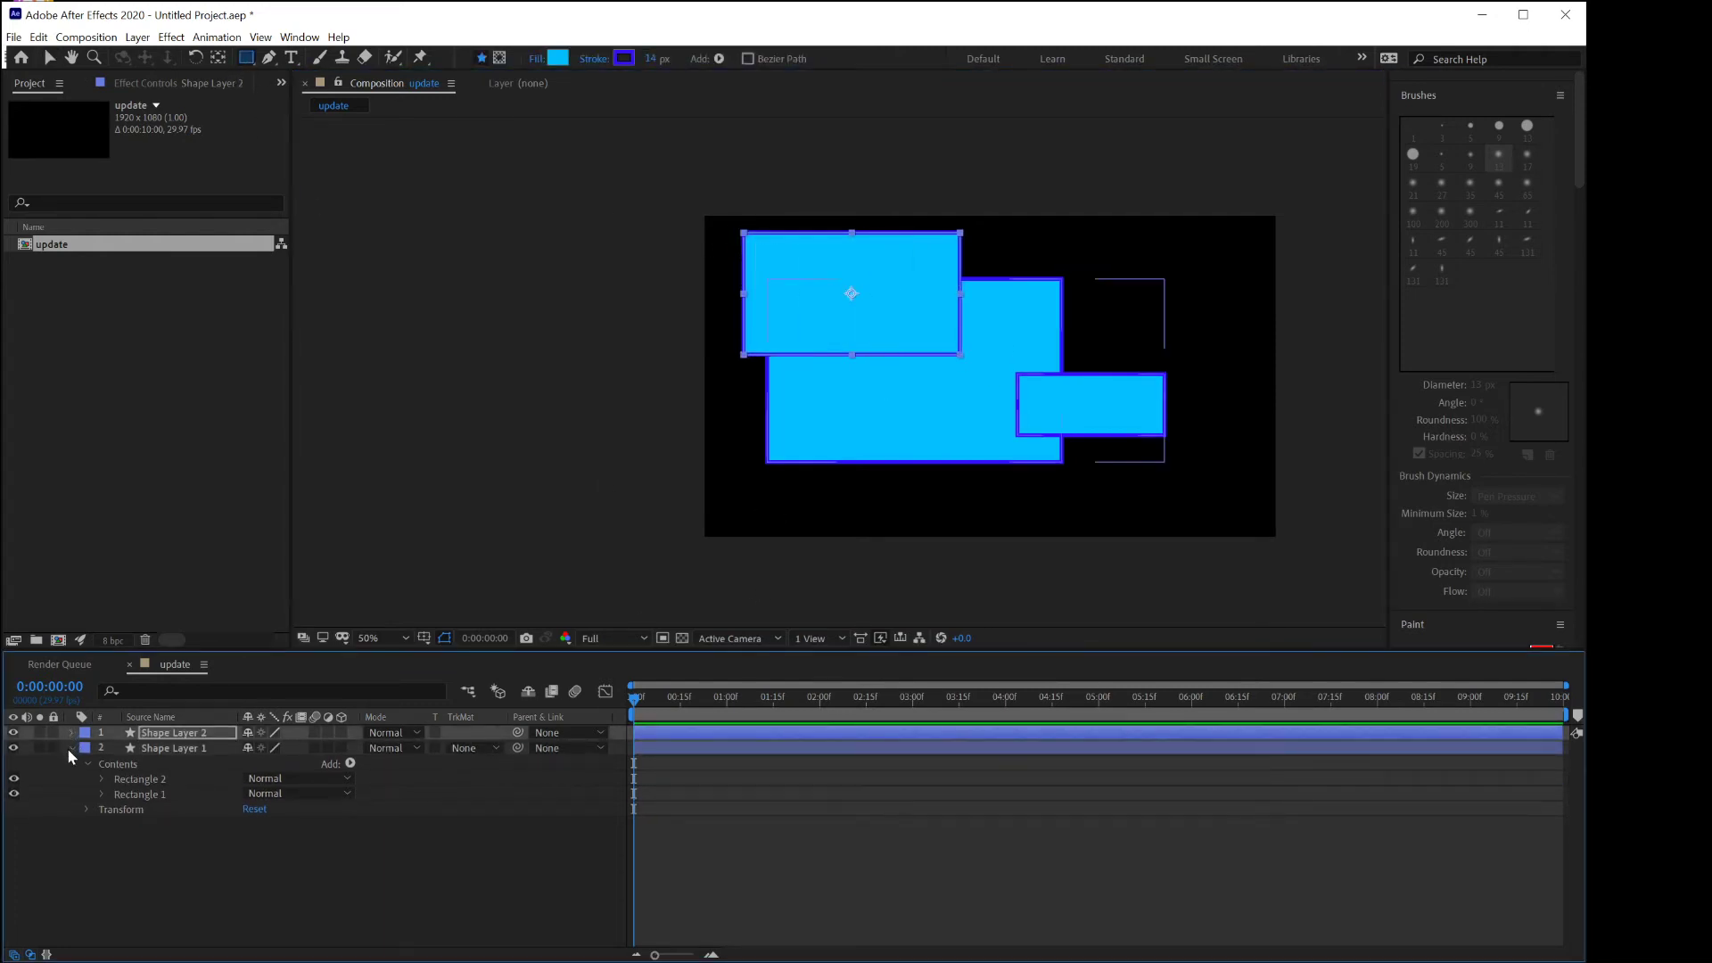
left_click(183, 749)
left_click(202, 732)
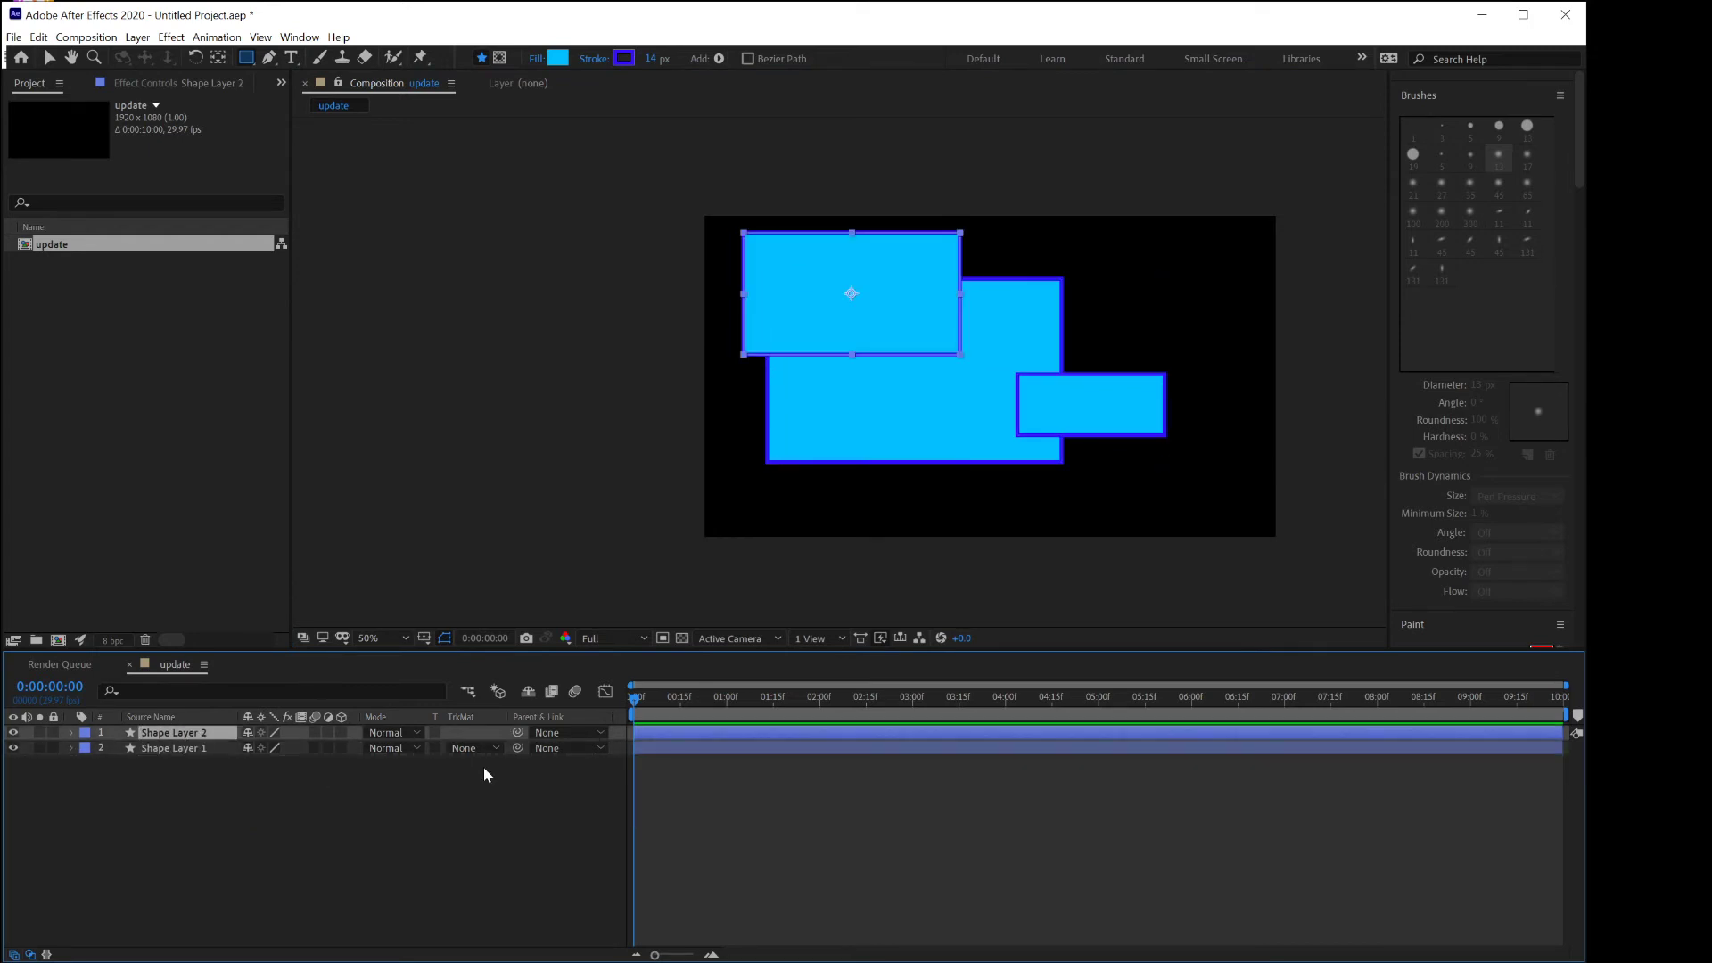
key("Delete")
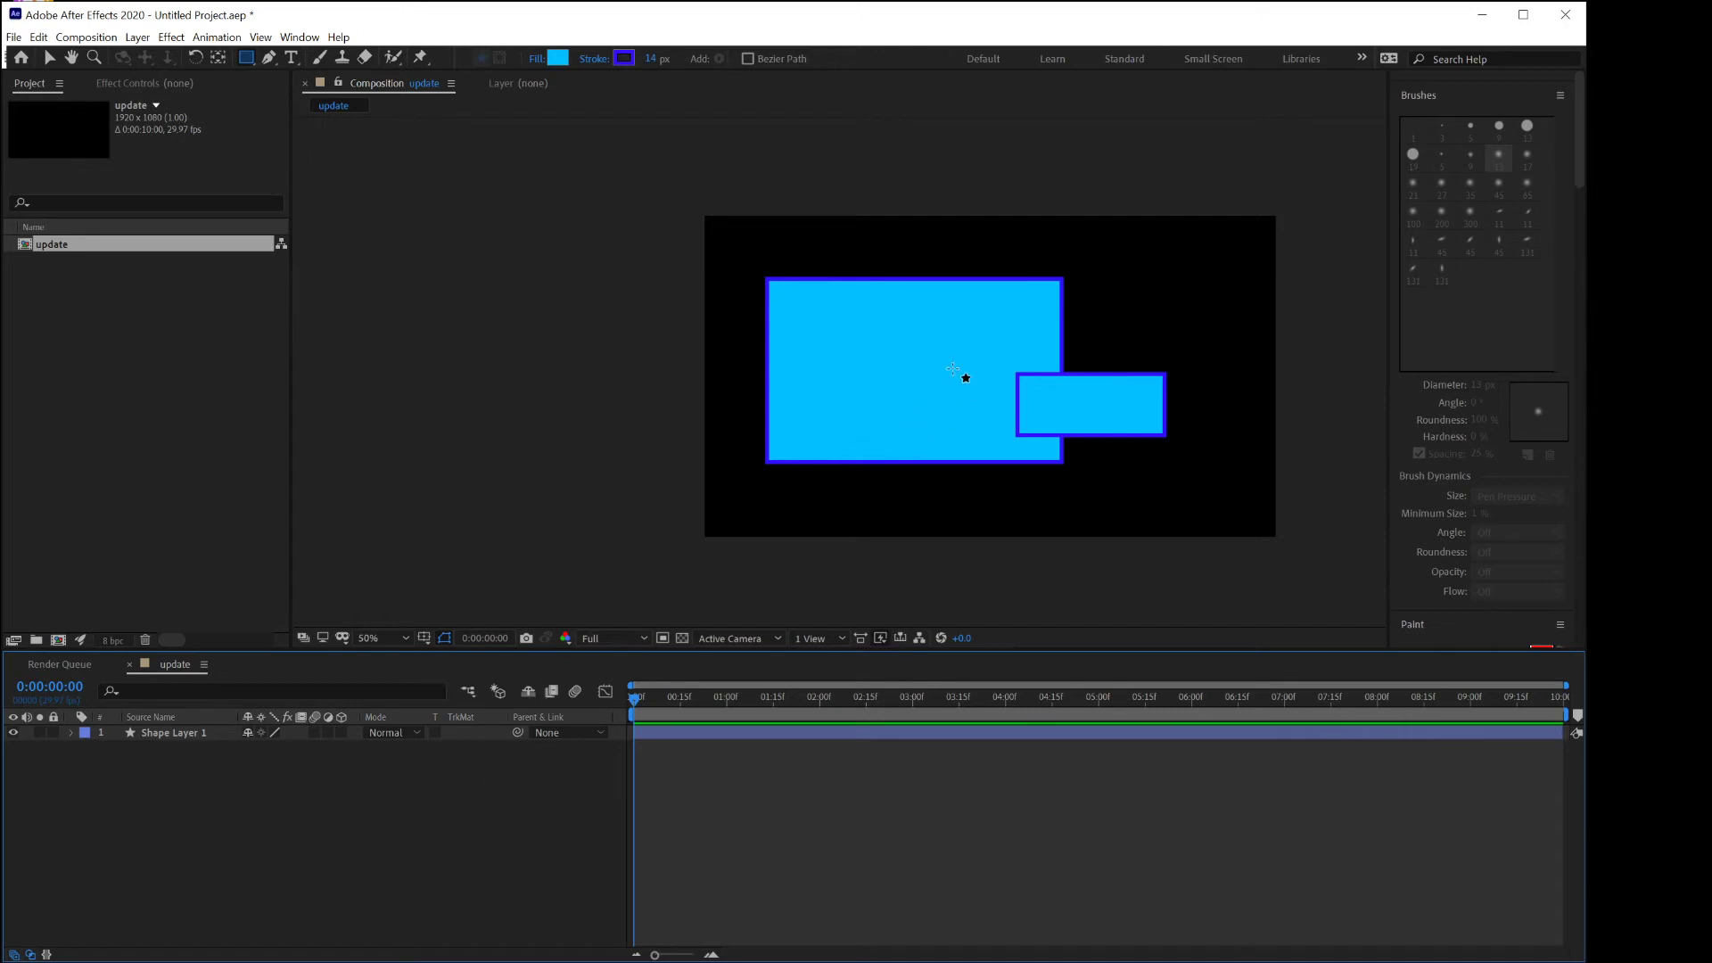
Try rotating Shape Layer 1 about its anchor point with the Rotation tool and return it to its original angle.
left_click(51, 59)
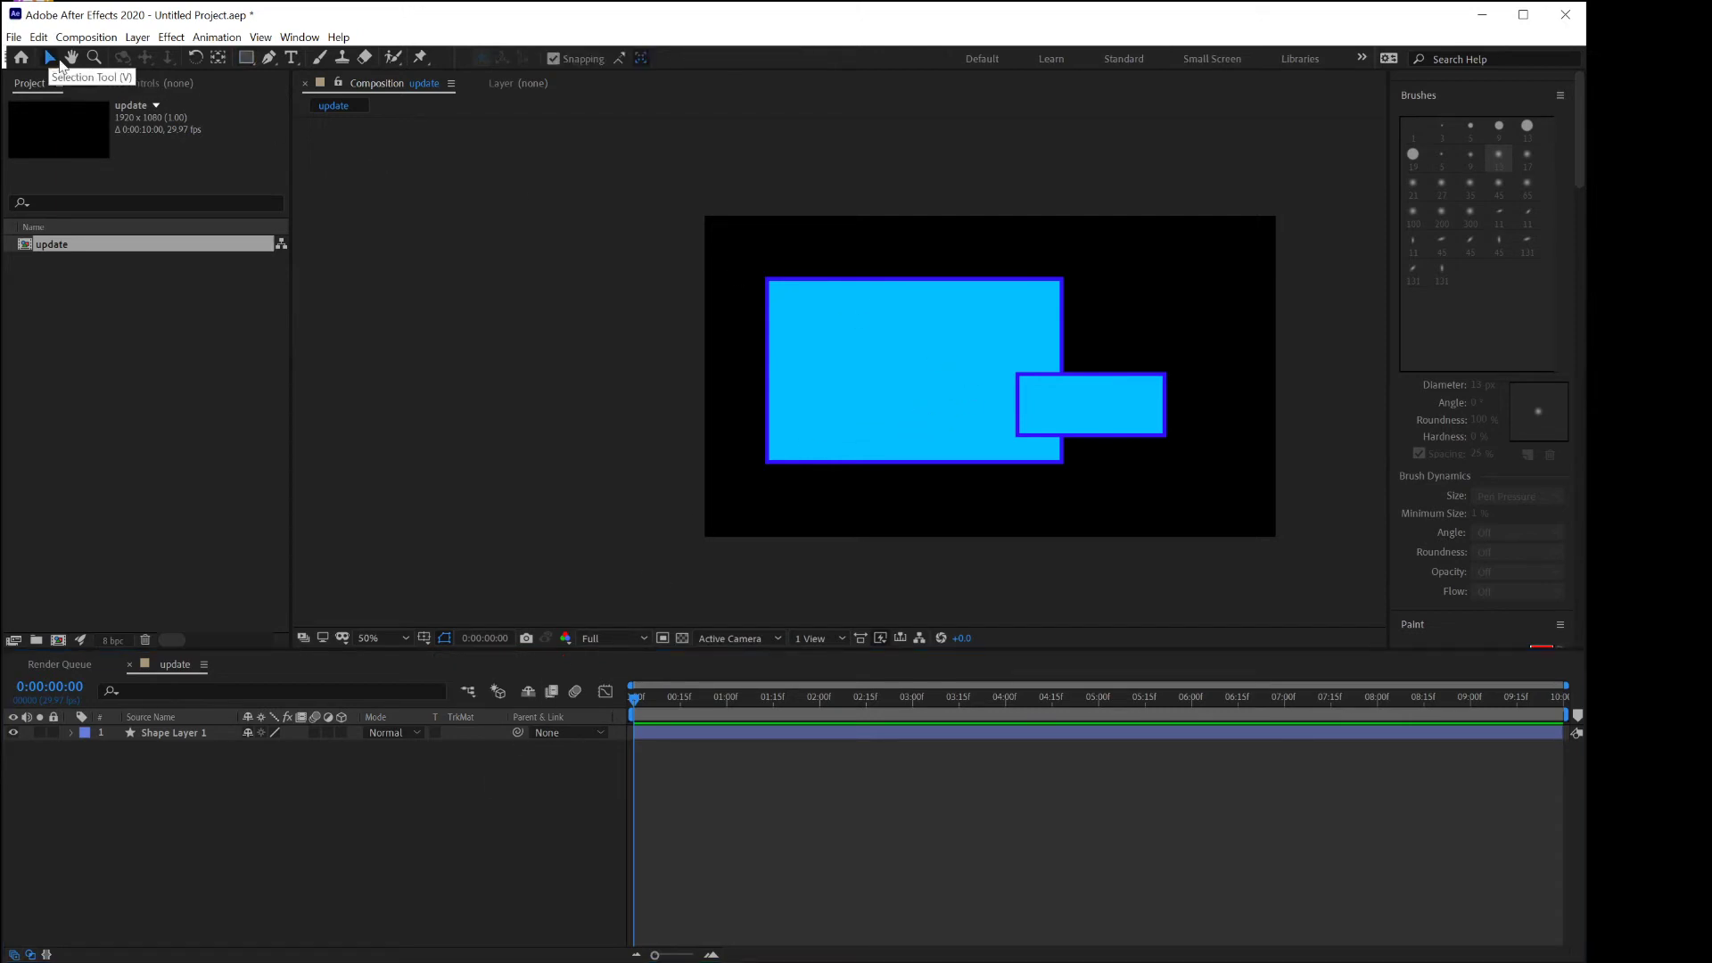
left_click(914, 321)
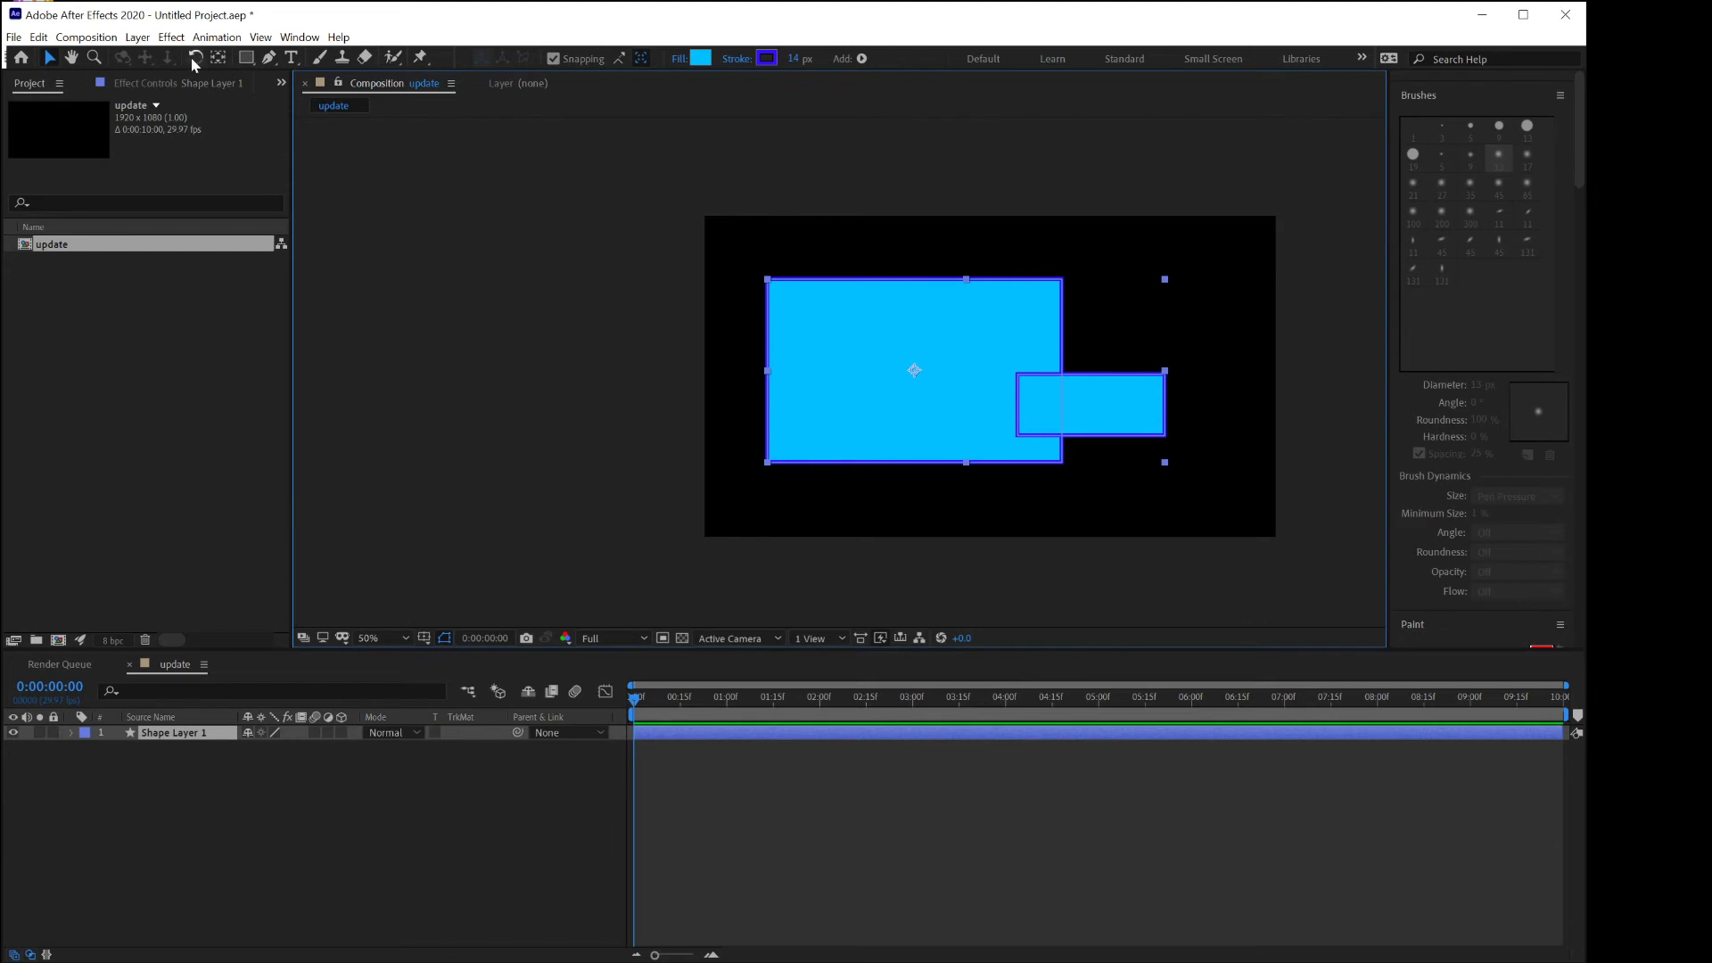
left_click(194, 58)
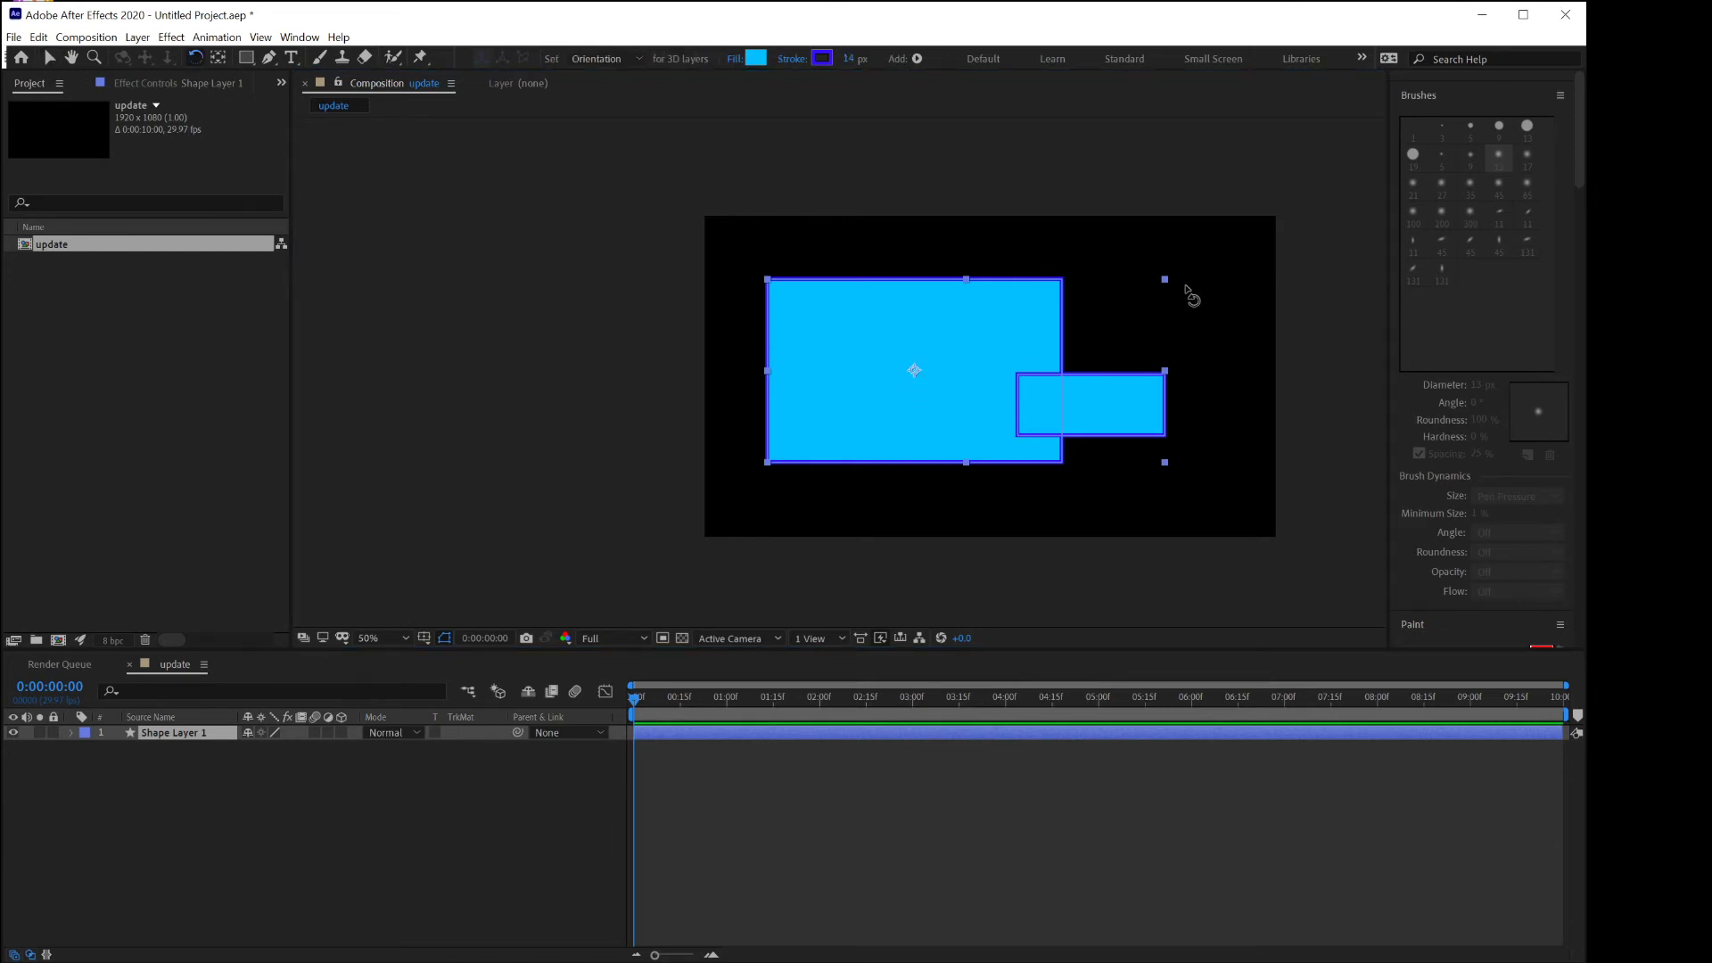
mouse_move(1166, 282)
left_mouse_down()
mouse_move(1173, 351)
mouse_move(1142, 296)
left_mouse_up()
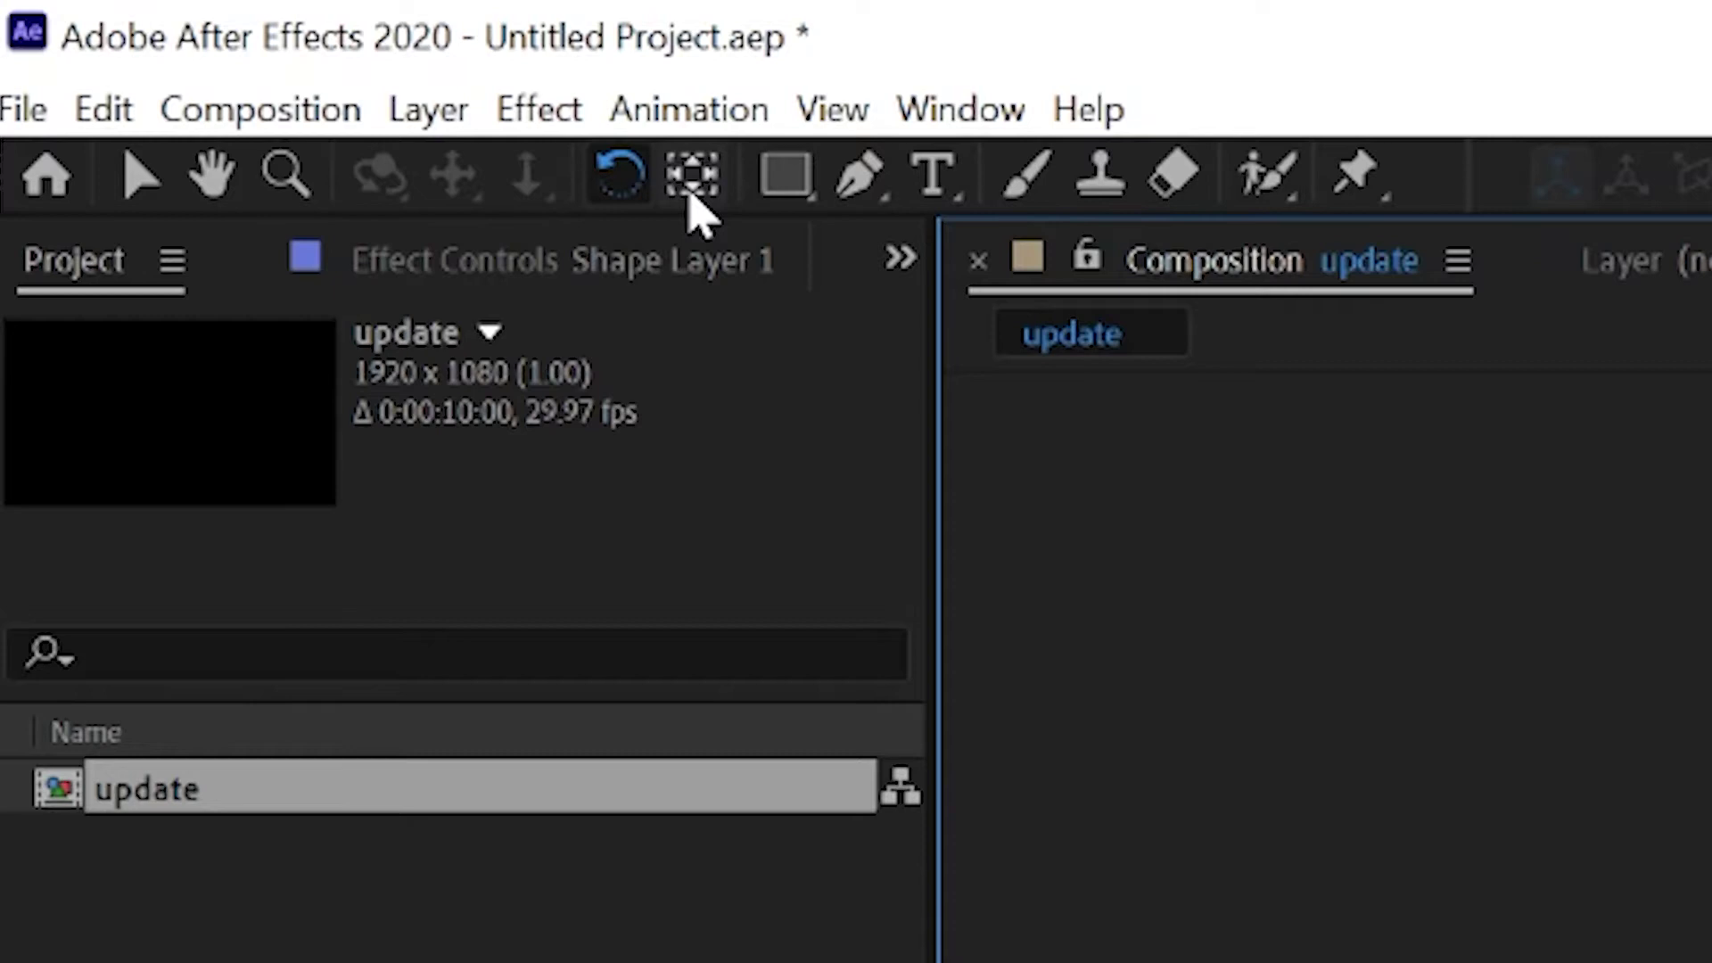
Snap Shape Layer 1's anchor point to the lower-left corner of the large rectangle with the Pan Behind tool.
left_click(218, 59)
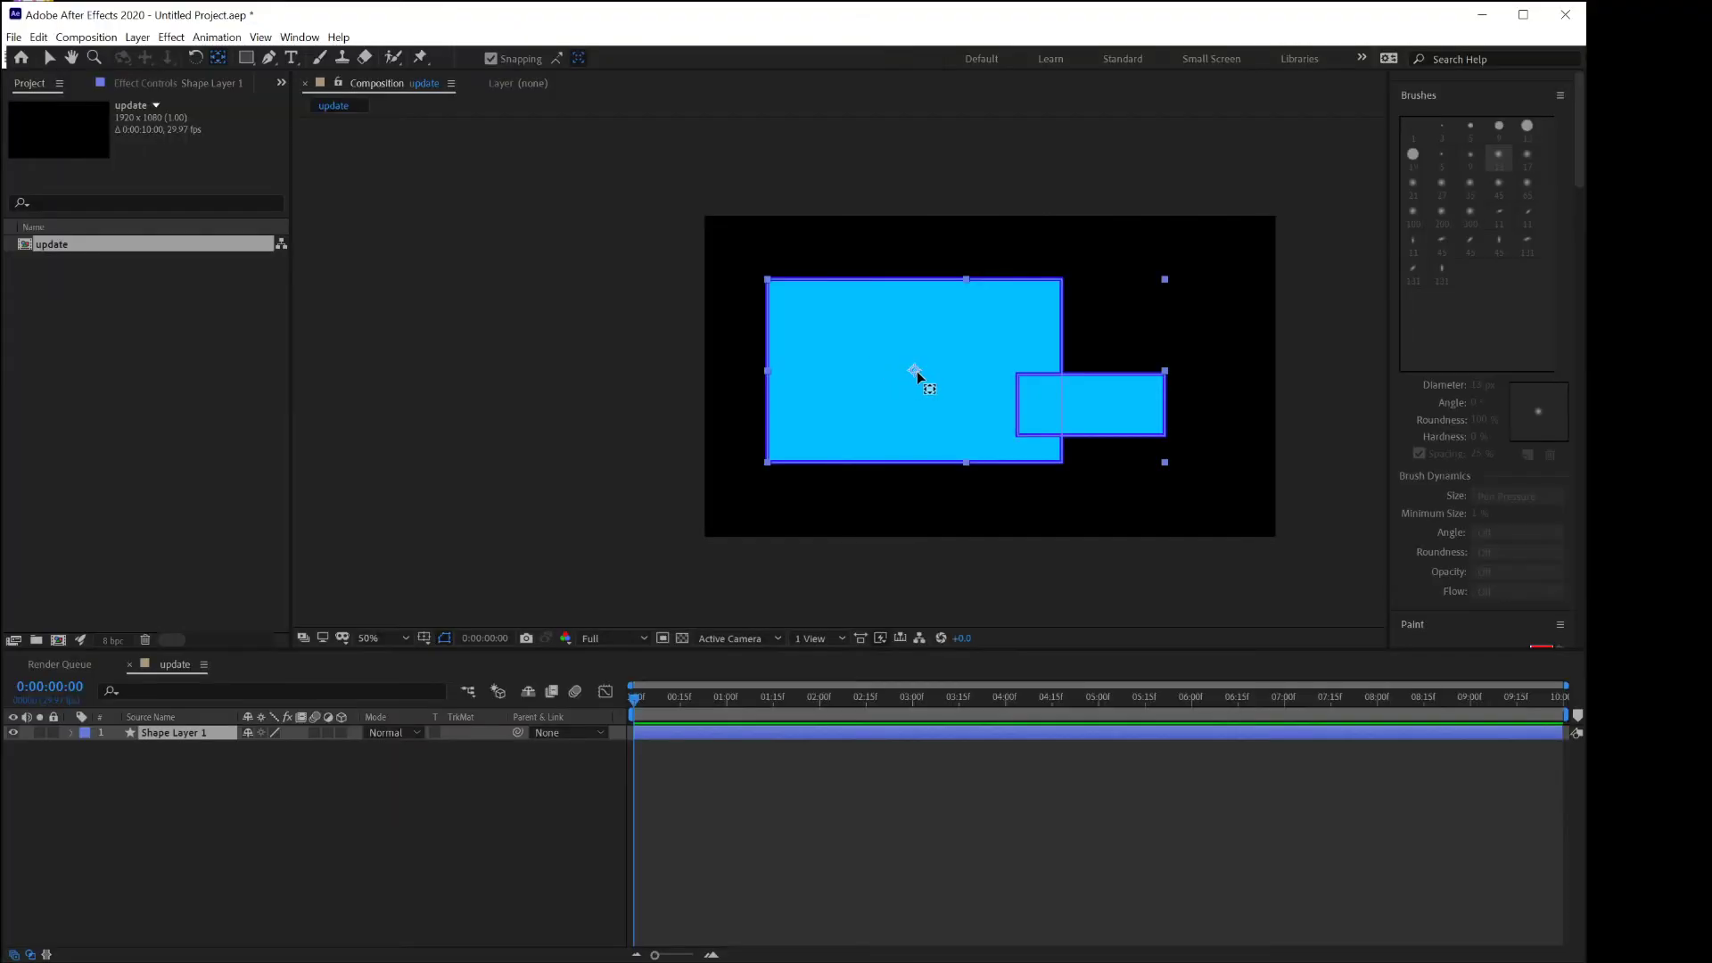
left_click(917, 369)
left_click_drag(902, 374, 770, 461)
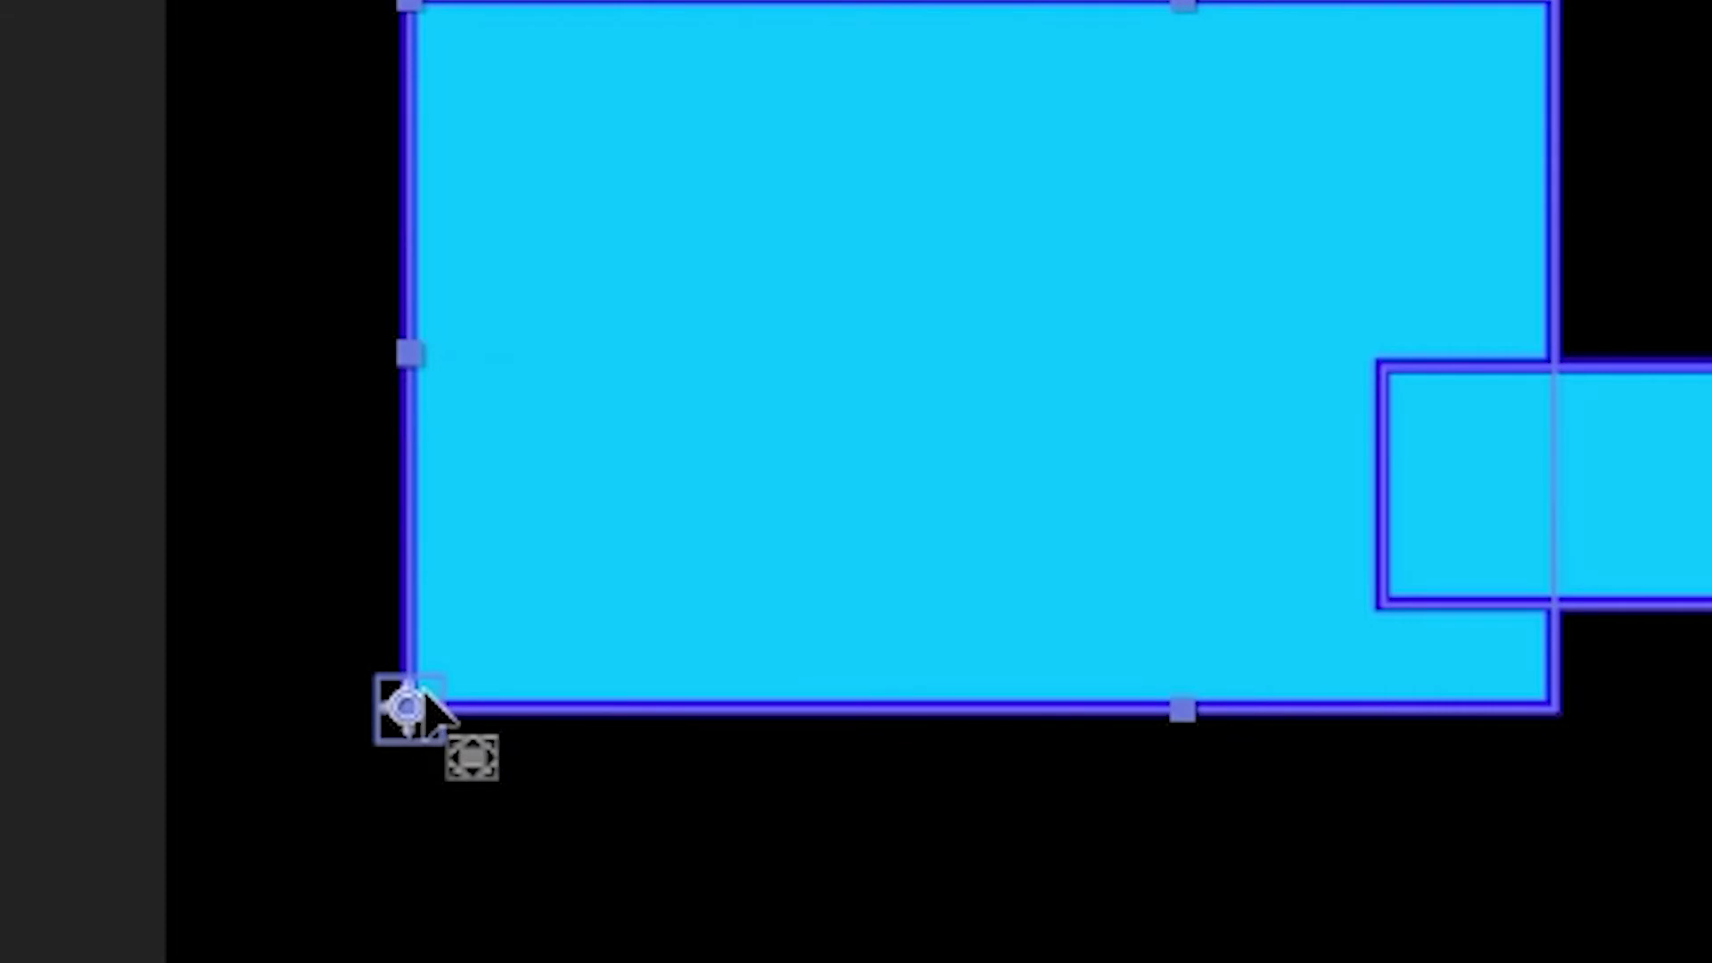
left_click_drag(427, 693, 767, 462)
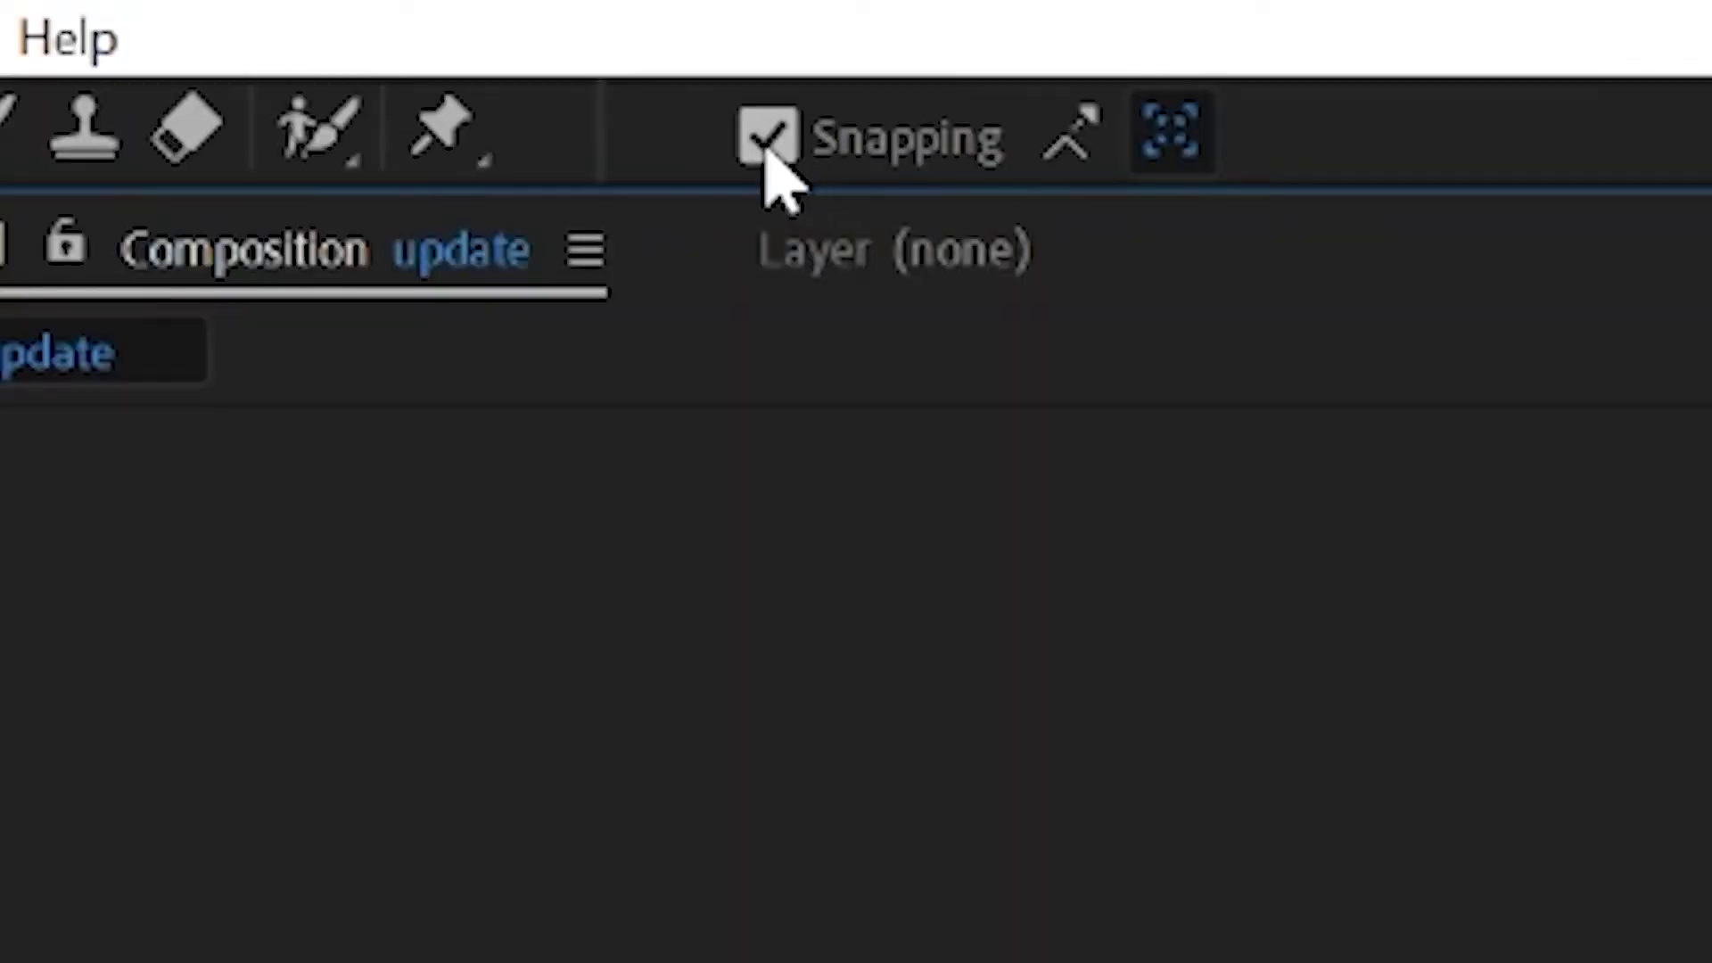
Move the anchor point freely inside the large rectangle with snapping off, and return it to the lower-left corner with snapping on.
left_click(767, 143)
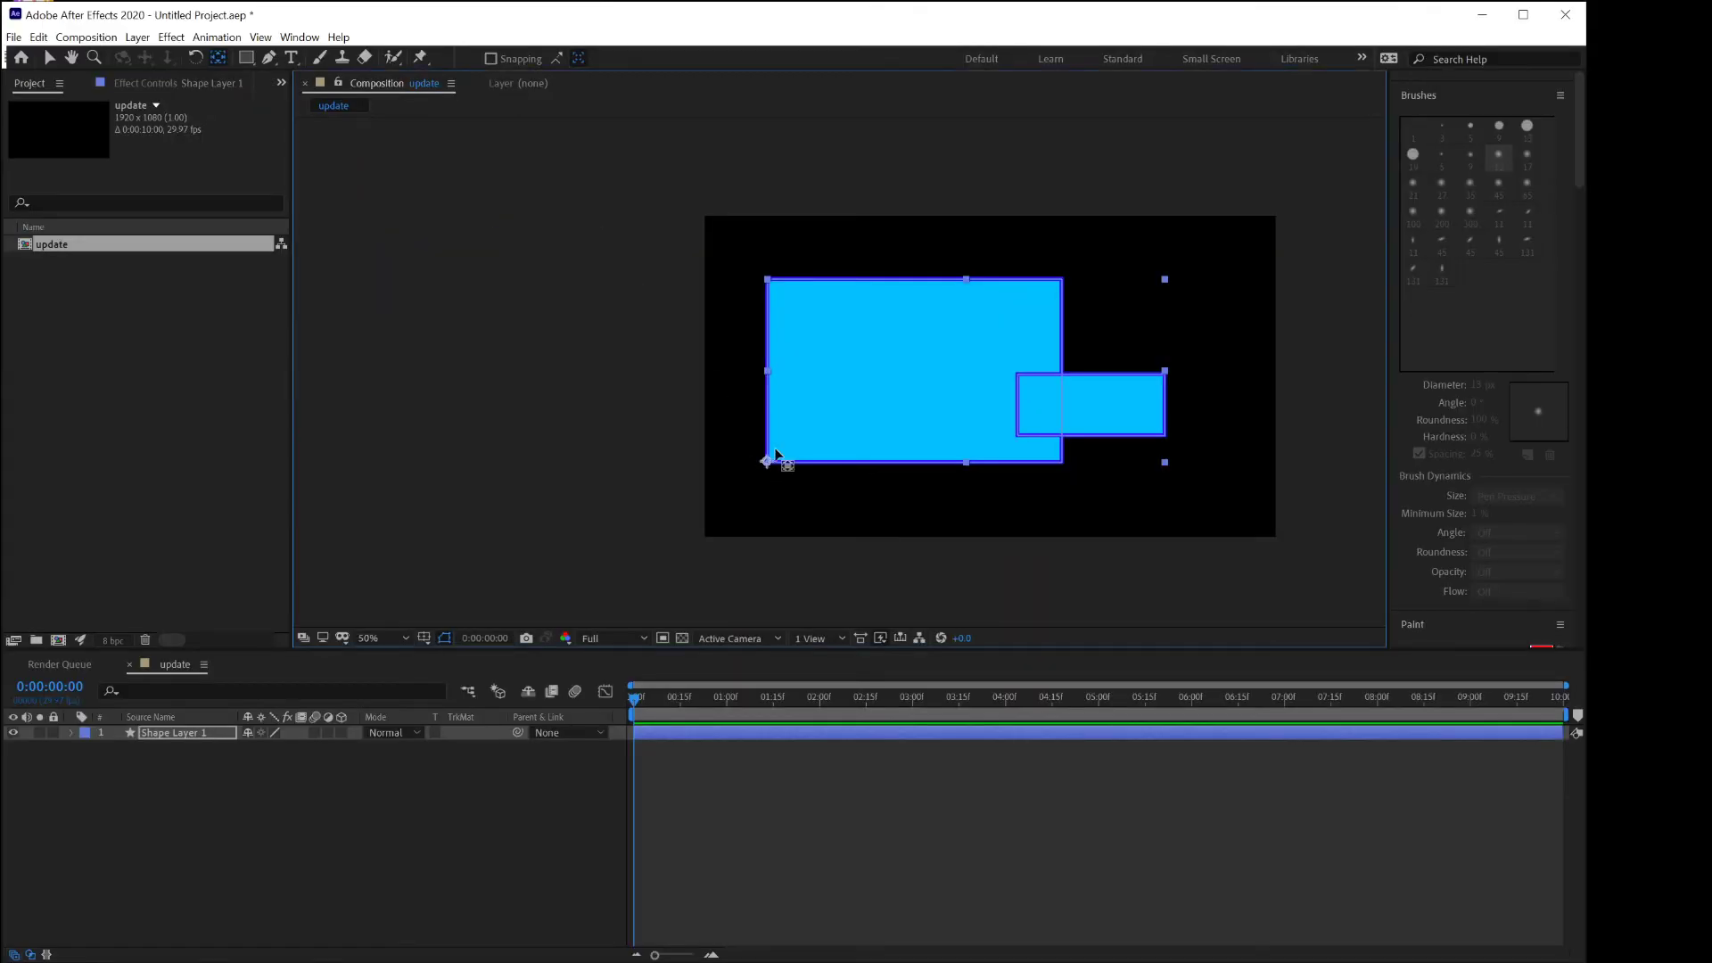
left_click_drag(769, 460, 819, 368)
left_click(490, 59)
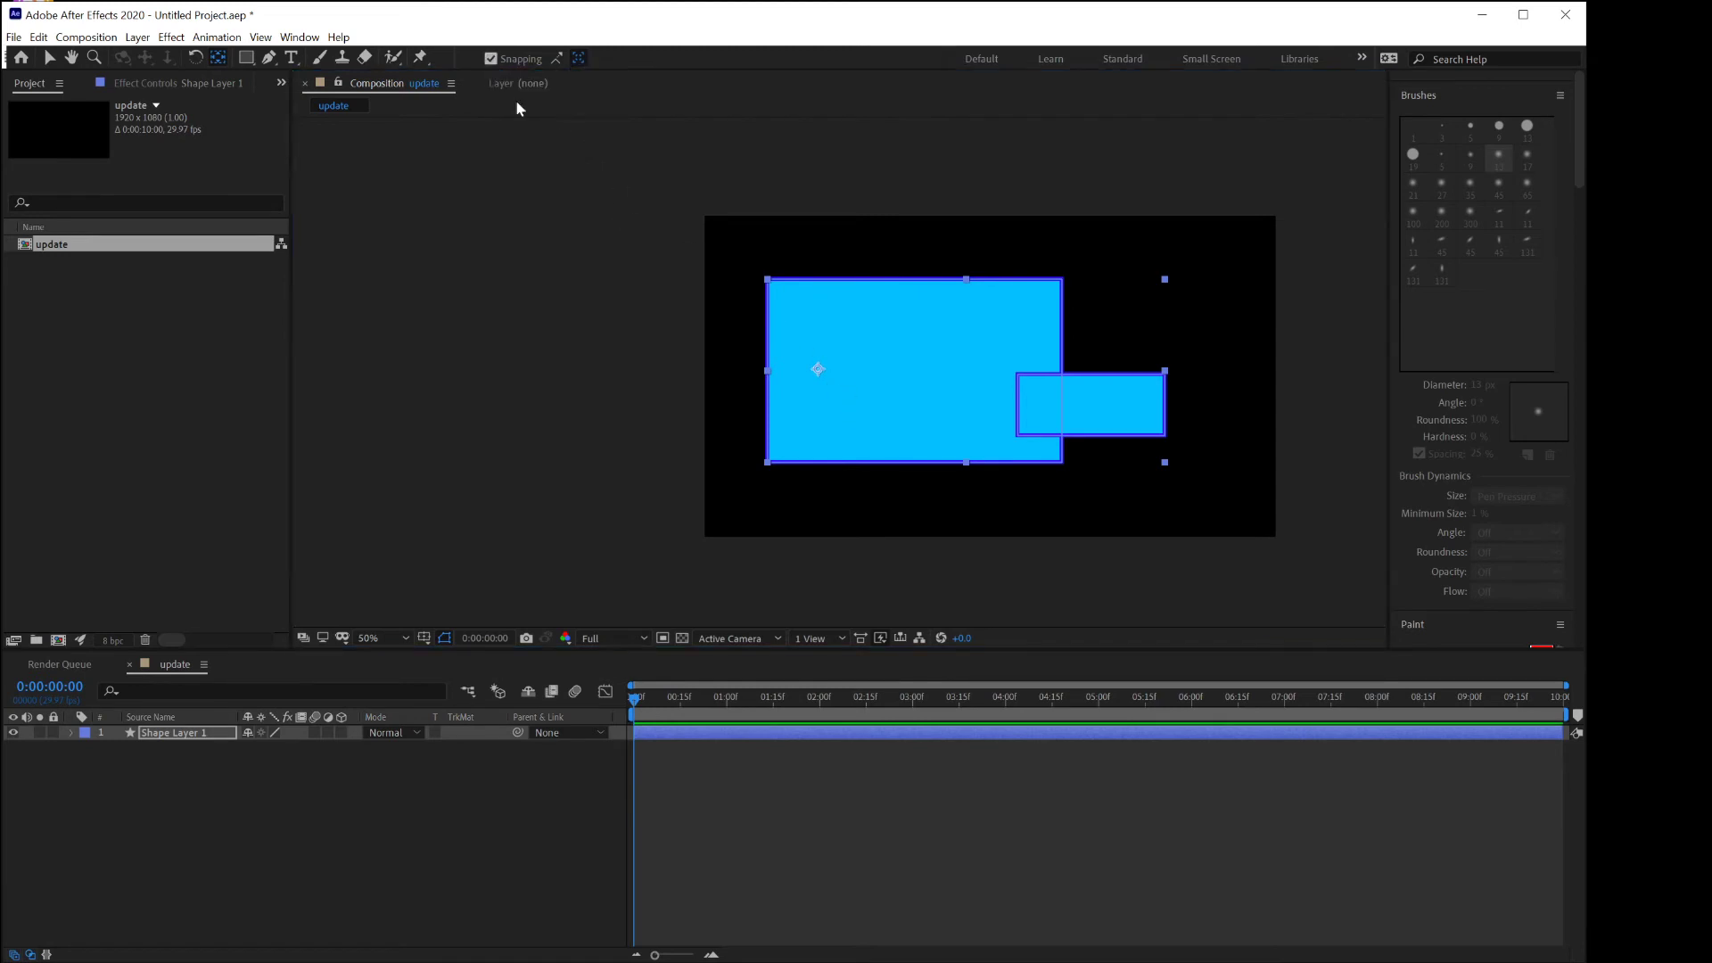
left_click_drag(817, 367, 766, 462)
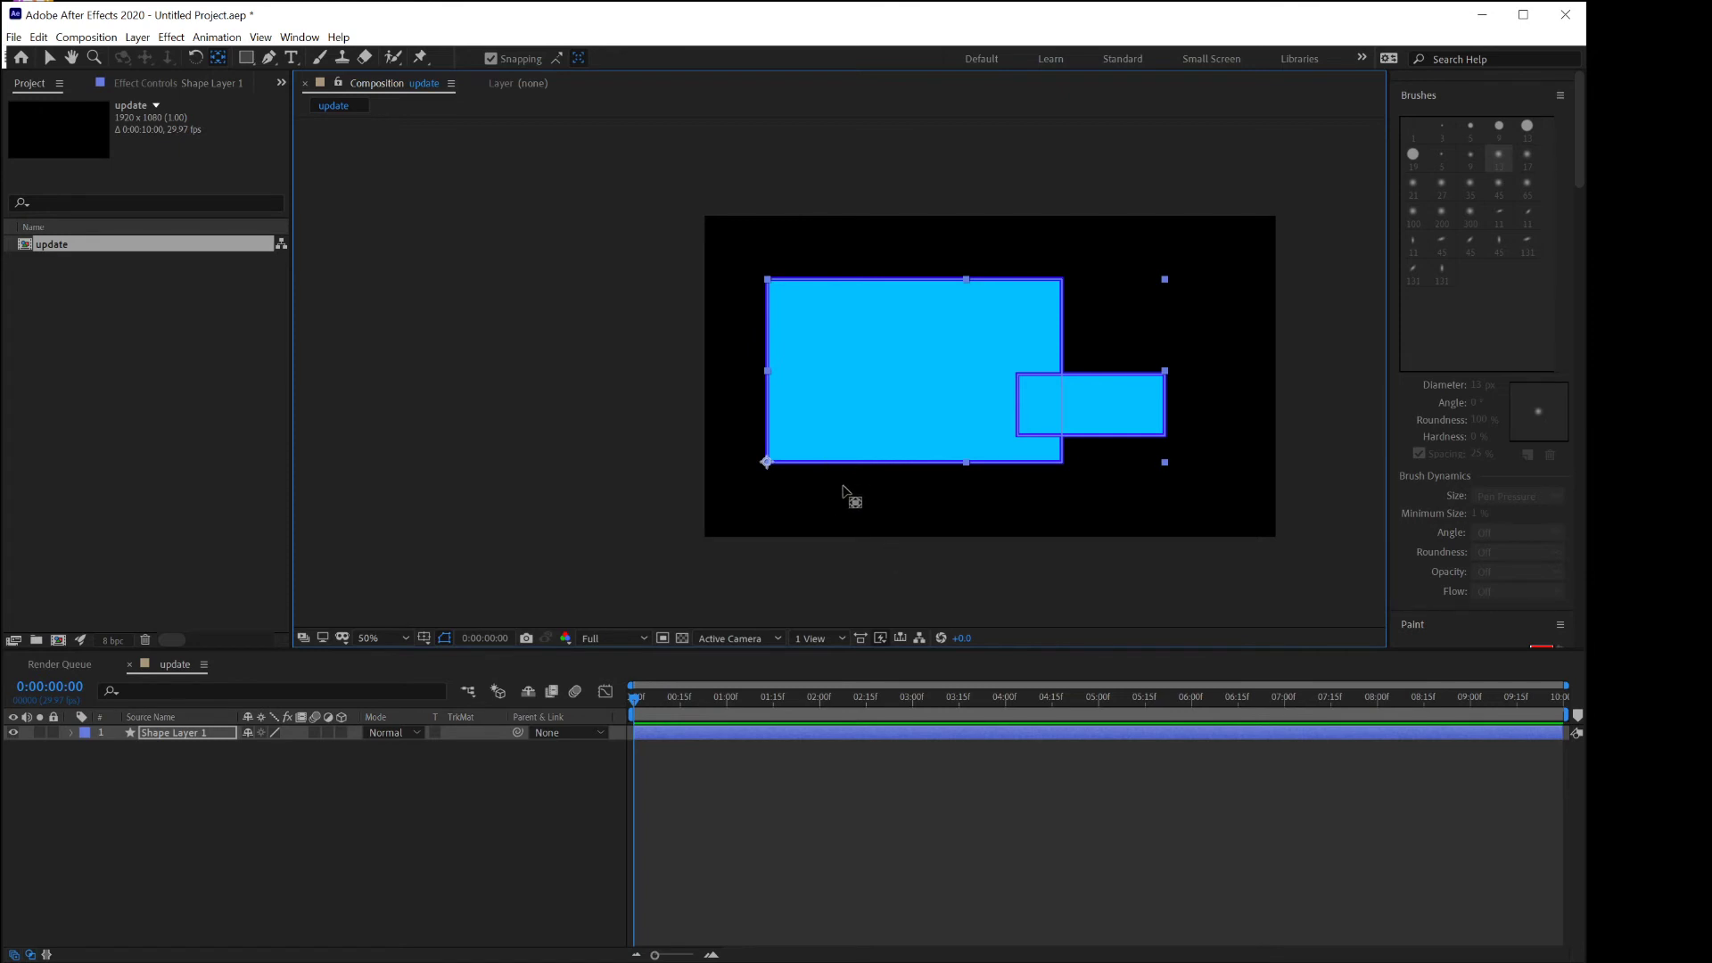
Try rotating the shape layer around its lower-left corner anchor point and bring it back to its original angle.
left_click(49, 60)
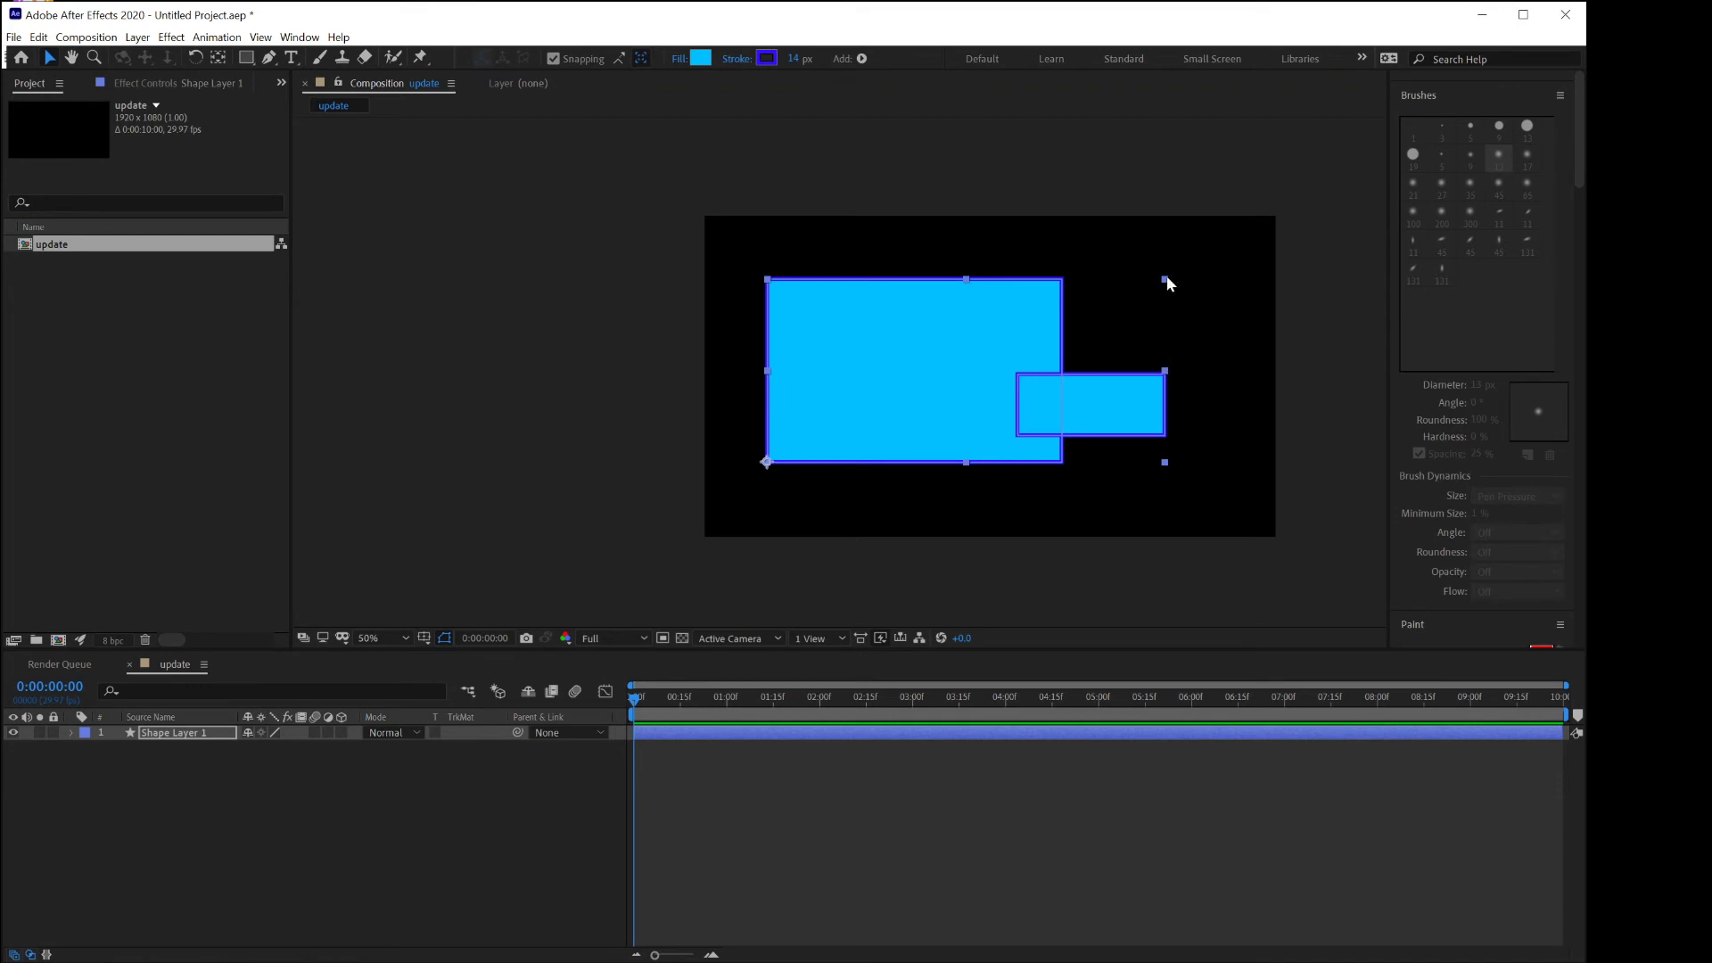
left_click(196, 57)
left_click_drag(1168, 284, 1080, 344)
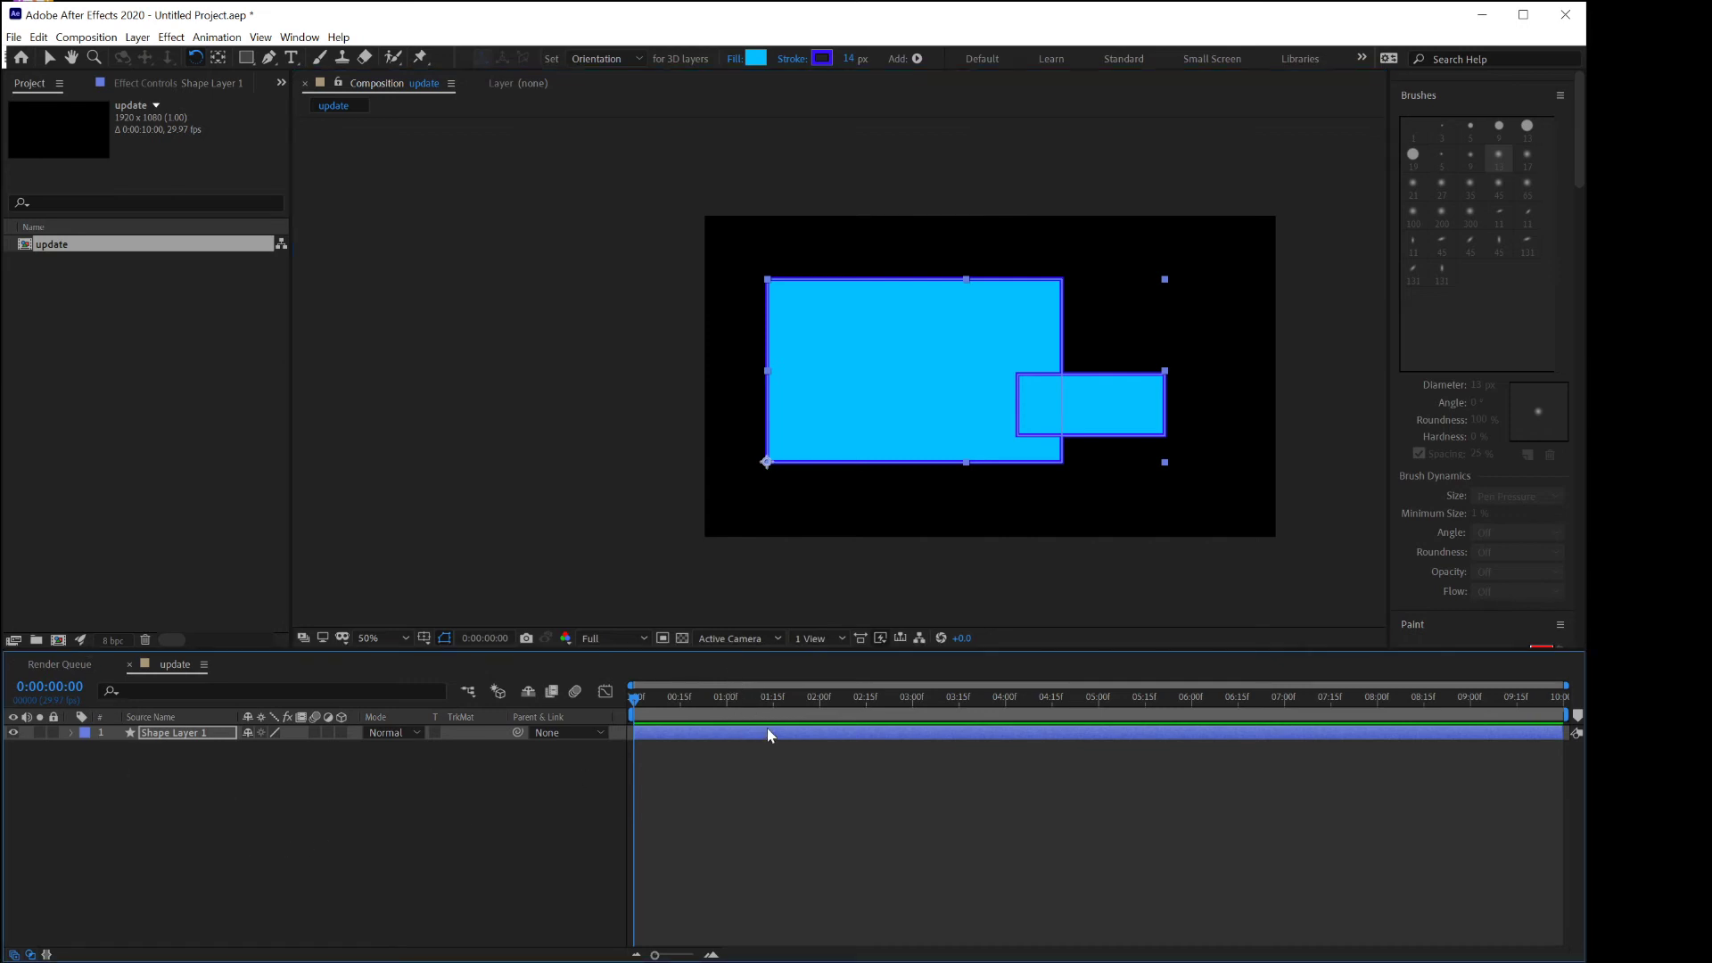
Reveal Shape Layer 1's Transform properties and start Position keyframing with the current time at 0:00:00:00.
left_click_drag(634, 705, 570, 701)
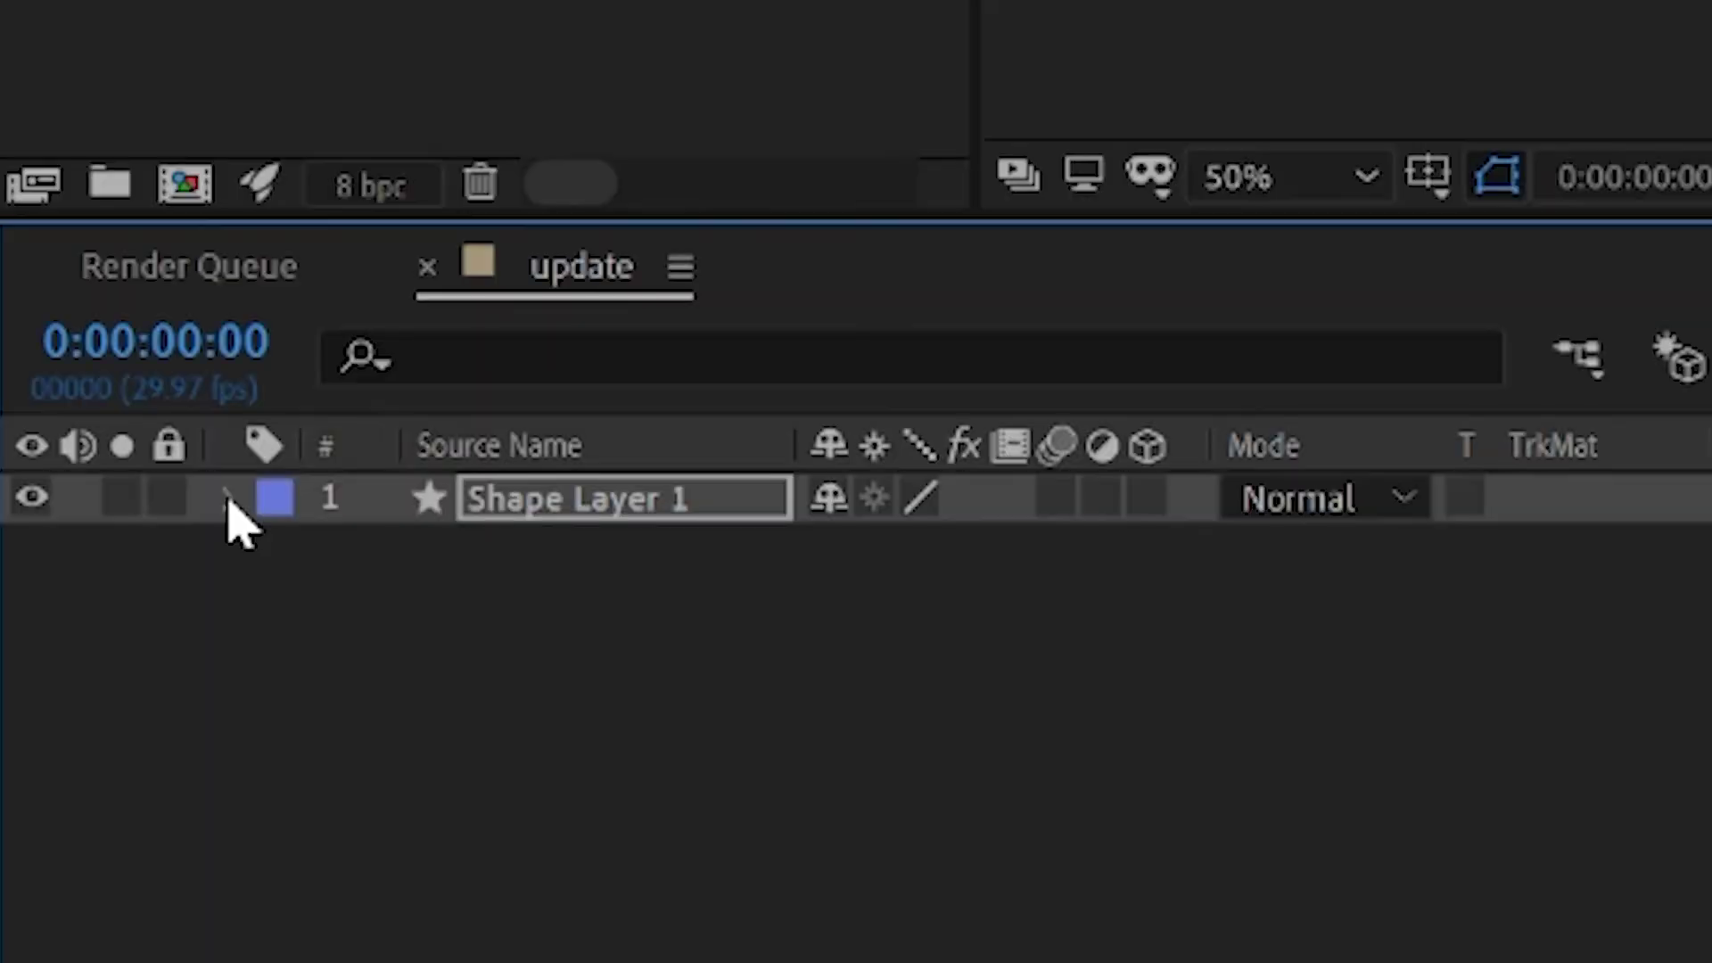
left_click(228, 499)
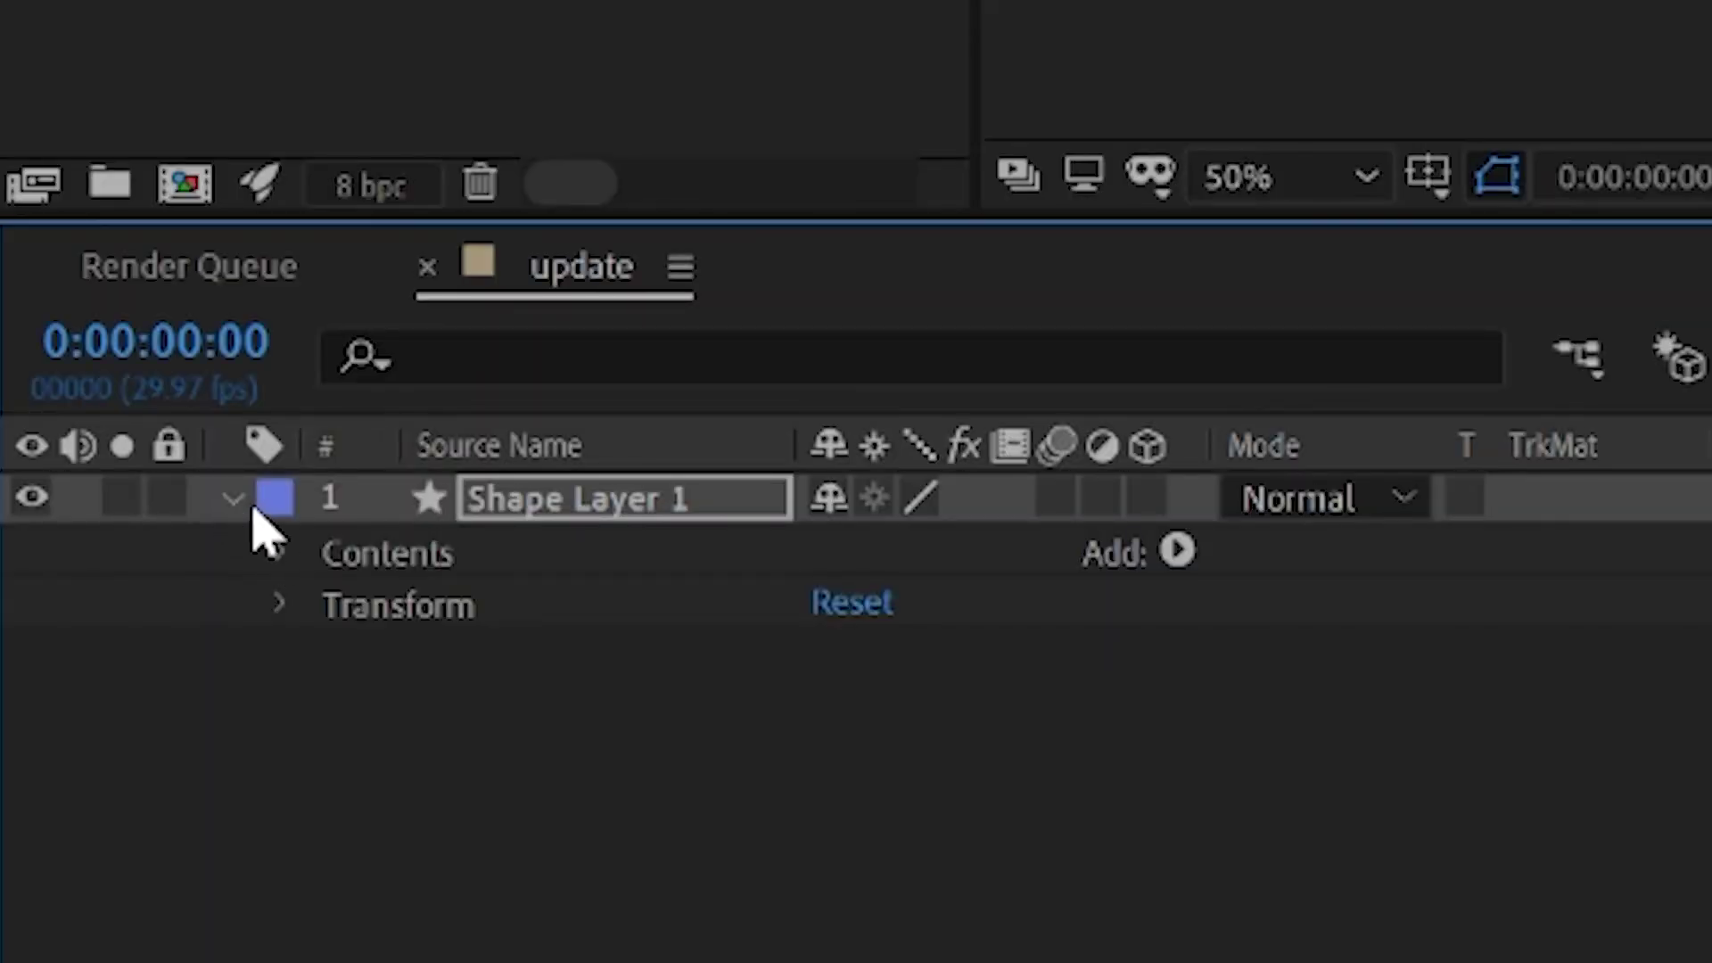
left_click(231, 501)
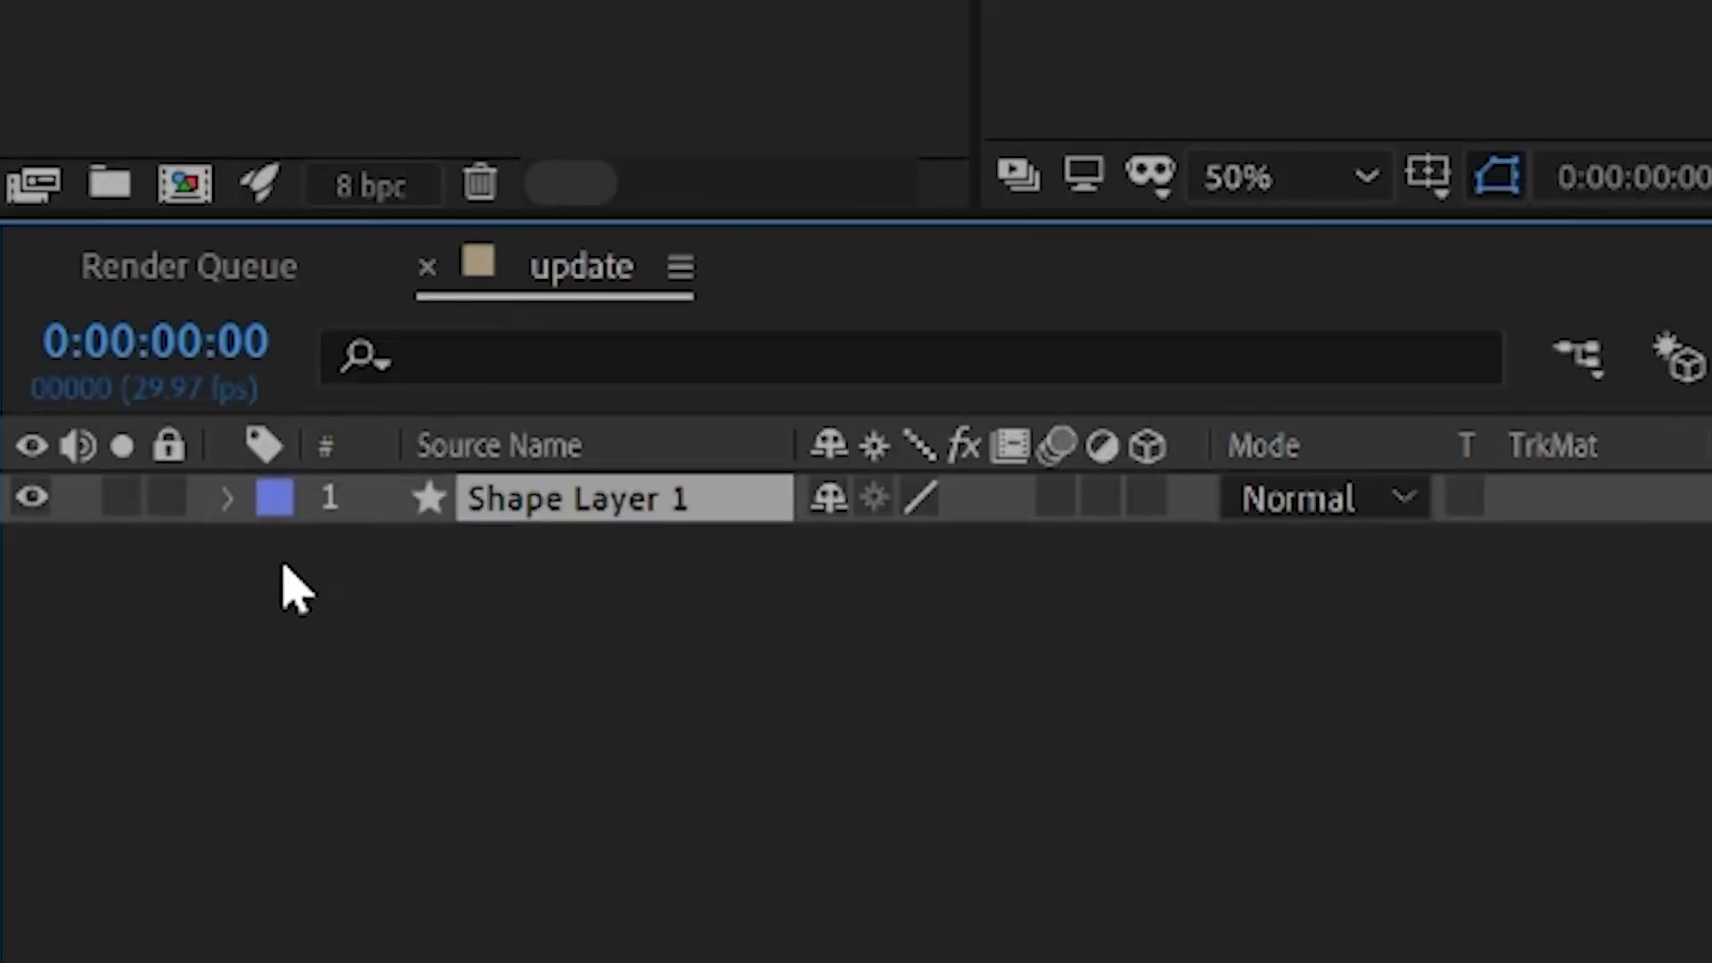
left_click(233, 502)
left_click(283, 605)
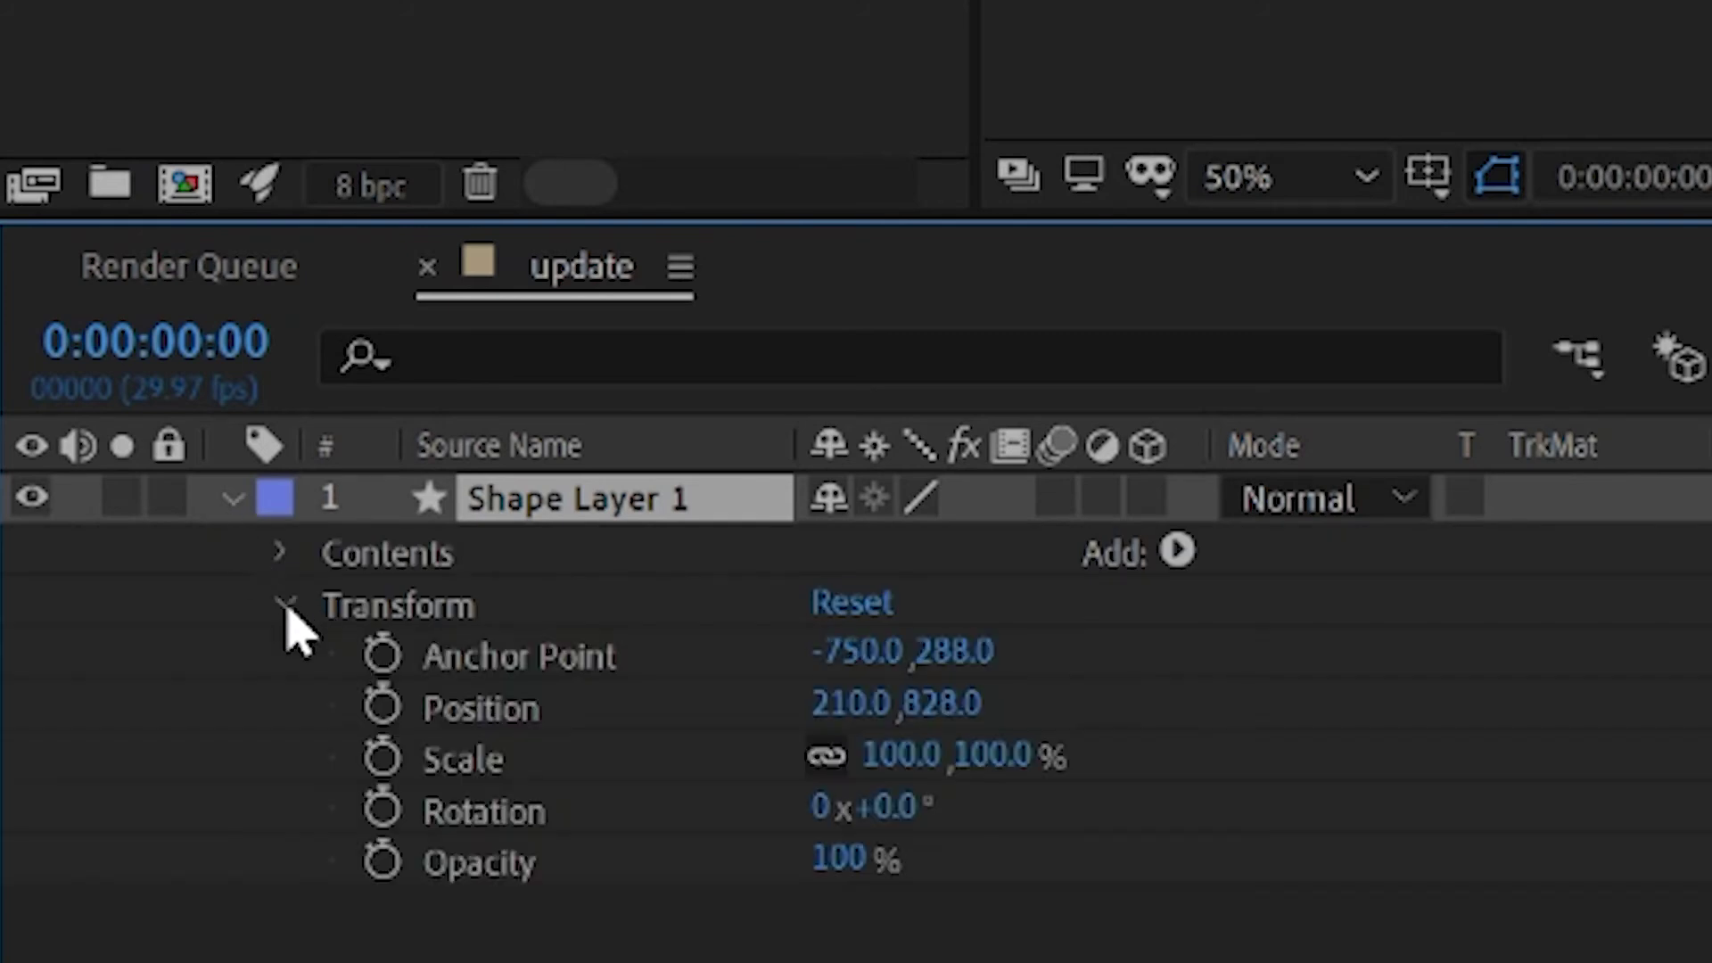
left_click(383, 708)
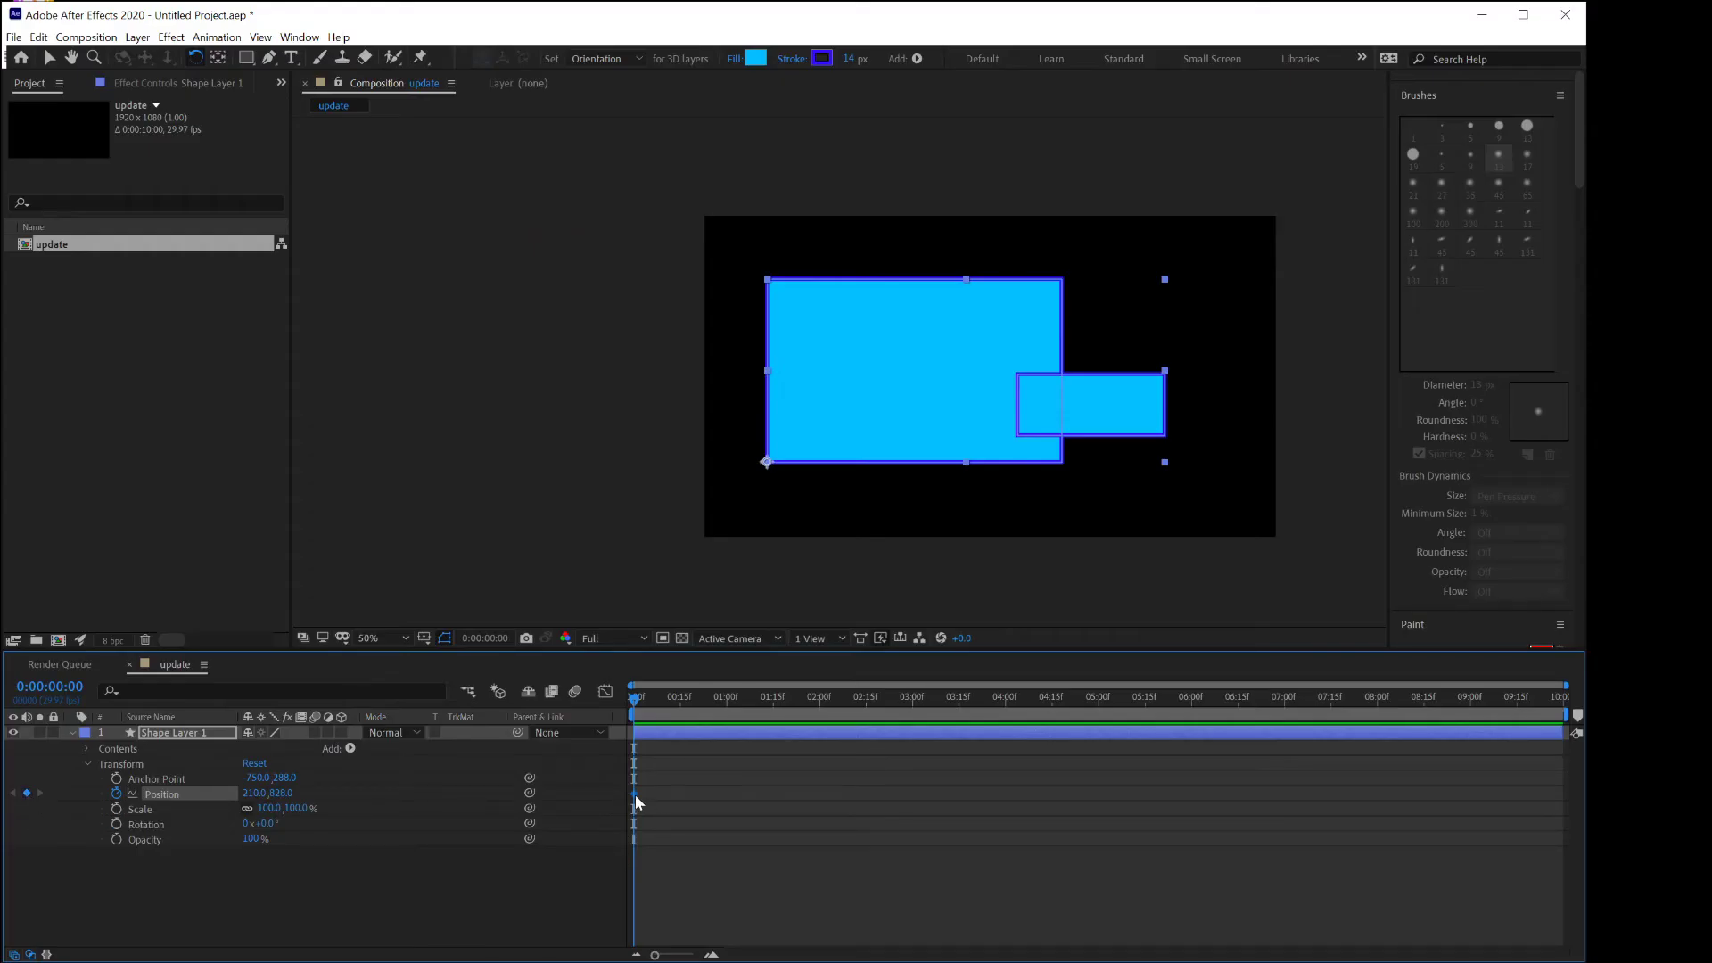
Add a Position keyframe at 0:00:02:00 by moving the shape layer horizontally rightward to about 1546, 828.
left_click_drag(635, 704, 822, 711)
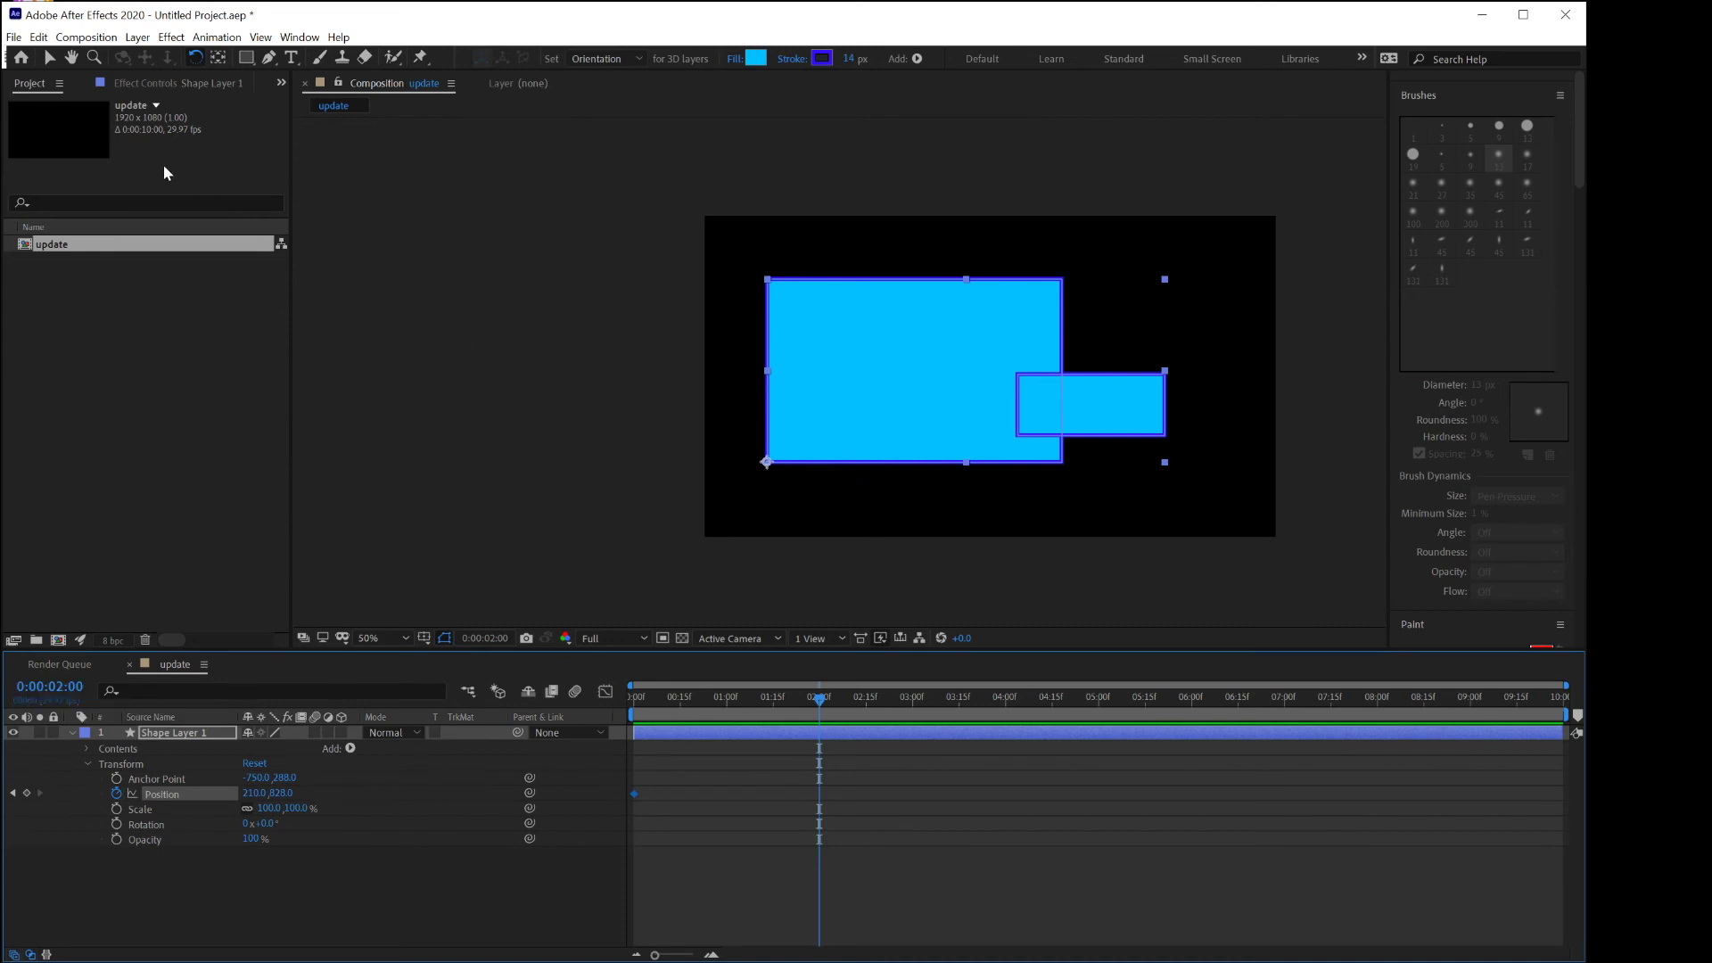
left_click(49, 57)
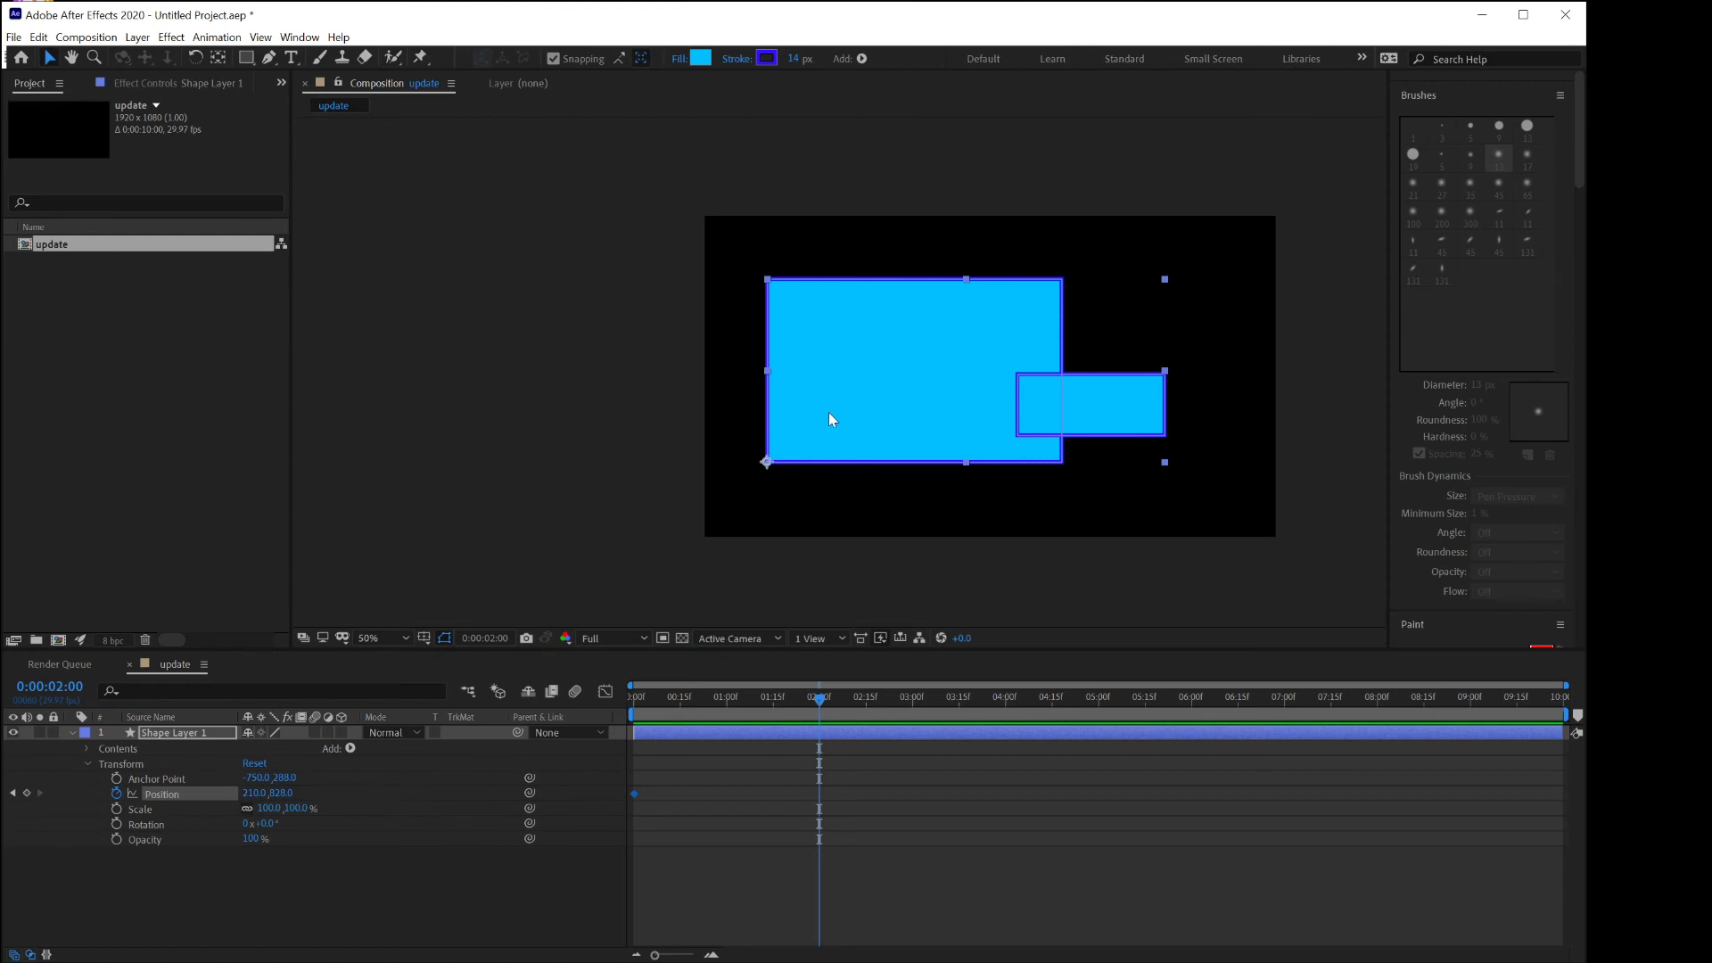
left_click_drag(828, 419, 1230, 444)
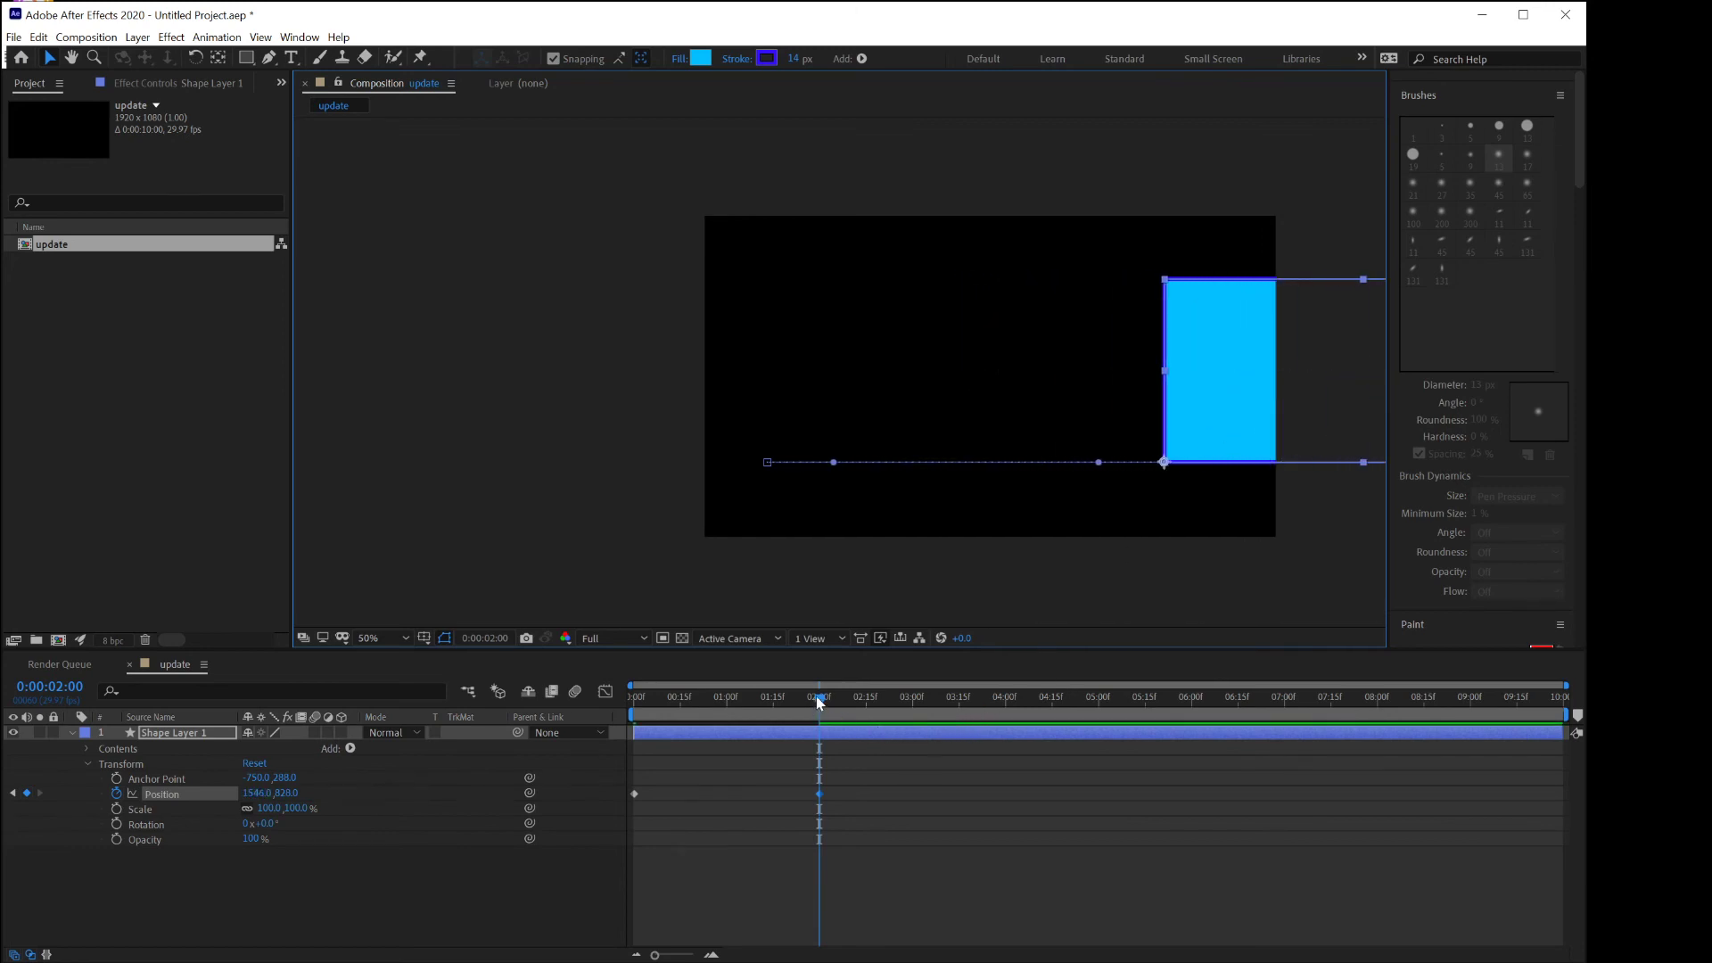
Preview the position animation twice from the beginning and return the current time to 0:00:00:00.
left_click_drag(818, 699, 615, 704)
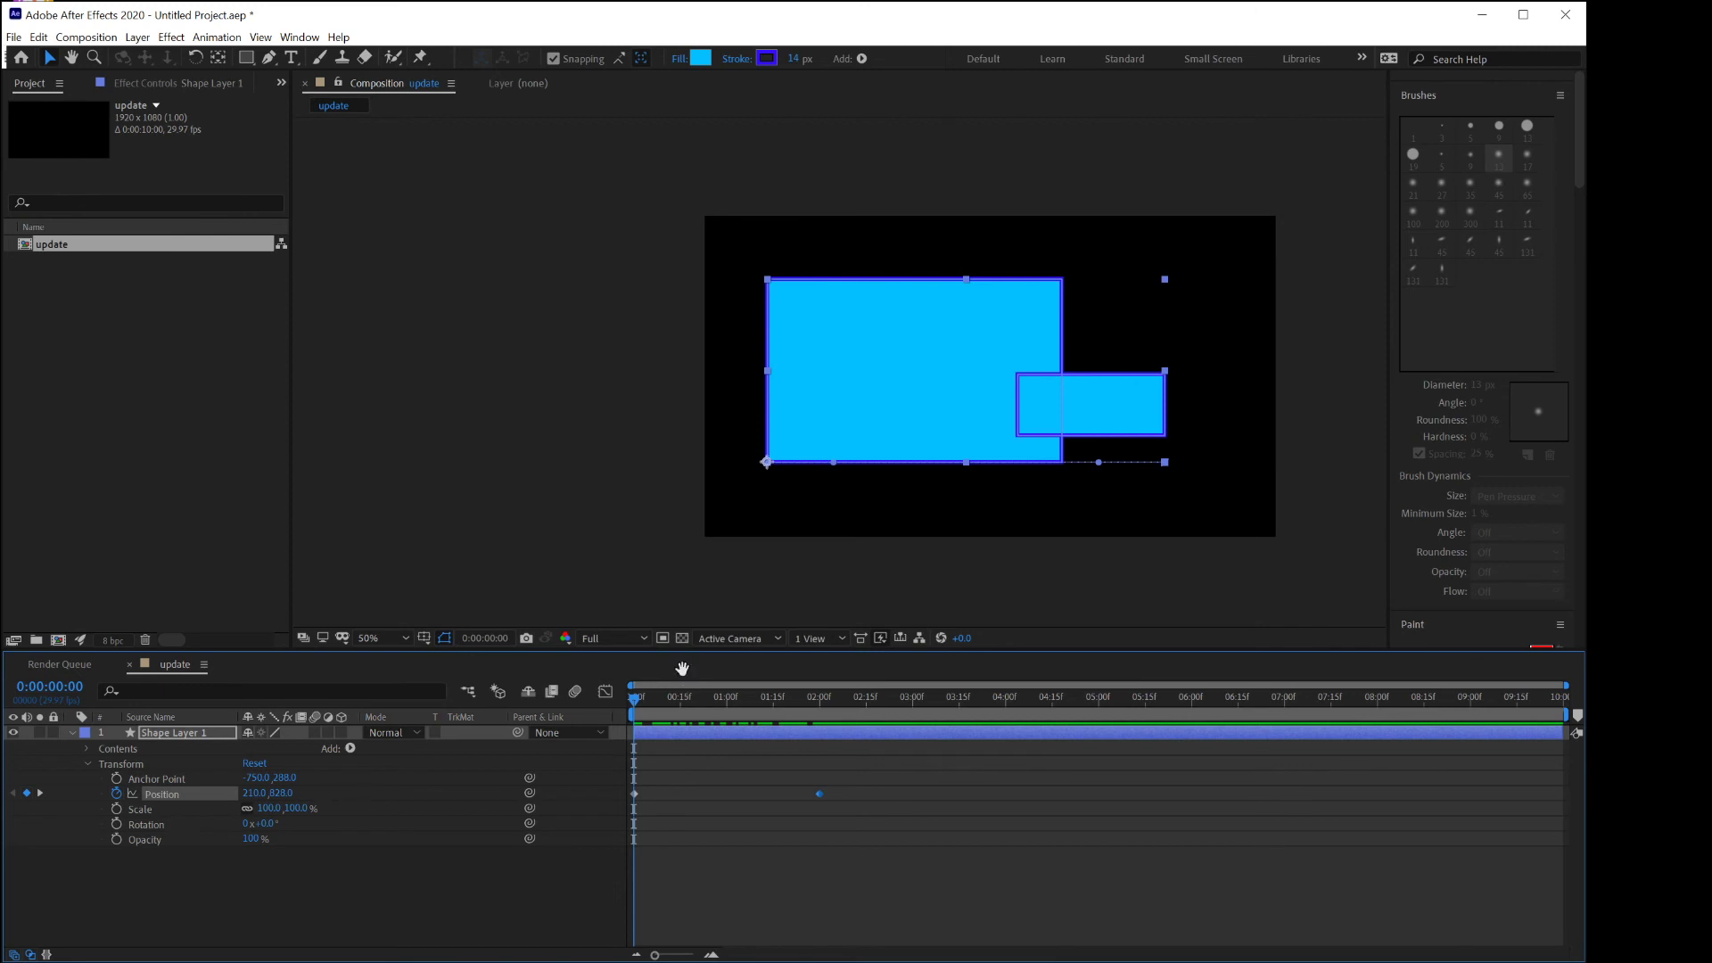
key("space")
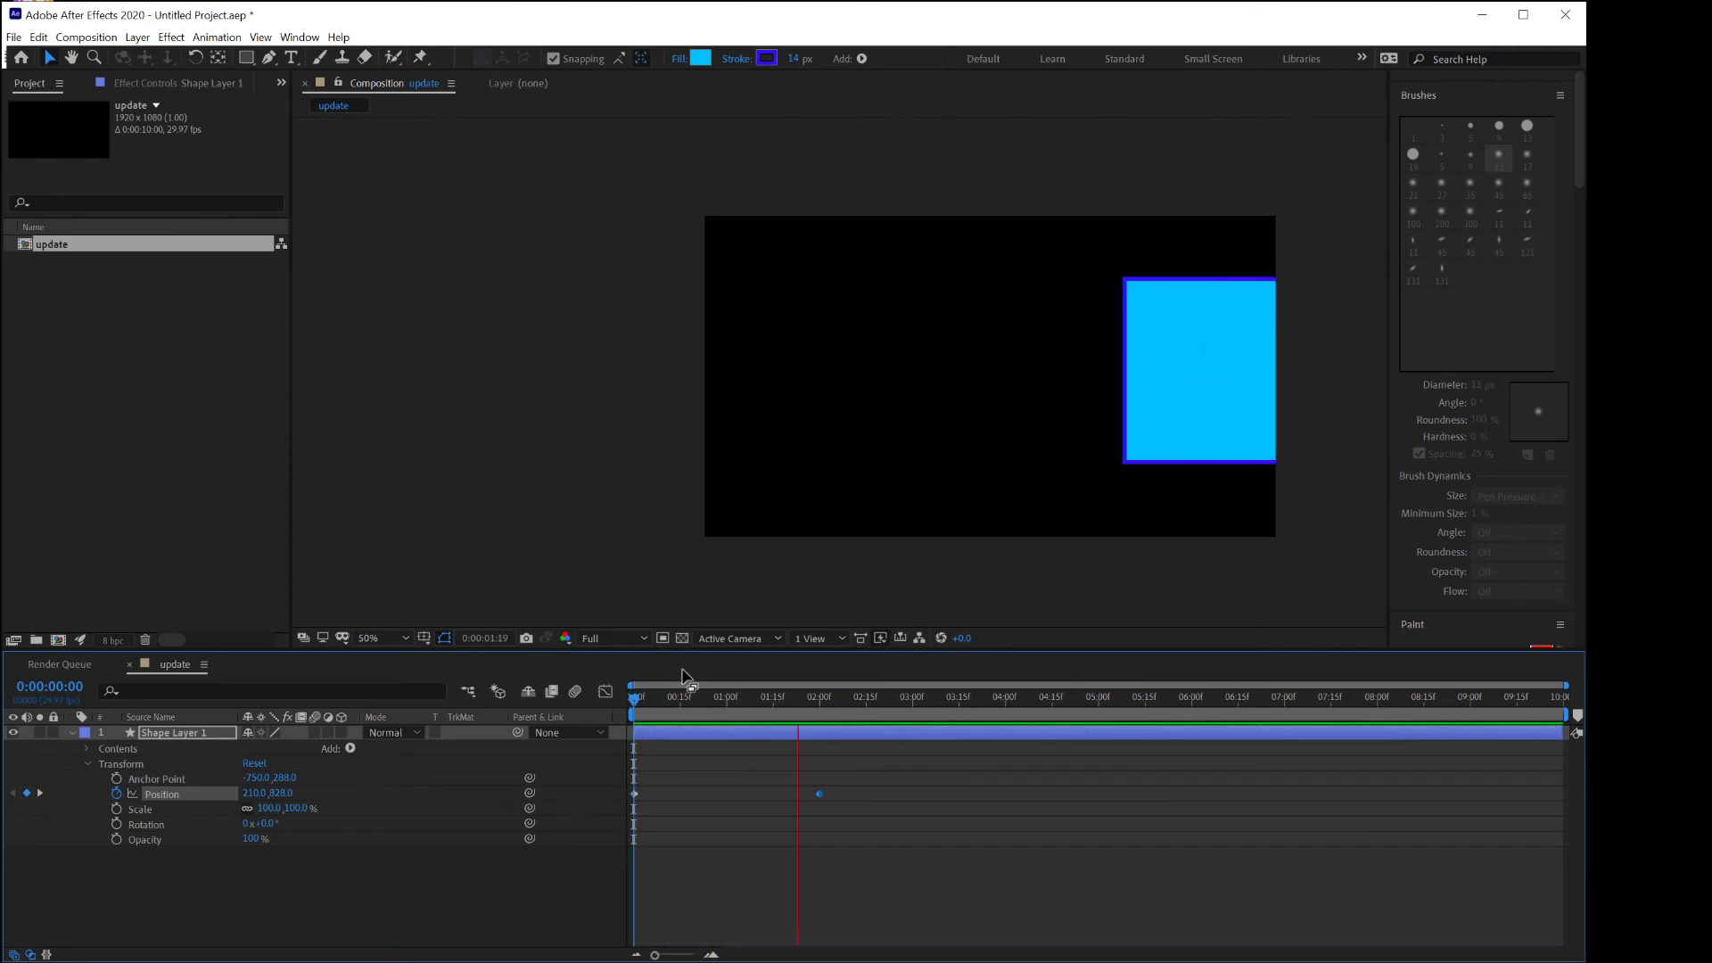
key("space")
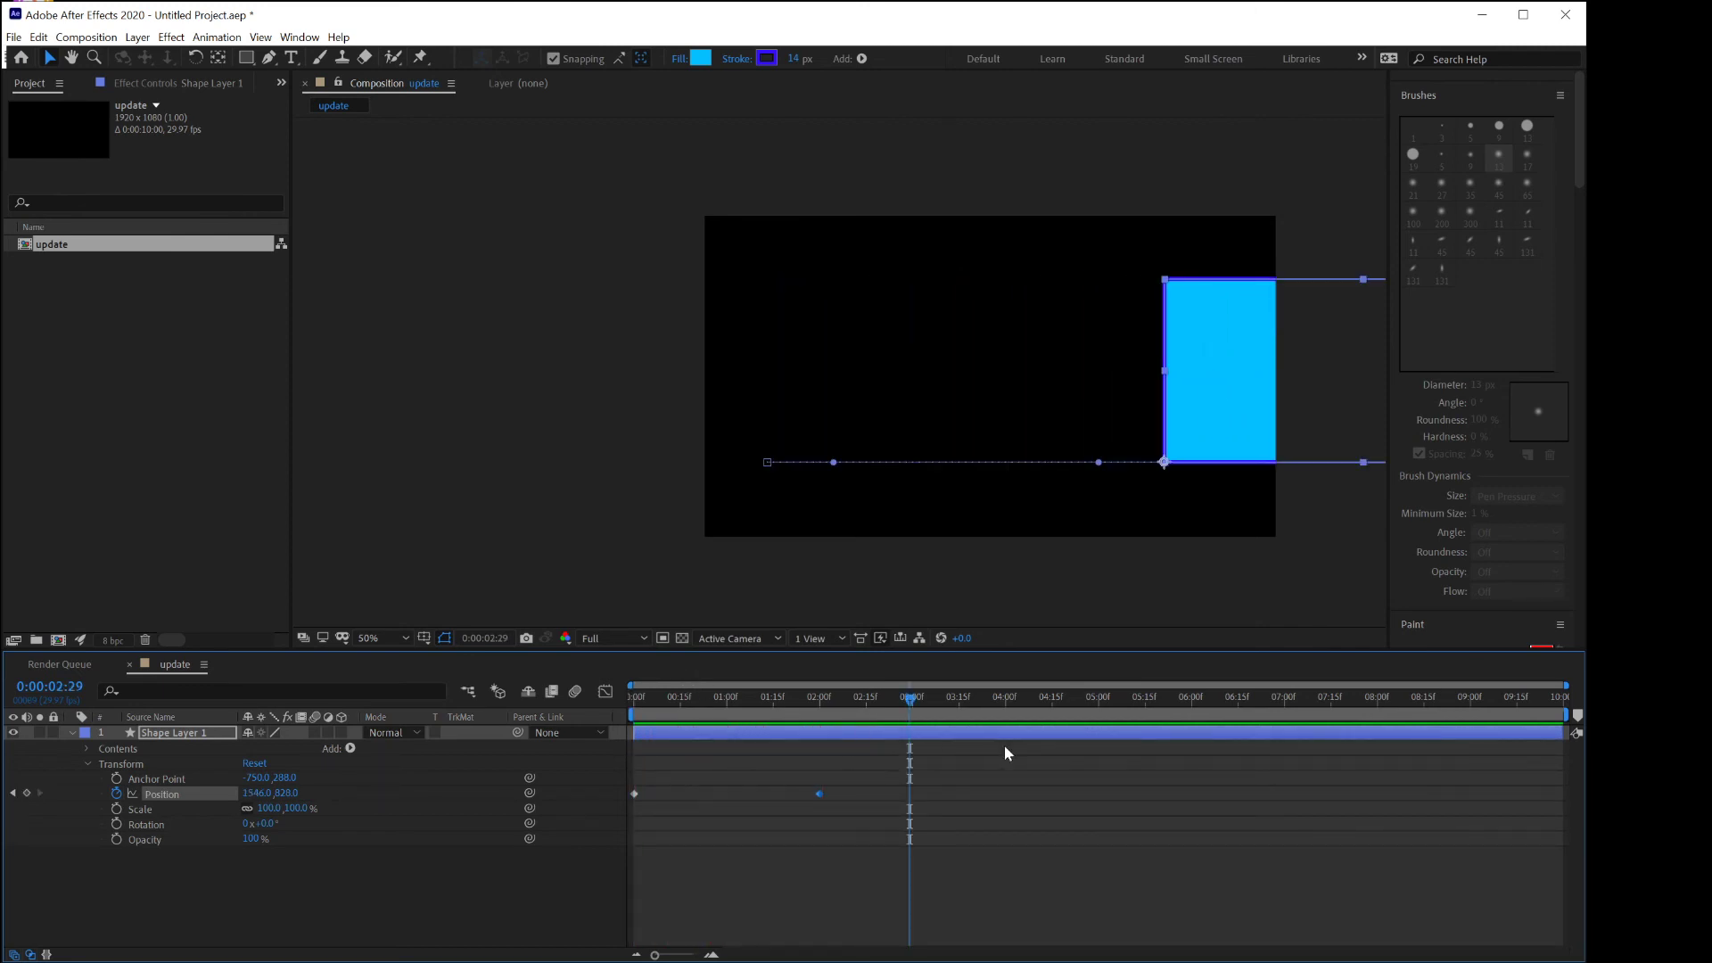
left_click_drag(911, 706, 622, 699)
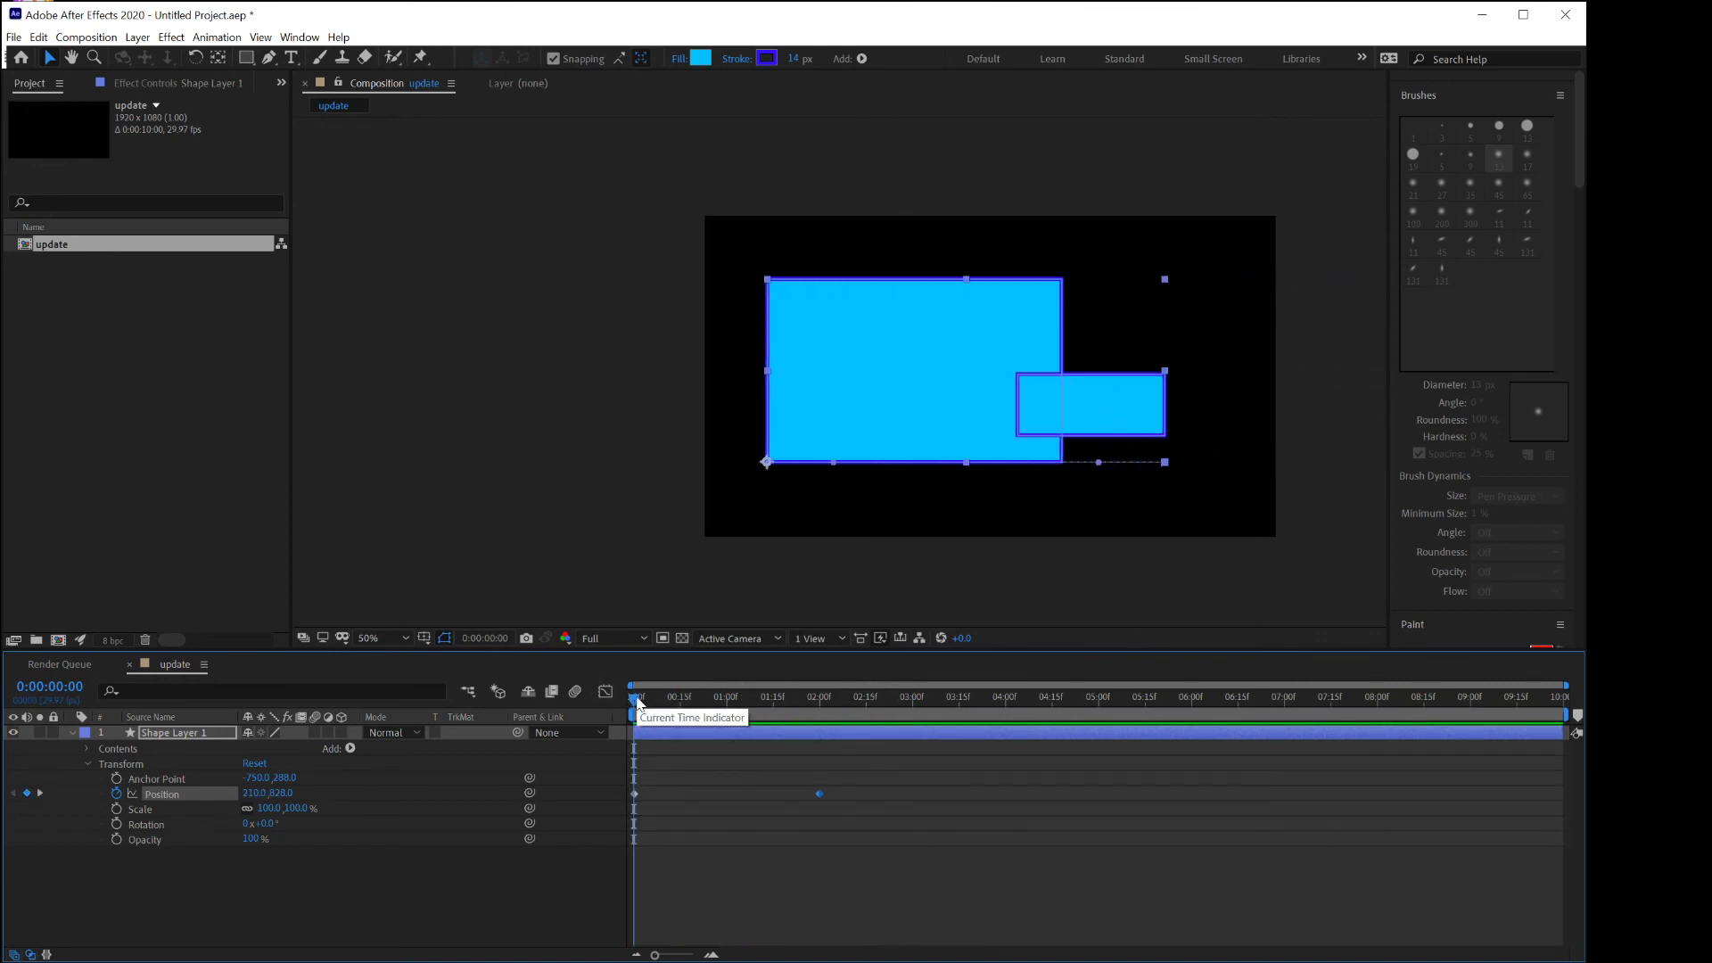
key("space")
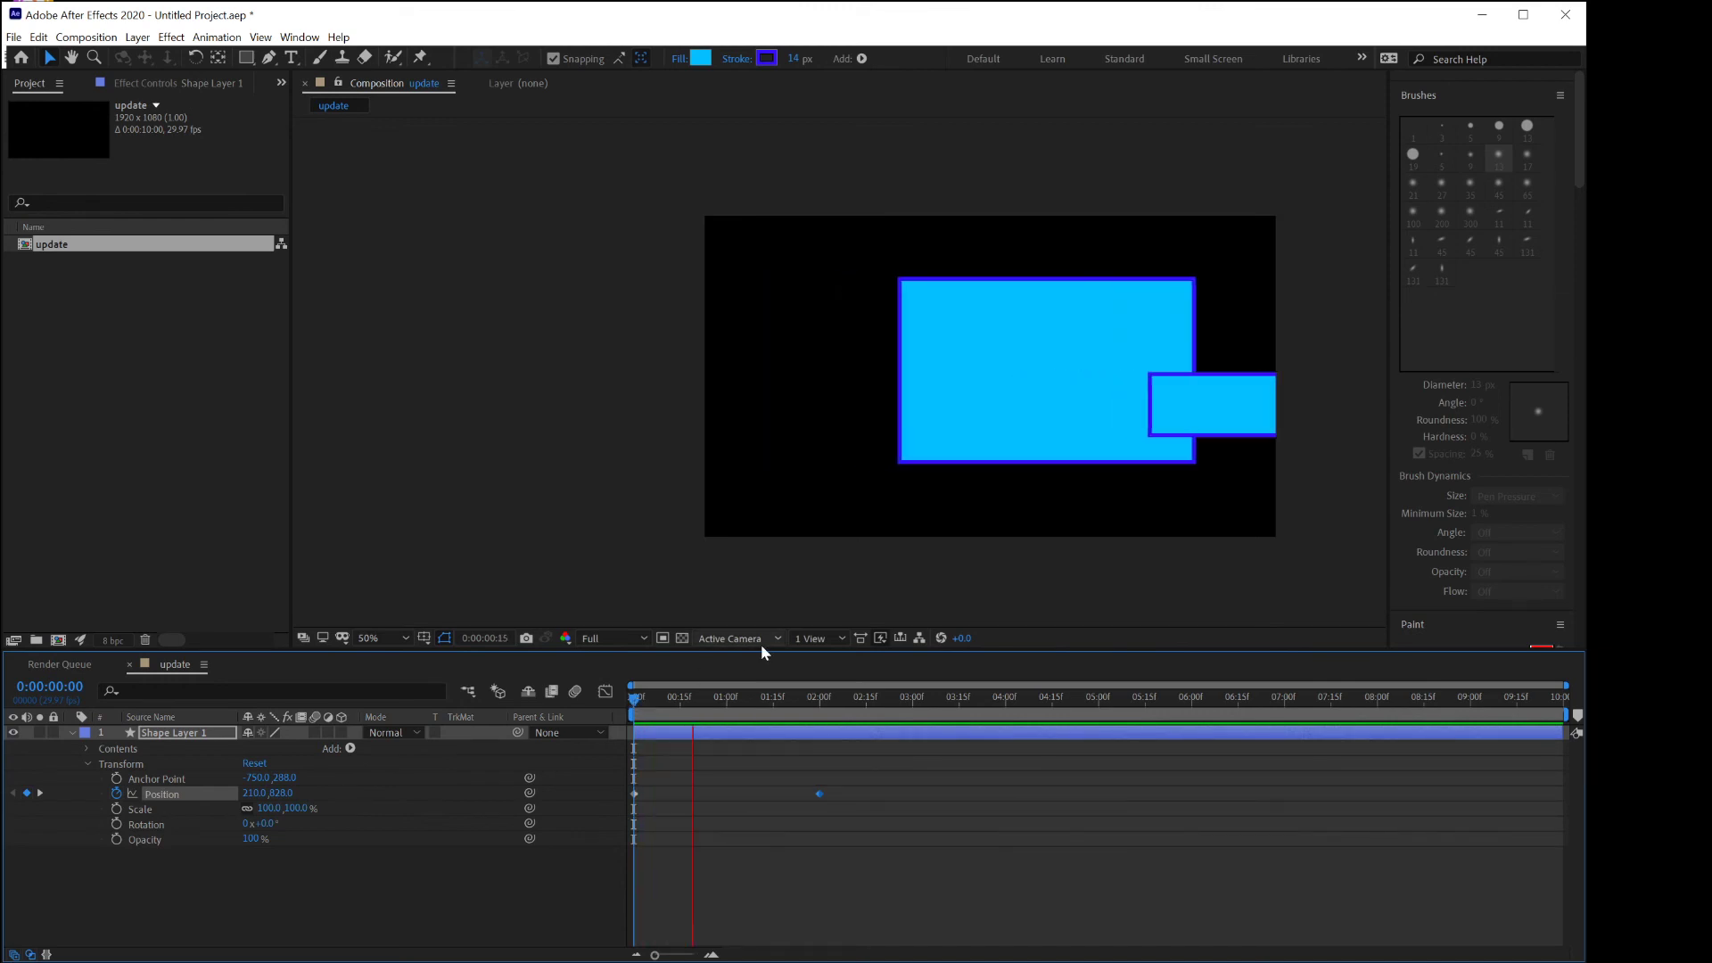
key("space")
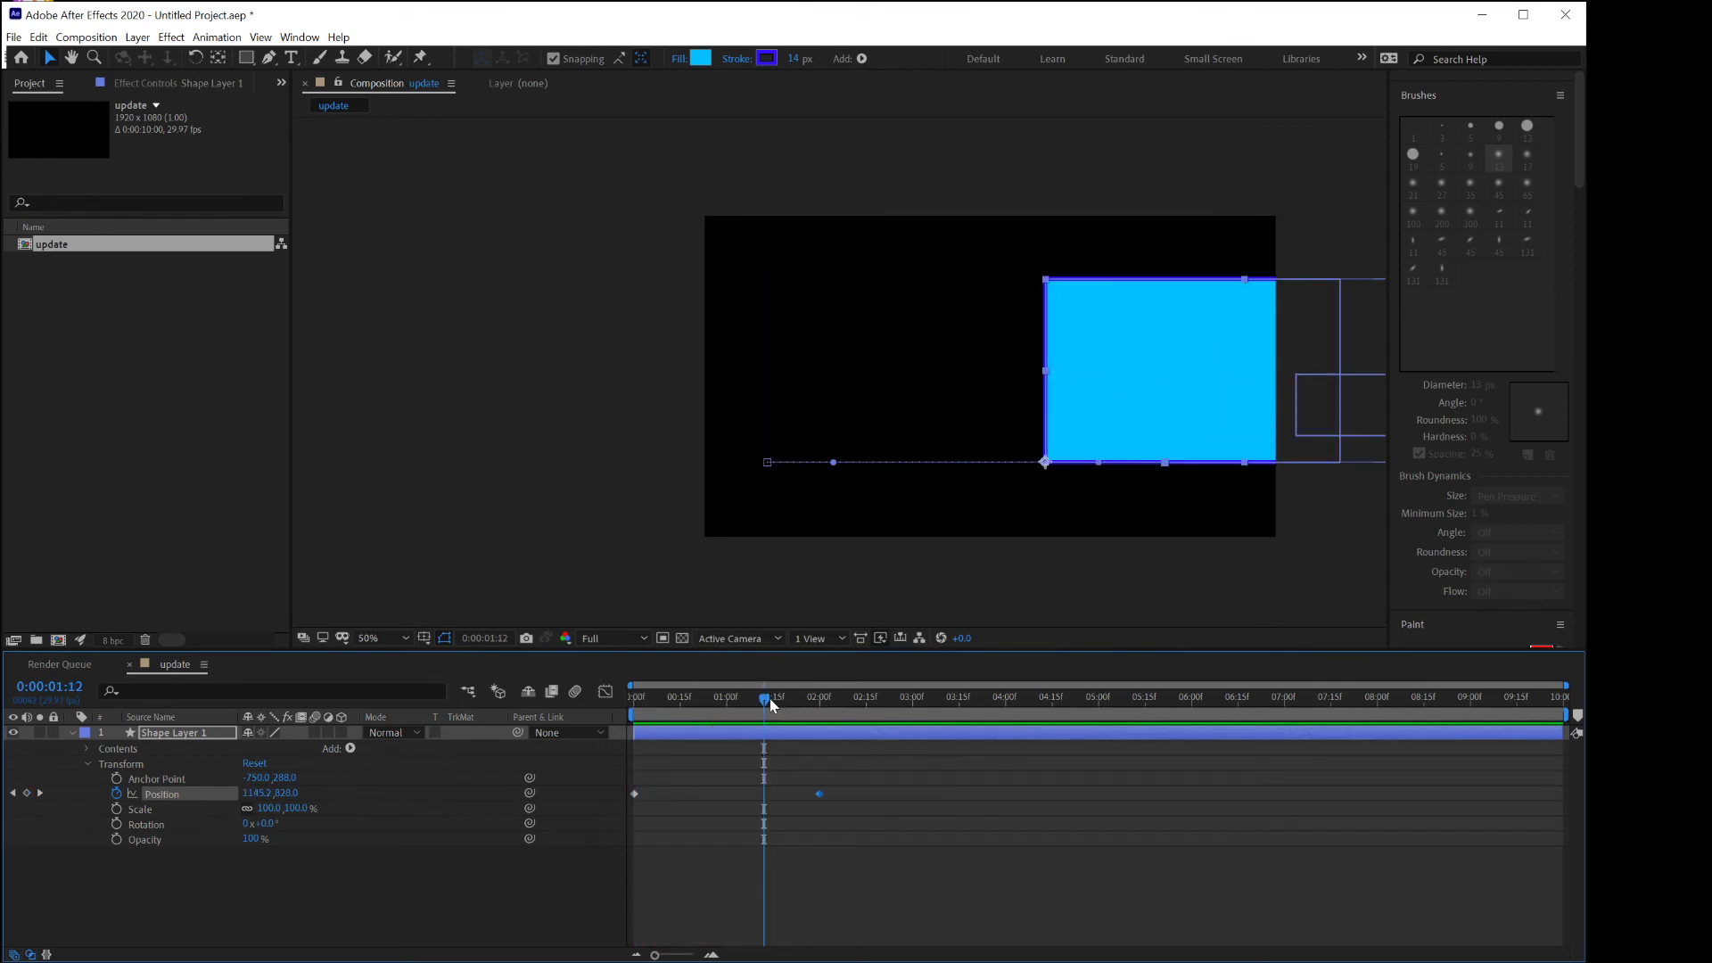
left_click_drag(772, 705, 614, 715)
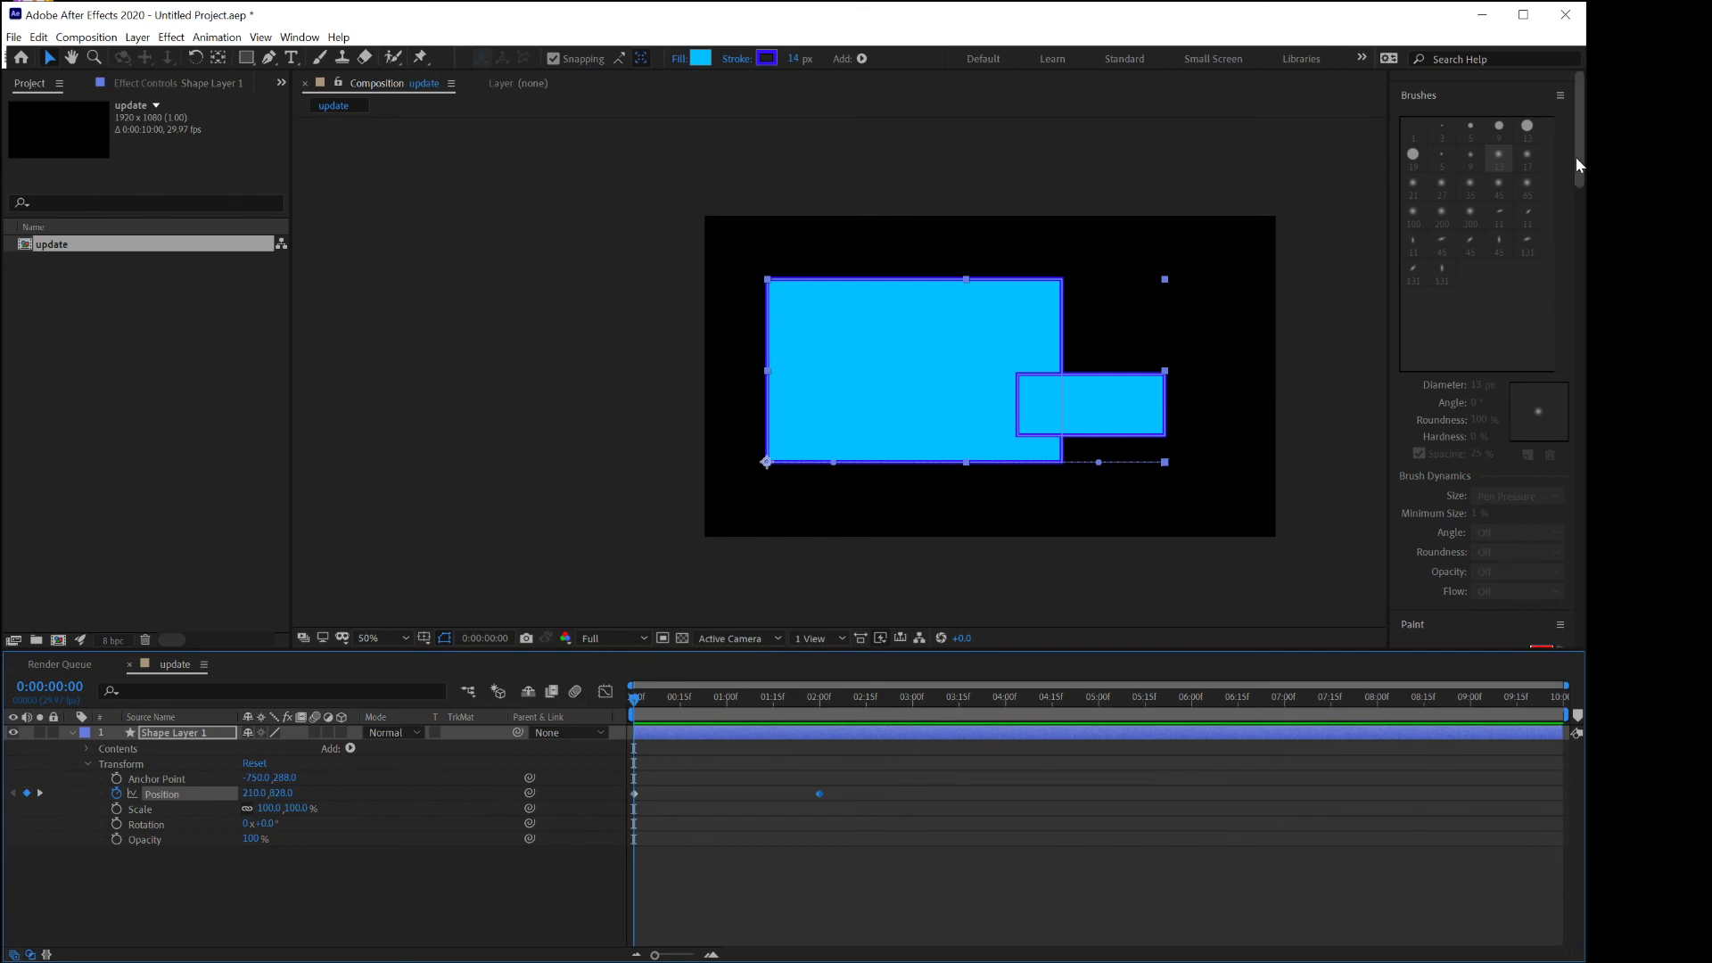
Examine the Preview panel's playback shortcut options, keeping Spacebar, and collapse the panel.
scroll(1579, 139, "up", 5)
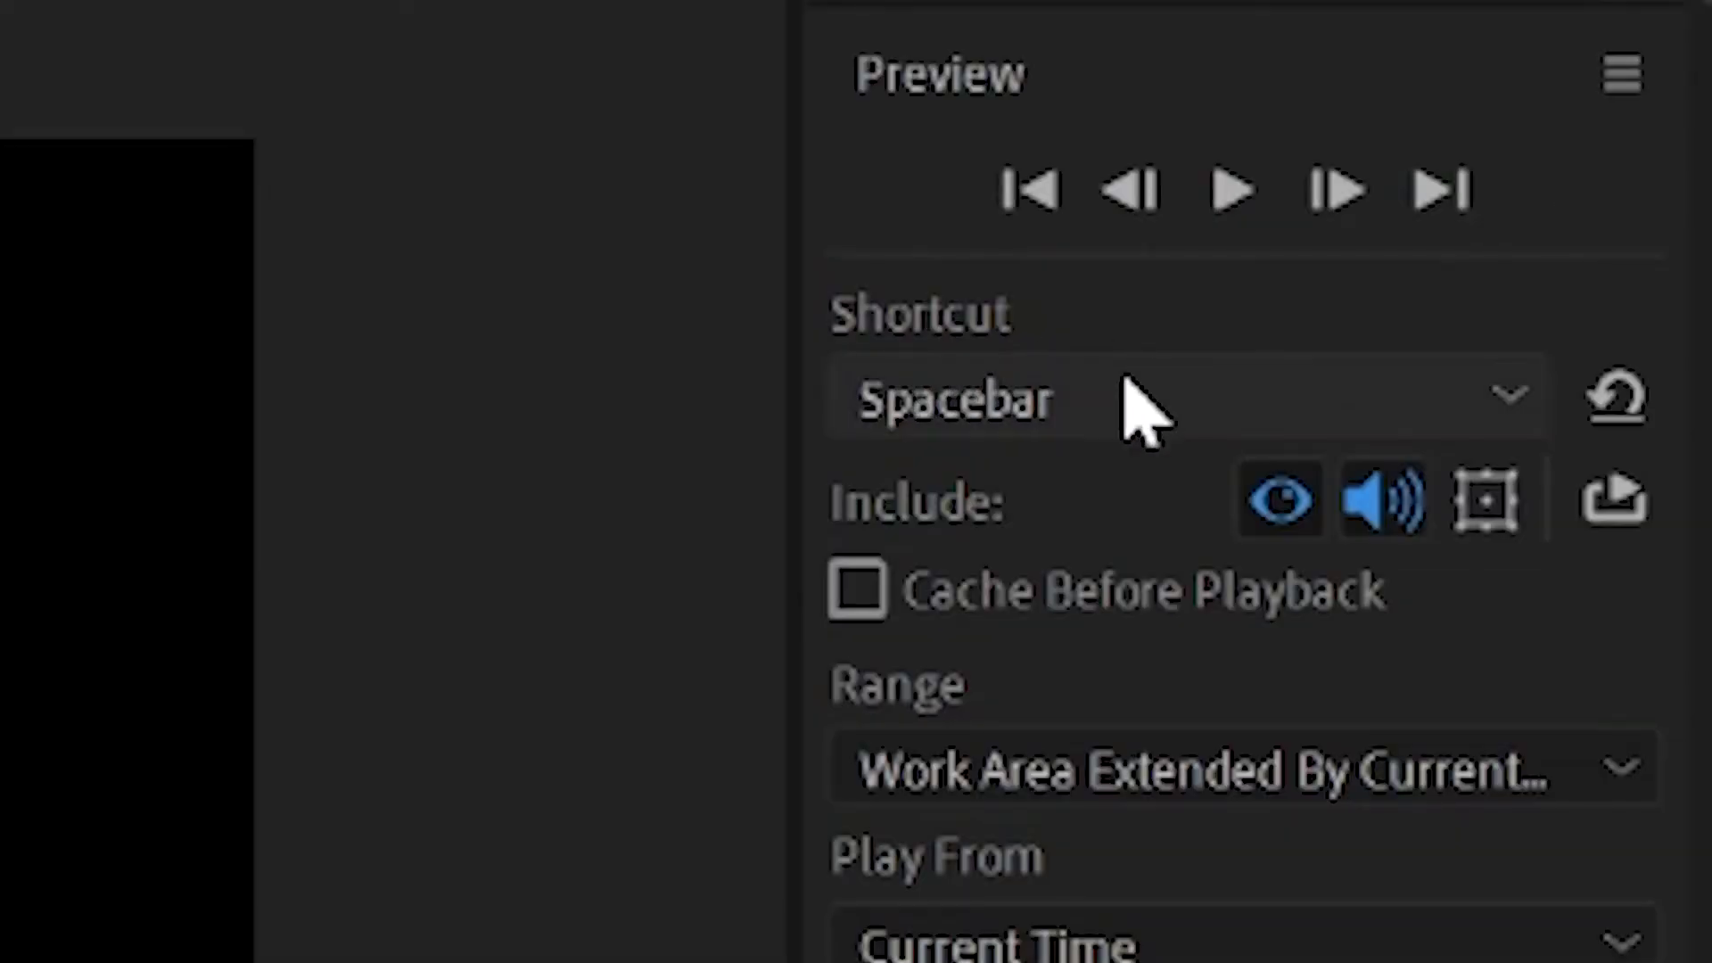
left_click(1067, 411)
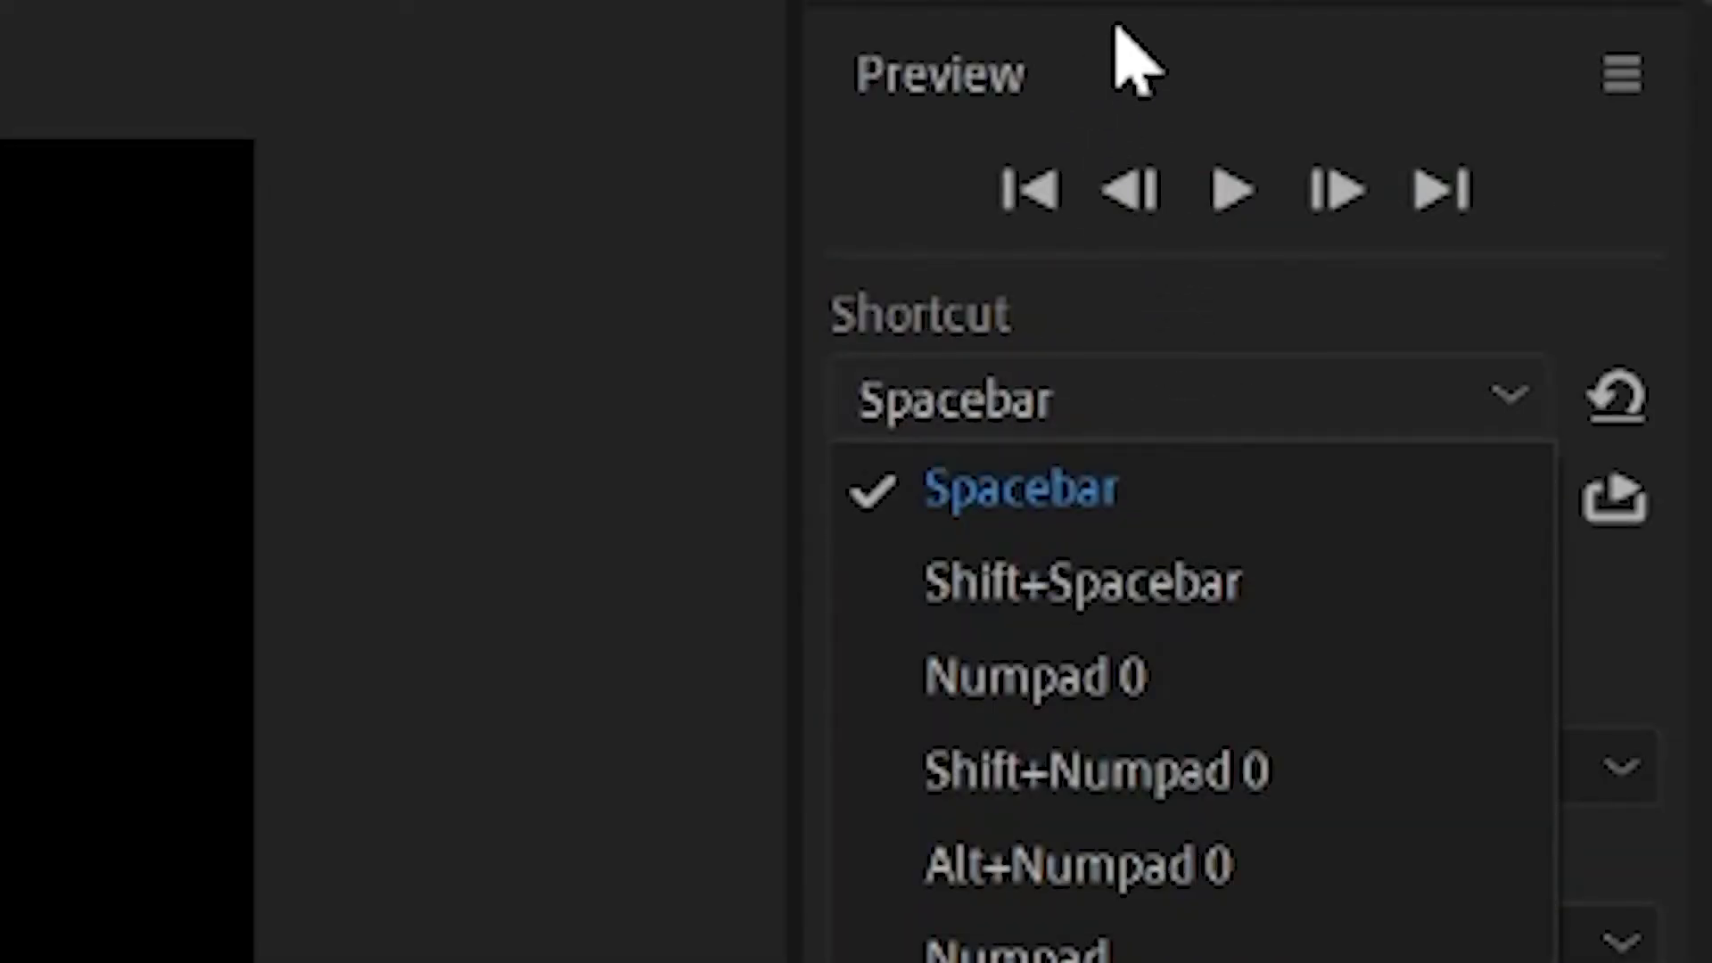
left_click(1137, 63)
left_click(1013, 92)
left_click(1030, 118)
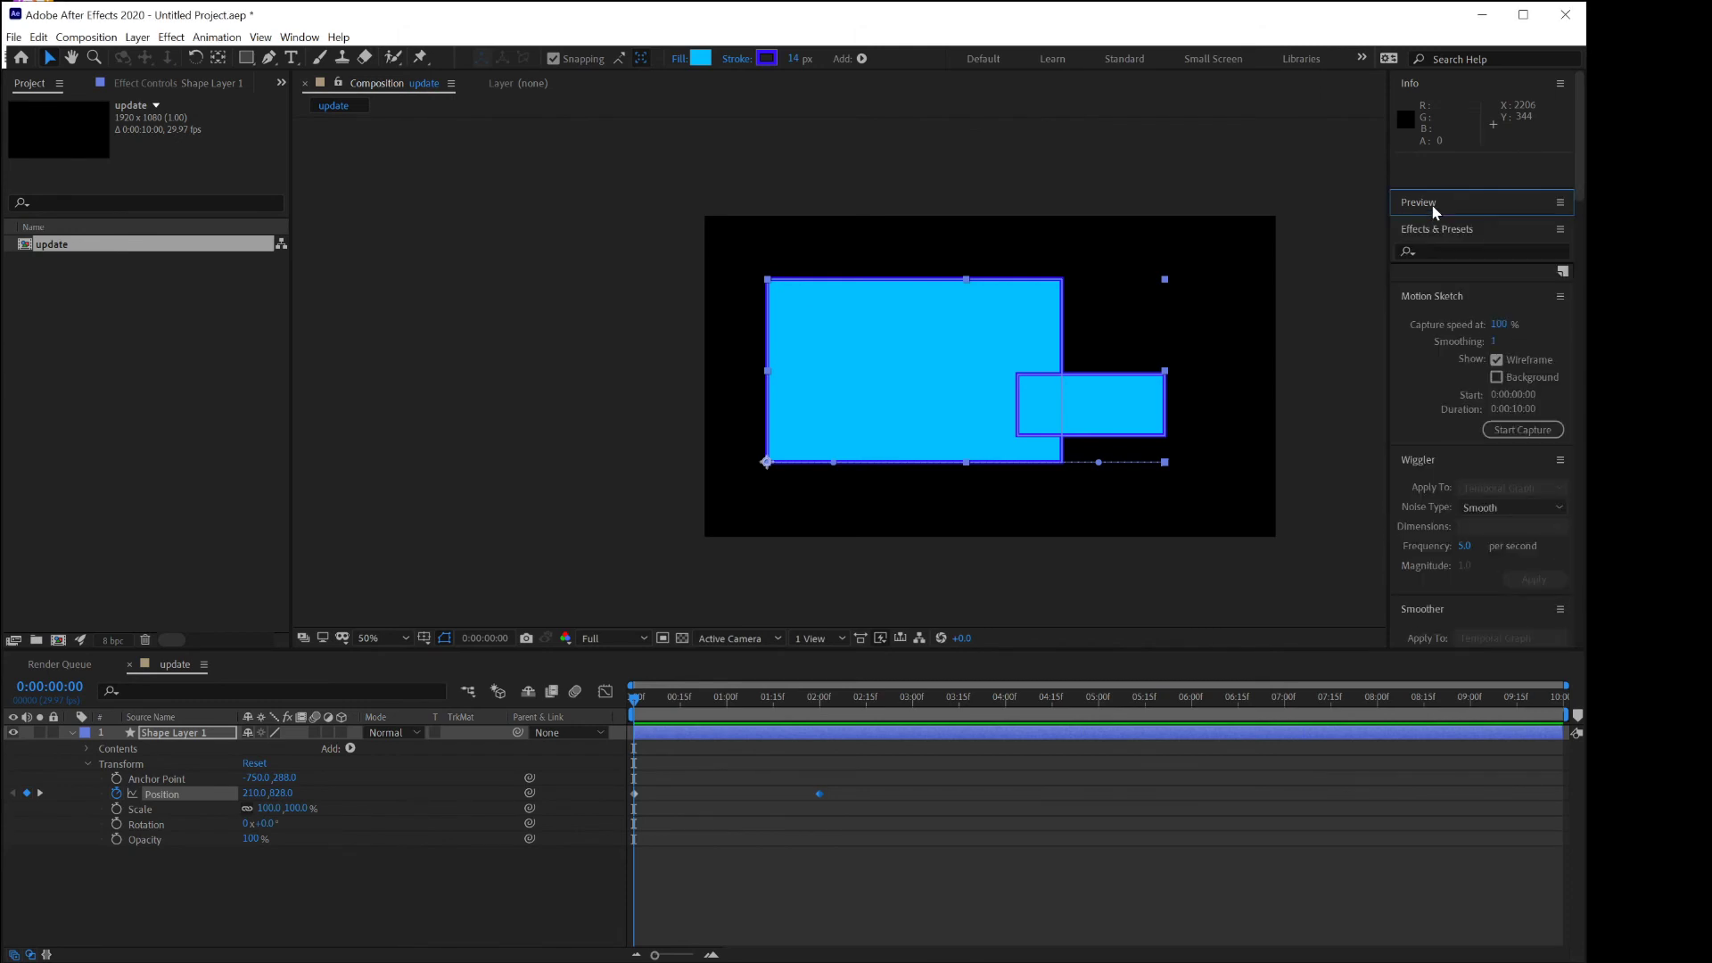
Expand the Preview settings and try maximizing their panel group twice, restoring the normal layout each time.
double_click(1435, 213)
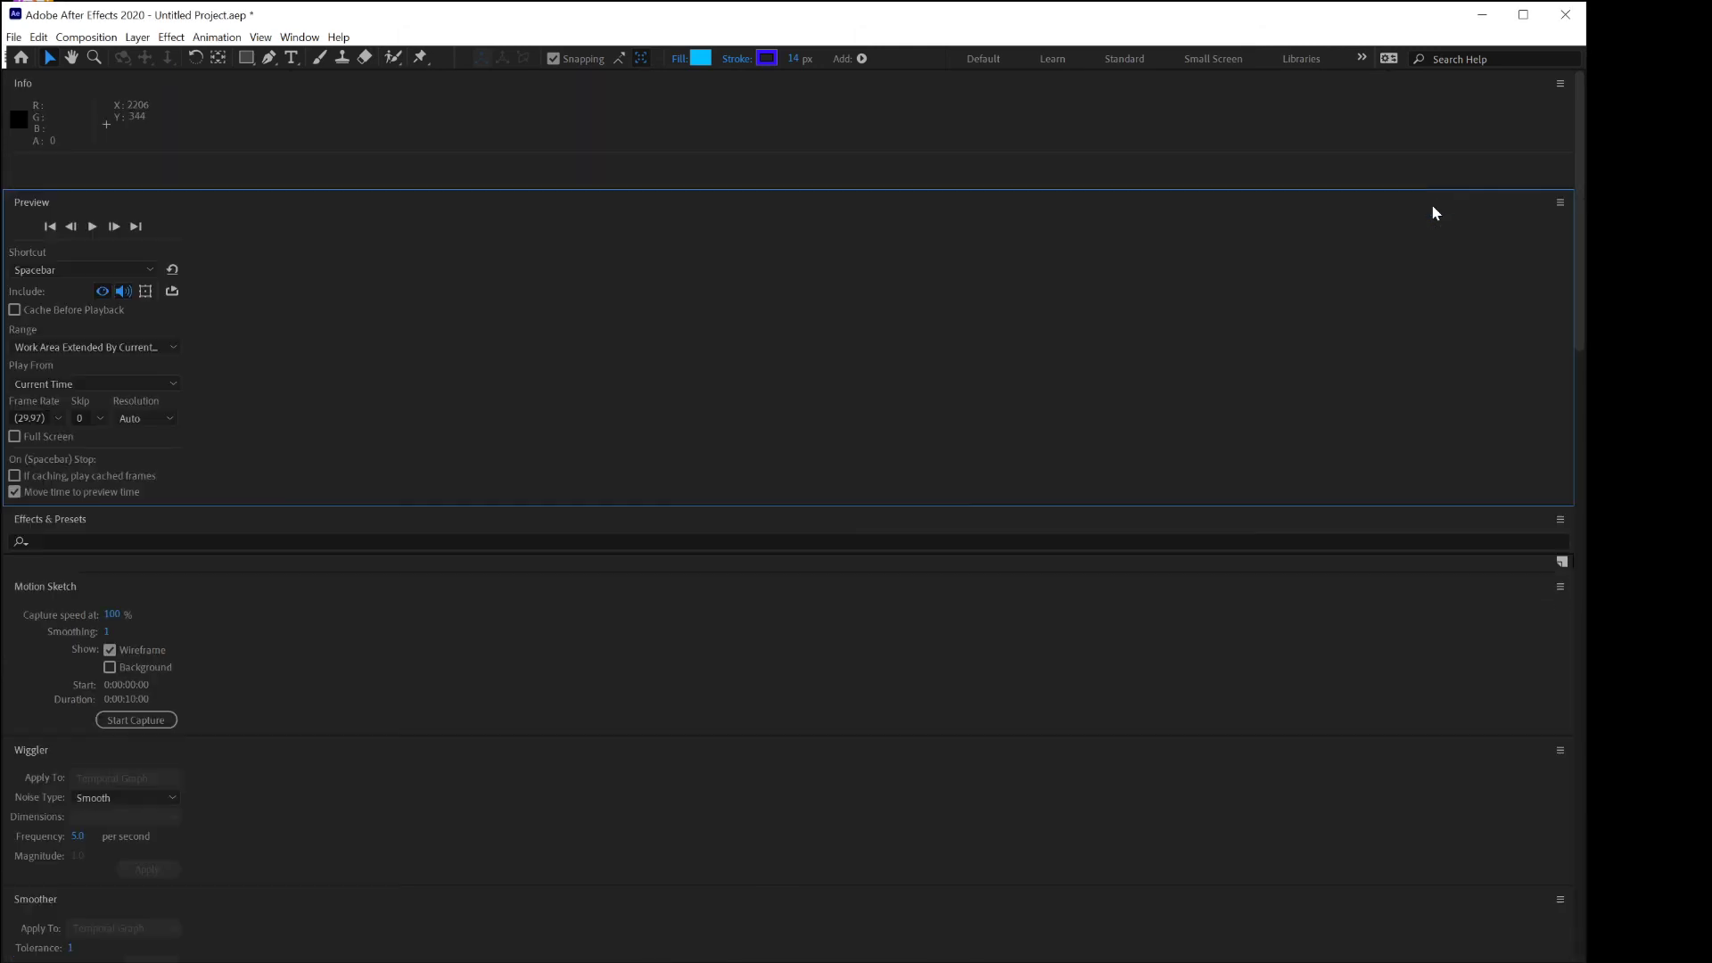
double_click(115, 203)
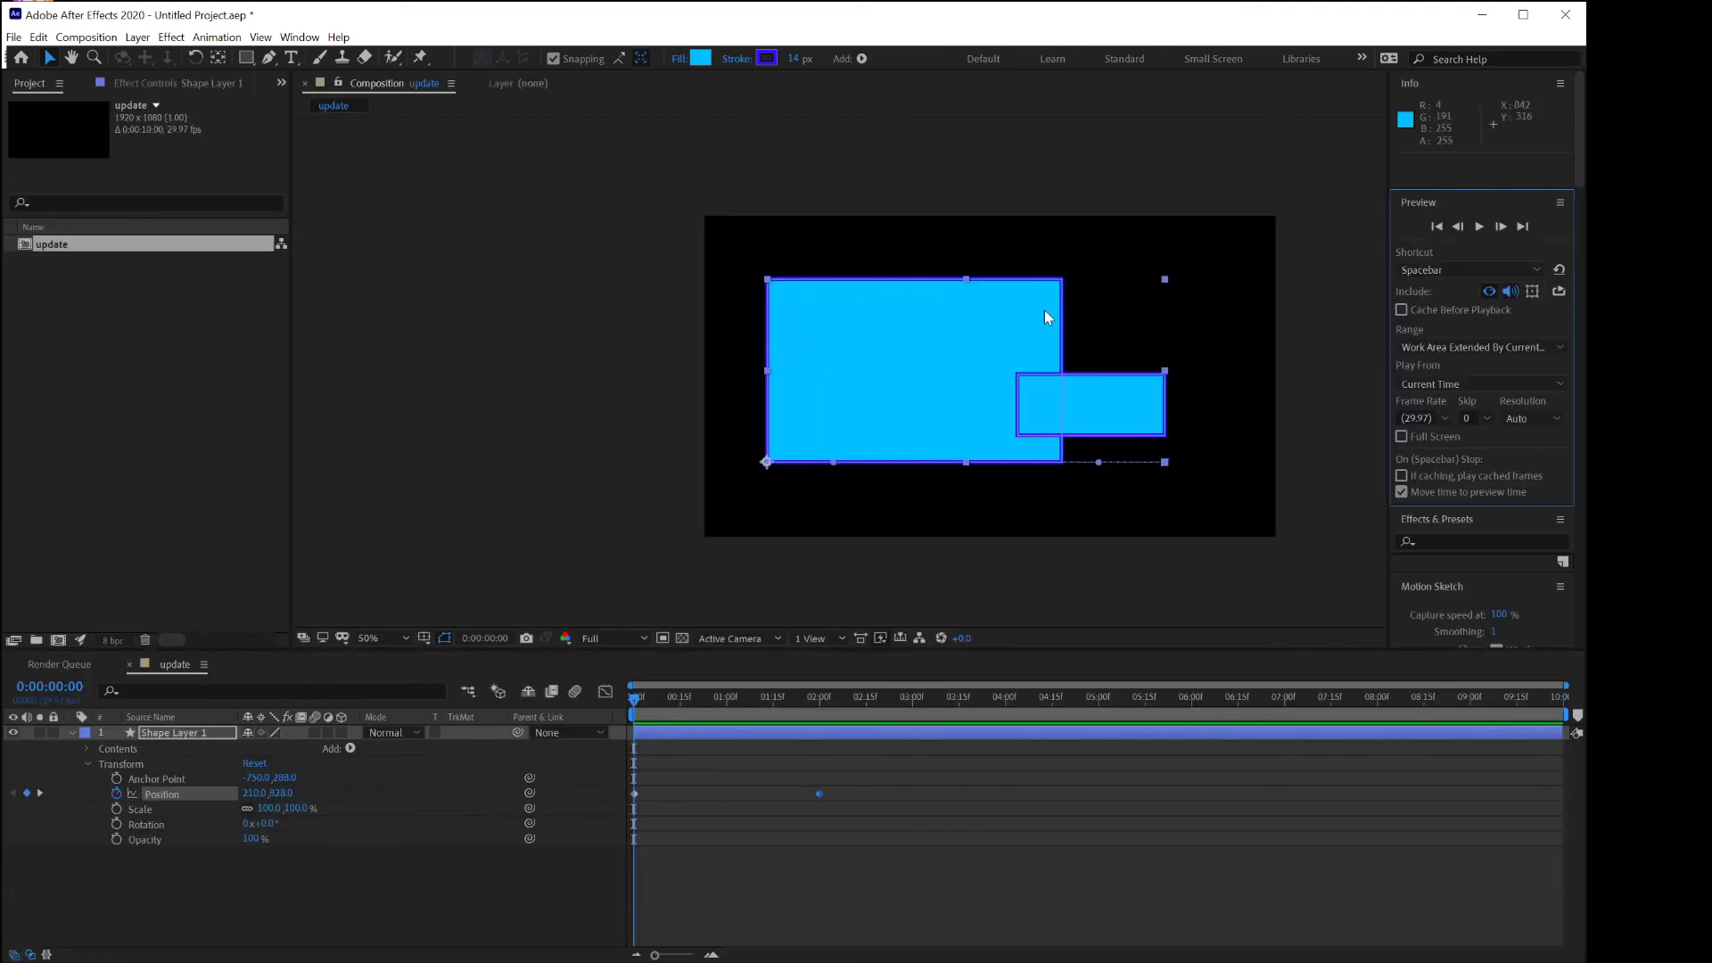
double_click(1423, 214)
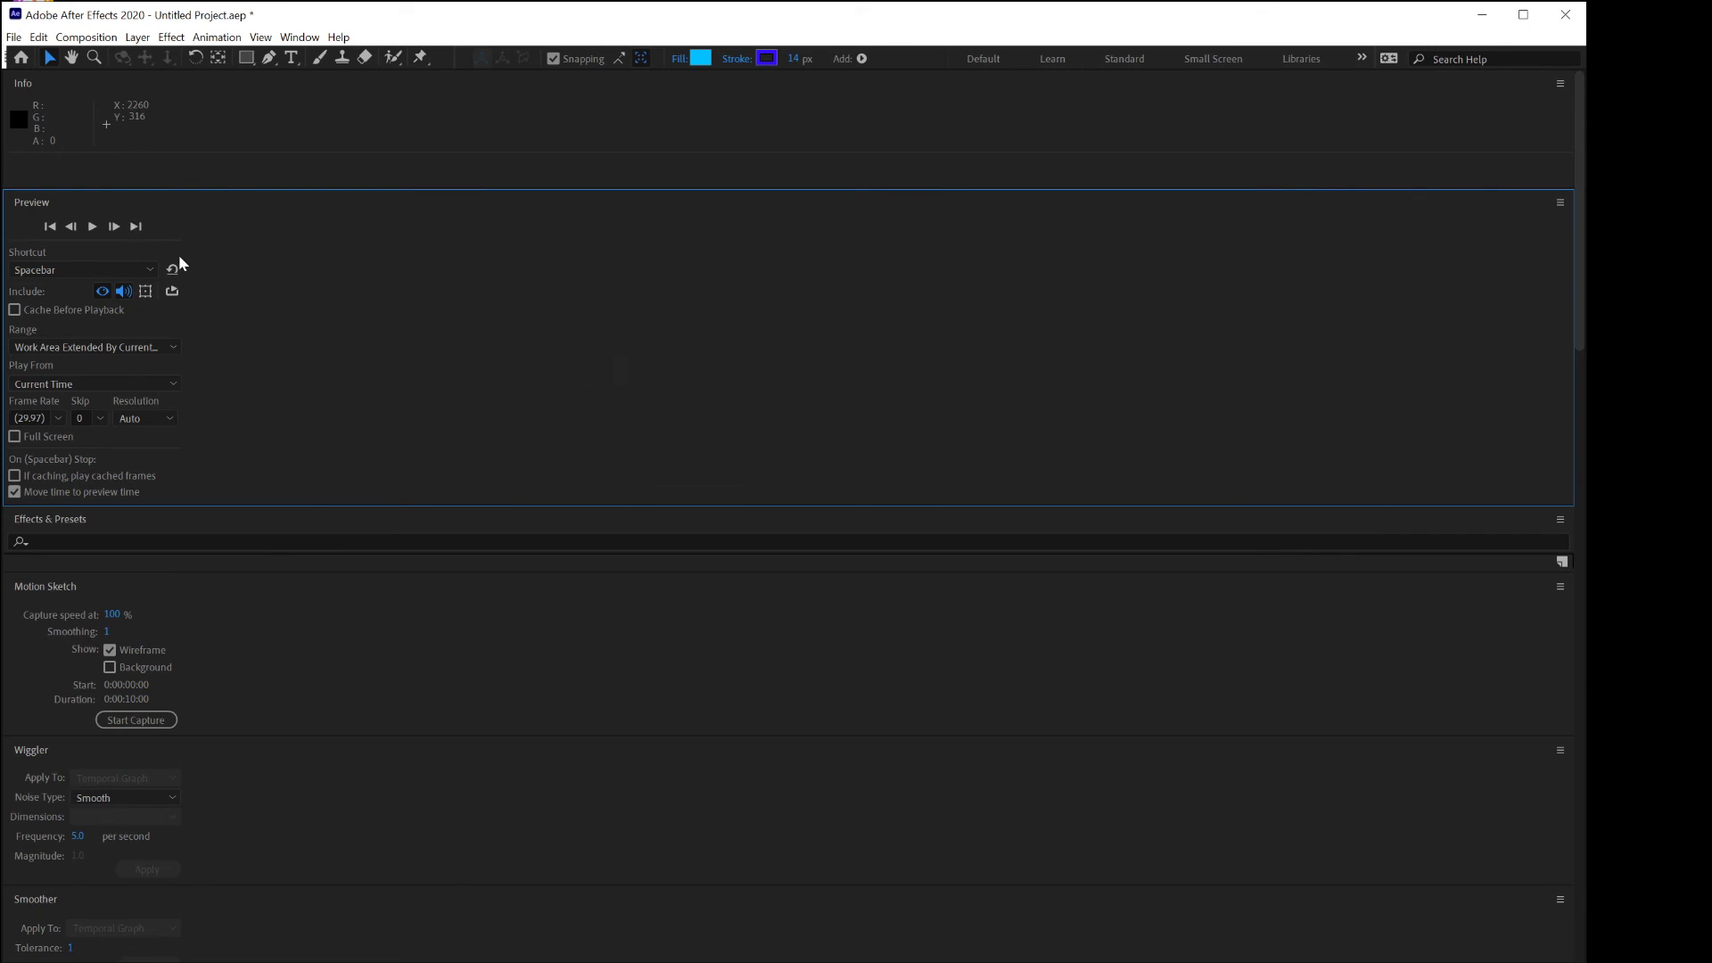
key("grave")
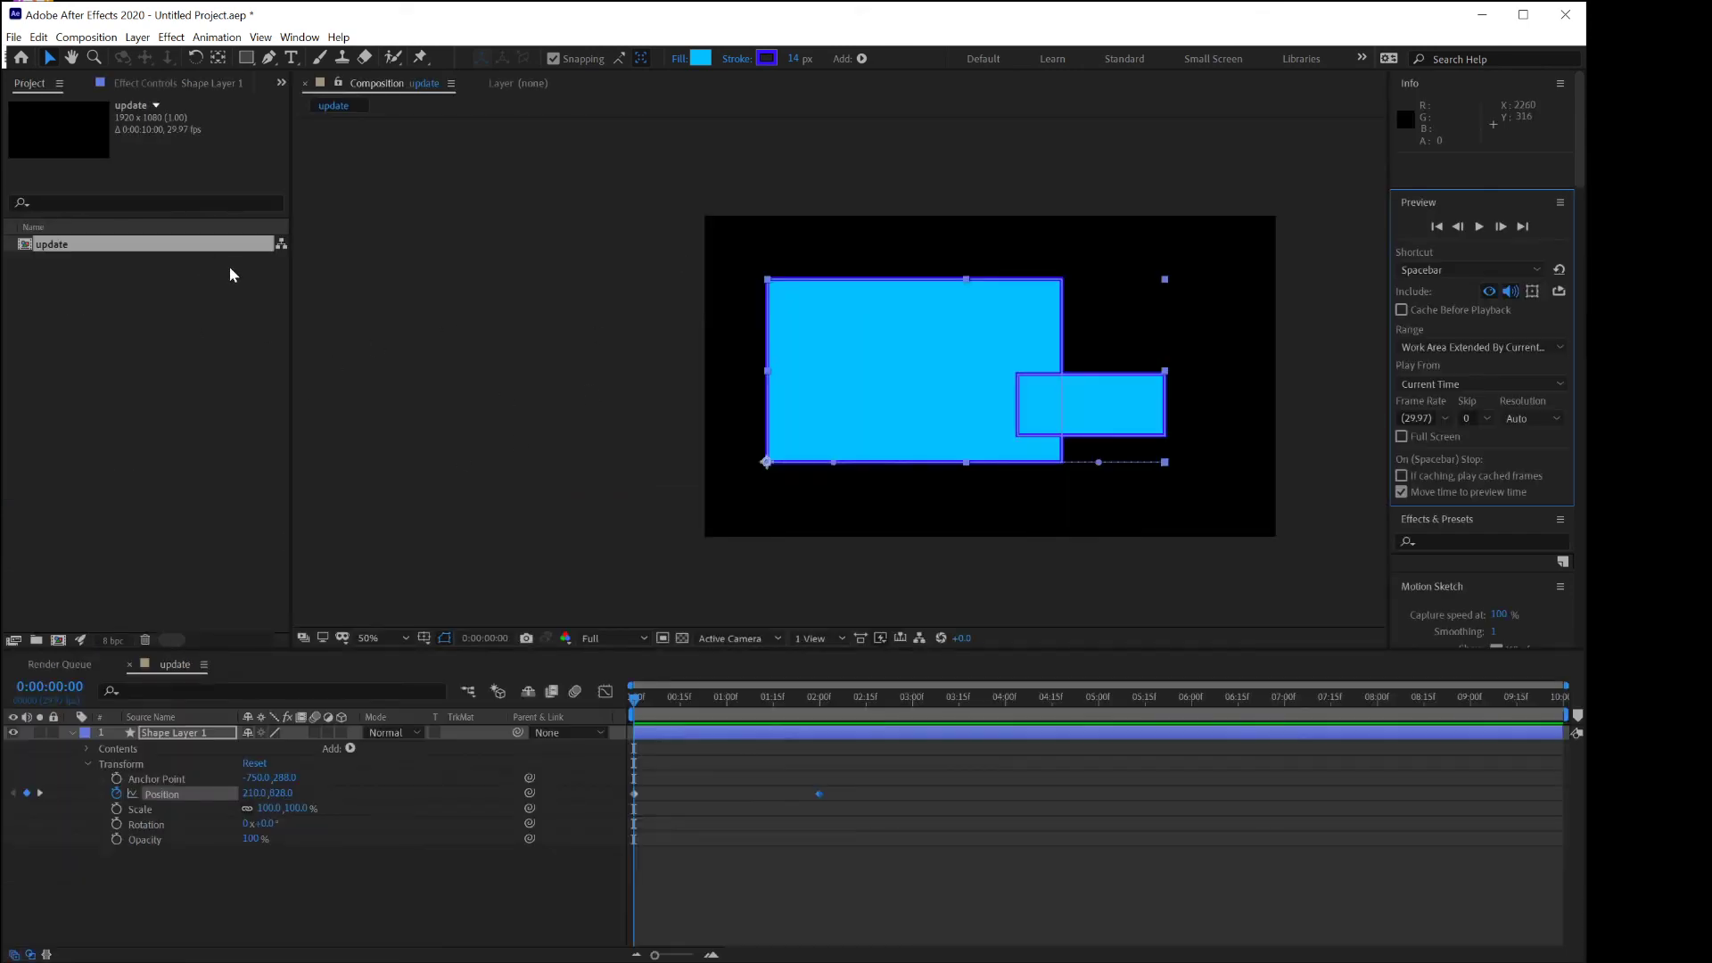
Play the position animation from 0:00:00:00 with the Preview controls and stop the playback.
left_click(1480, 227)
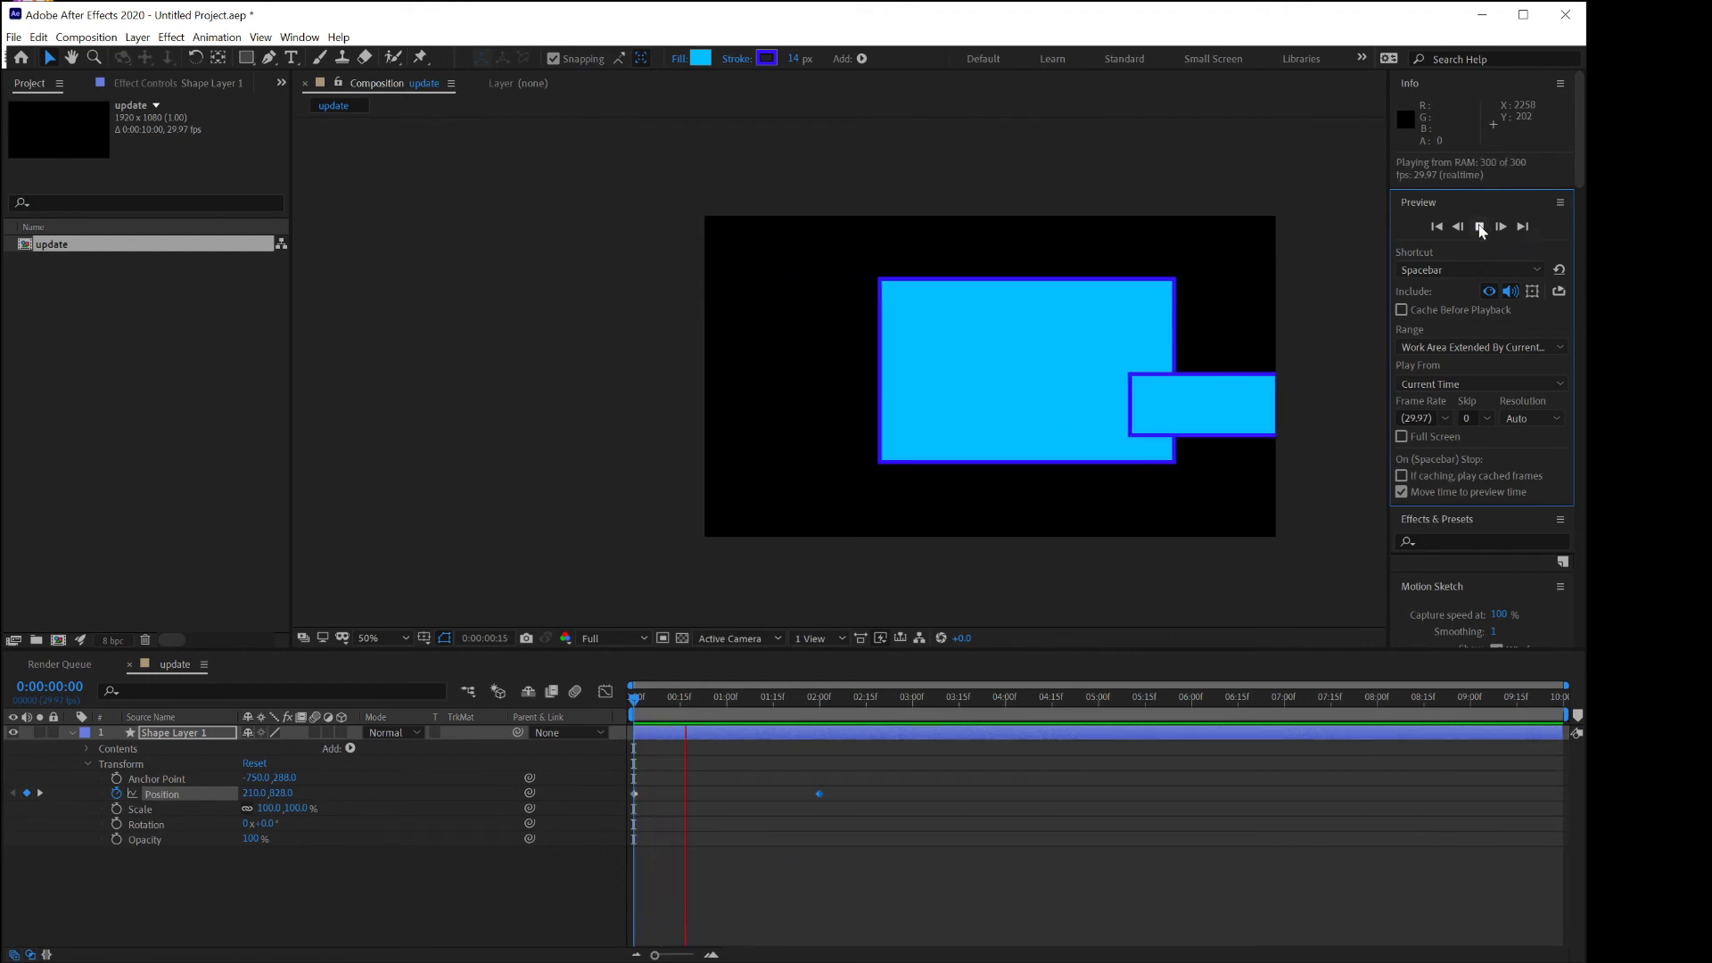
left_click(1480, 226)
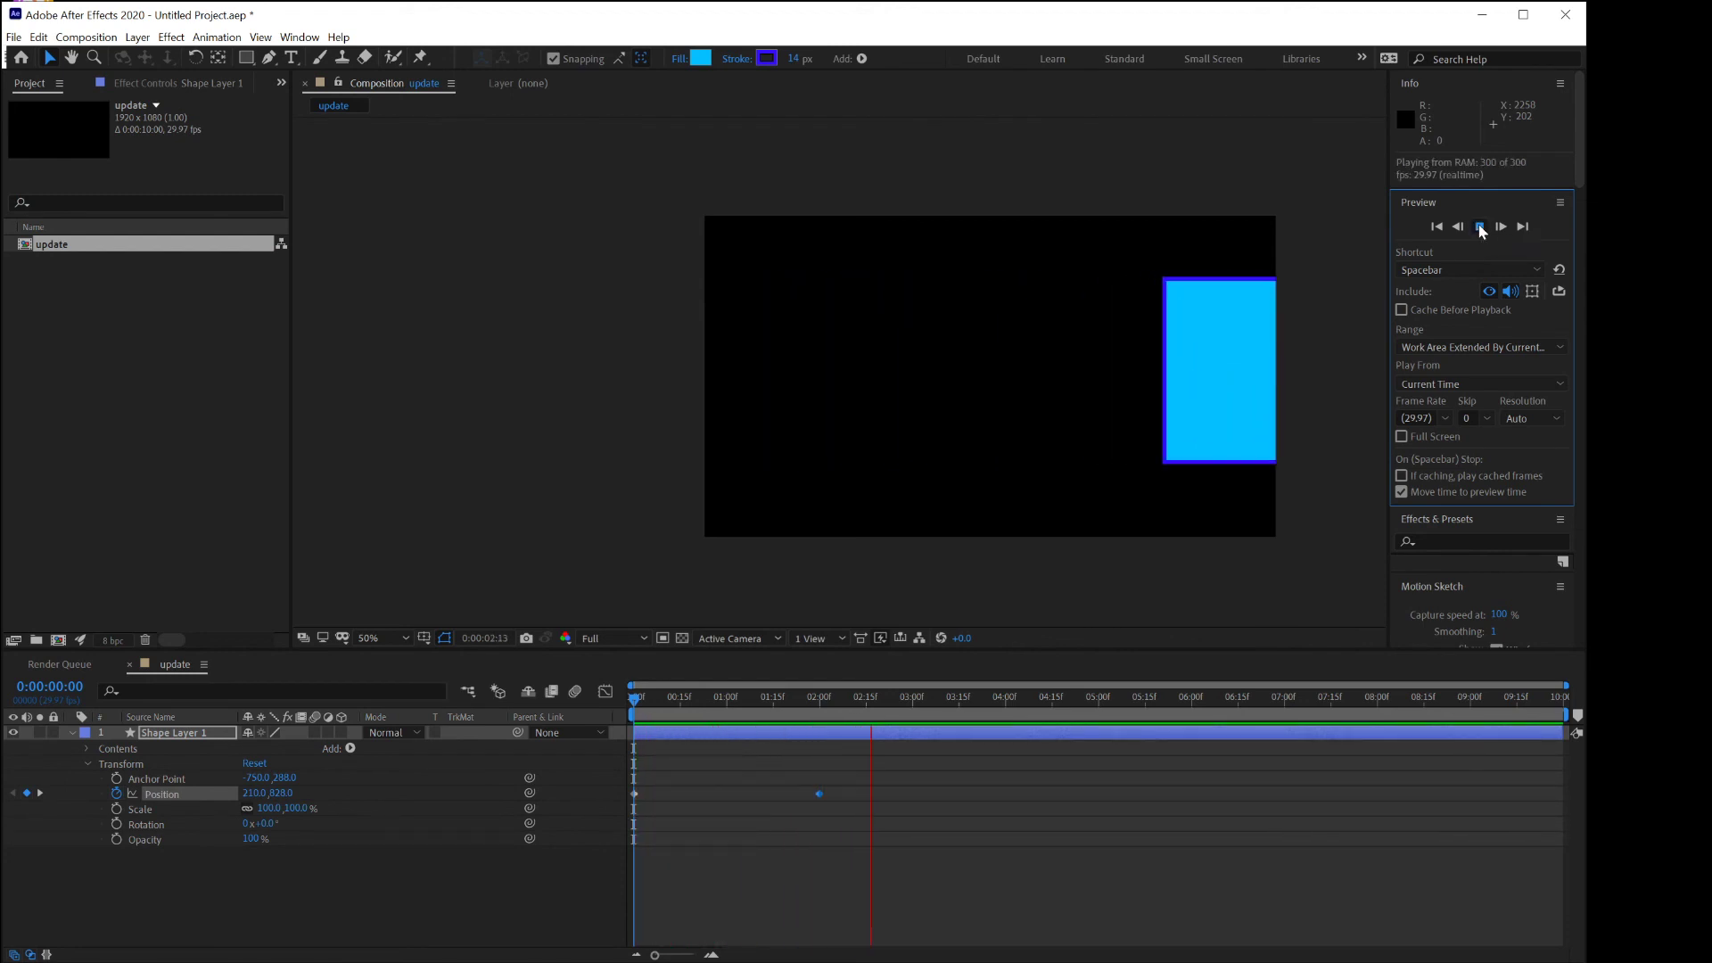
Move the current time to 0:00:02:00 and set the end of the work area there.
left_click_drag(883, 701, 821, 704)
key("space")
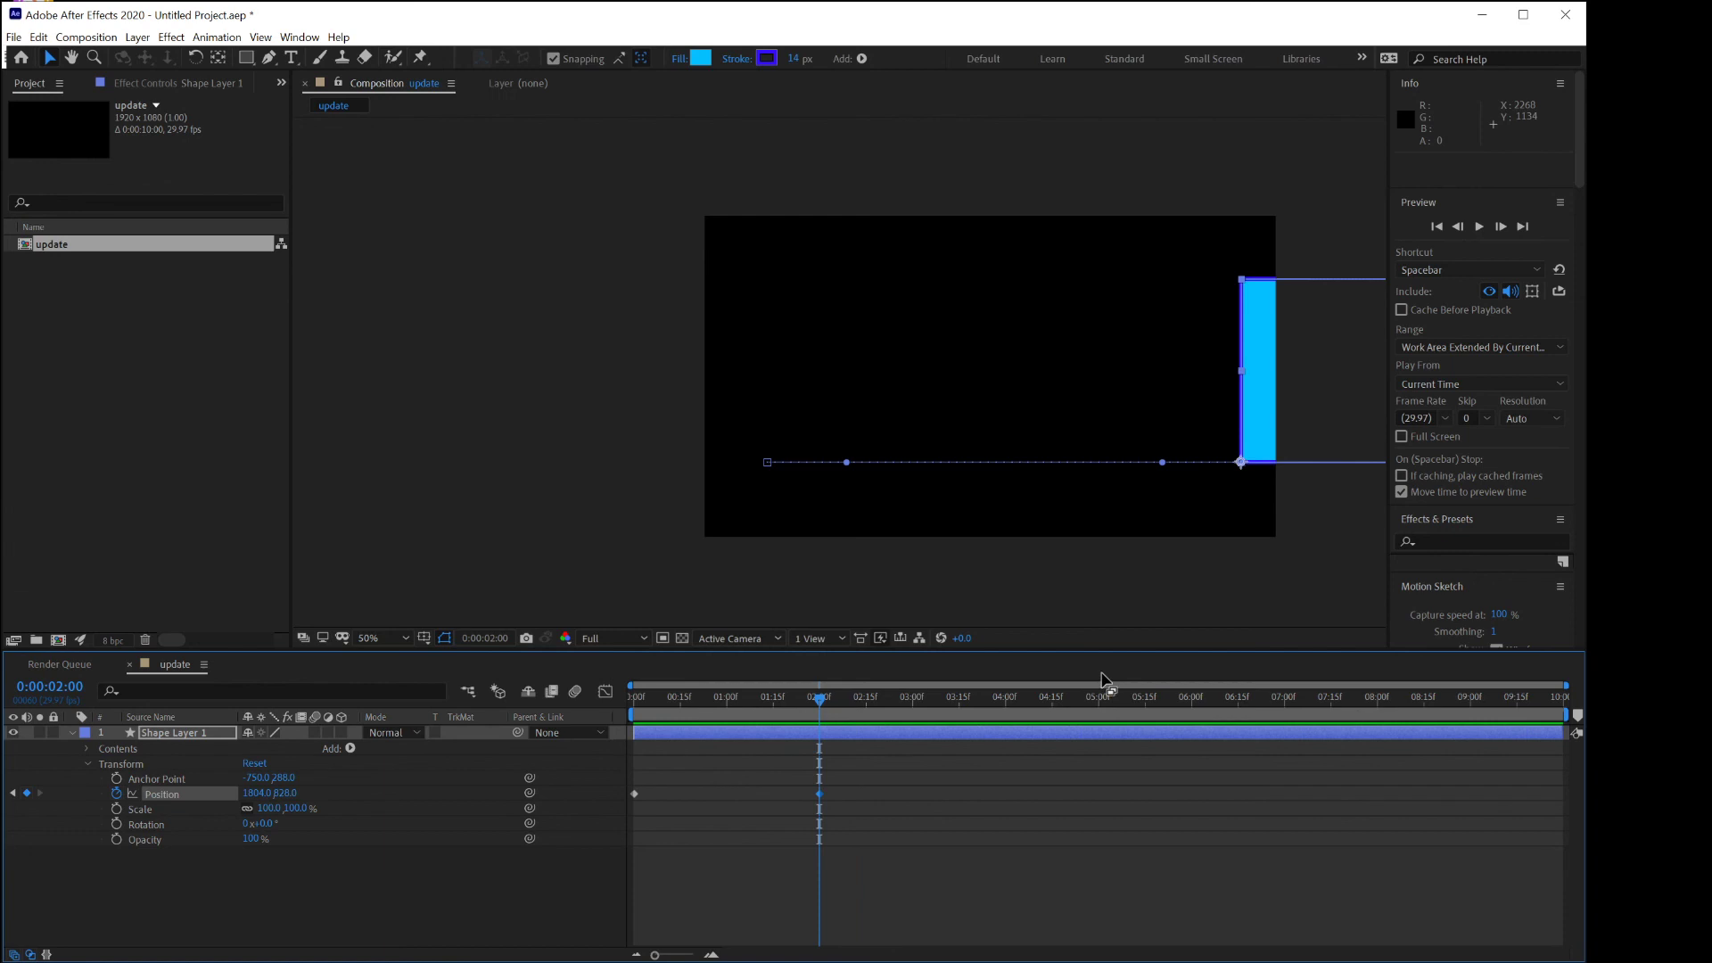
key("n")
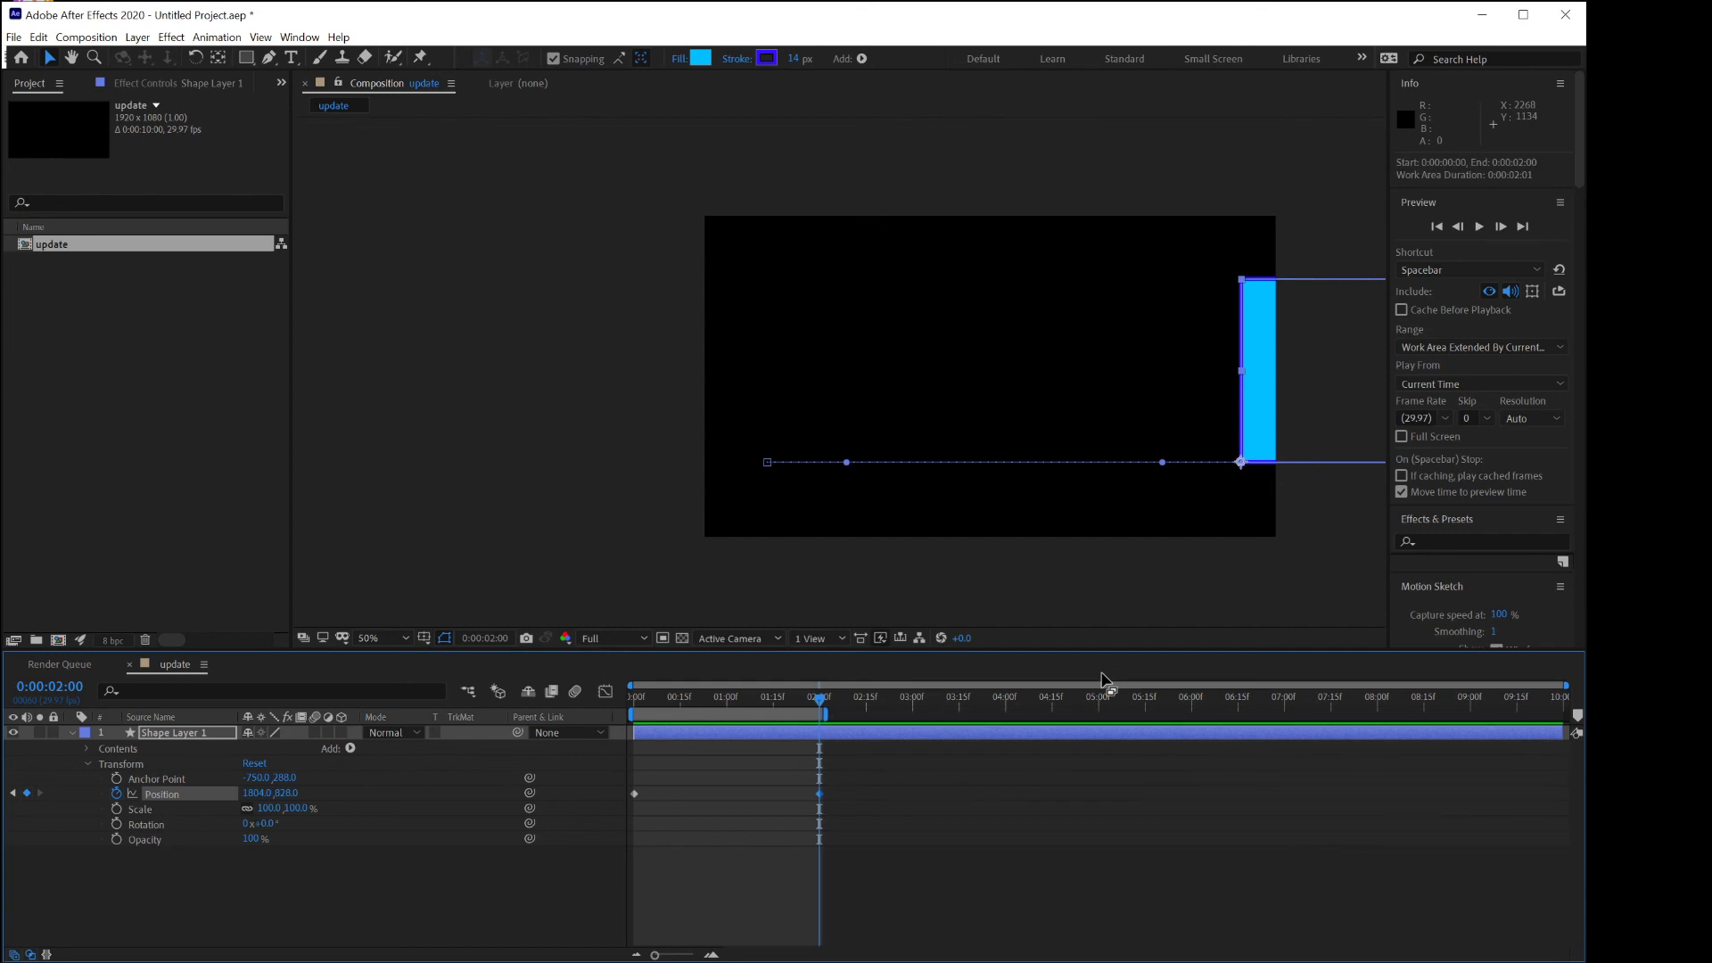
Preview the shortened work area from 0:00:00:00 and again from 0:00:01:15, stopping the playback.
left_click(816, 699)
left_click_drag(803, 703, 613, 715)
key("space")
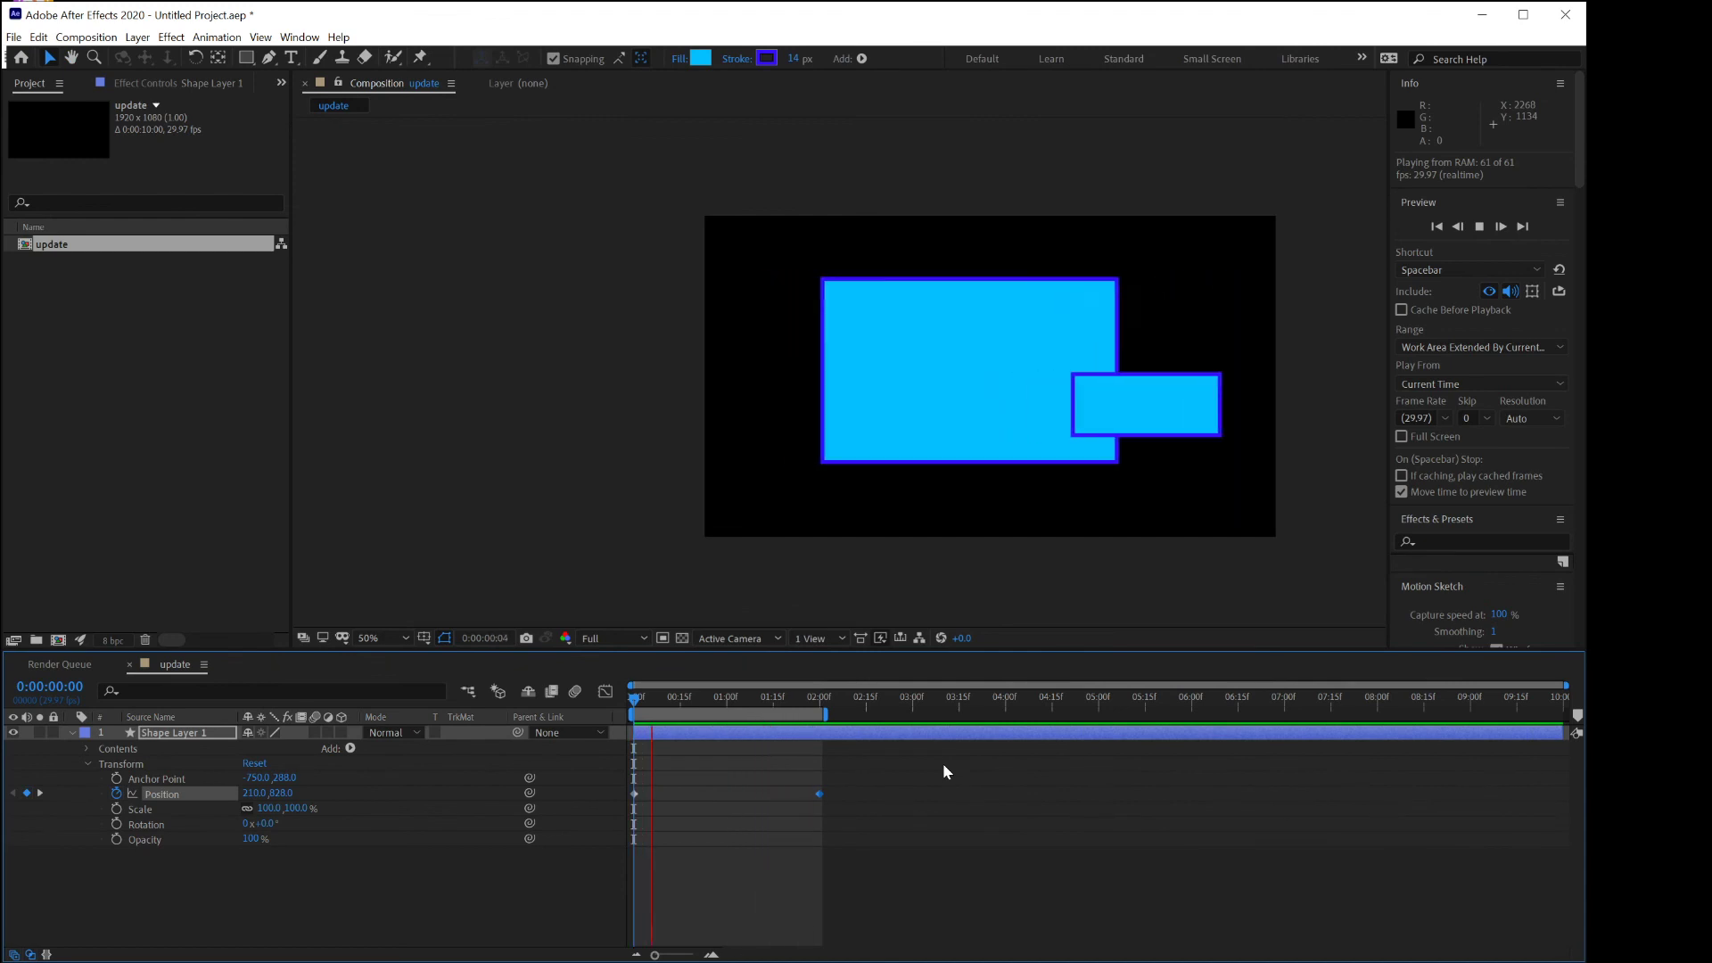
mouse_move(800, 703)
left_mouse_down()
mouse_move(724, 699)
mouse_move(772, 708)
left_mouse_up()
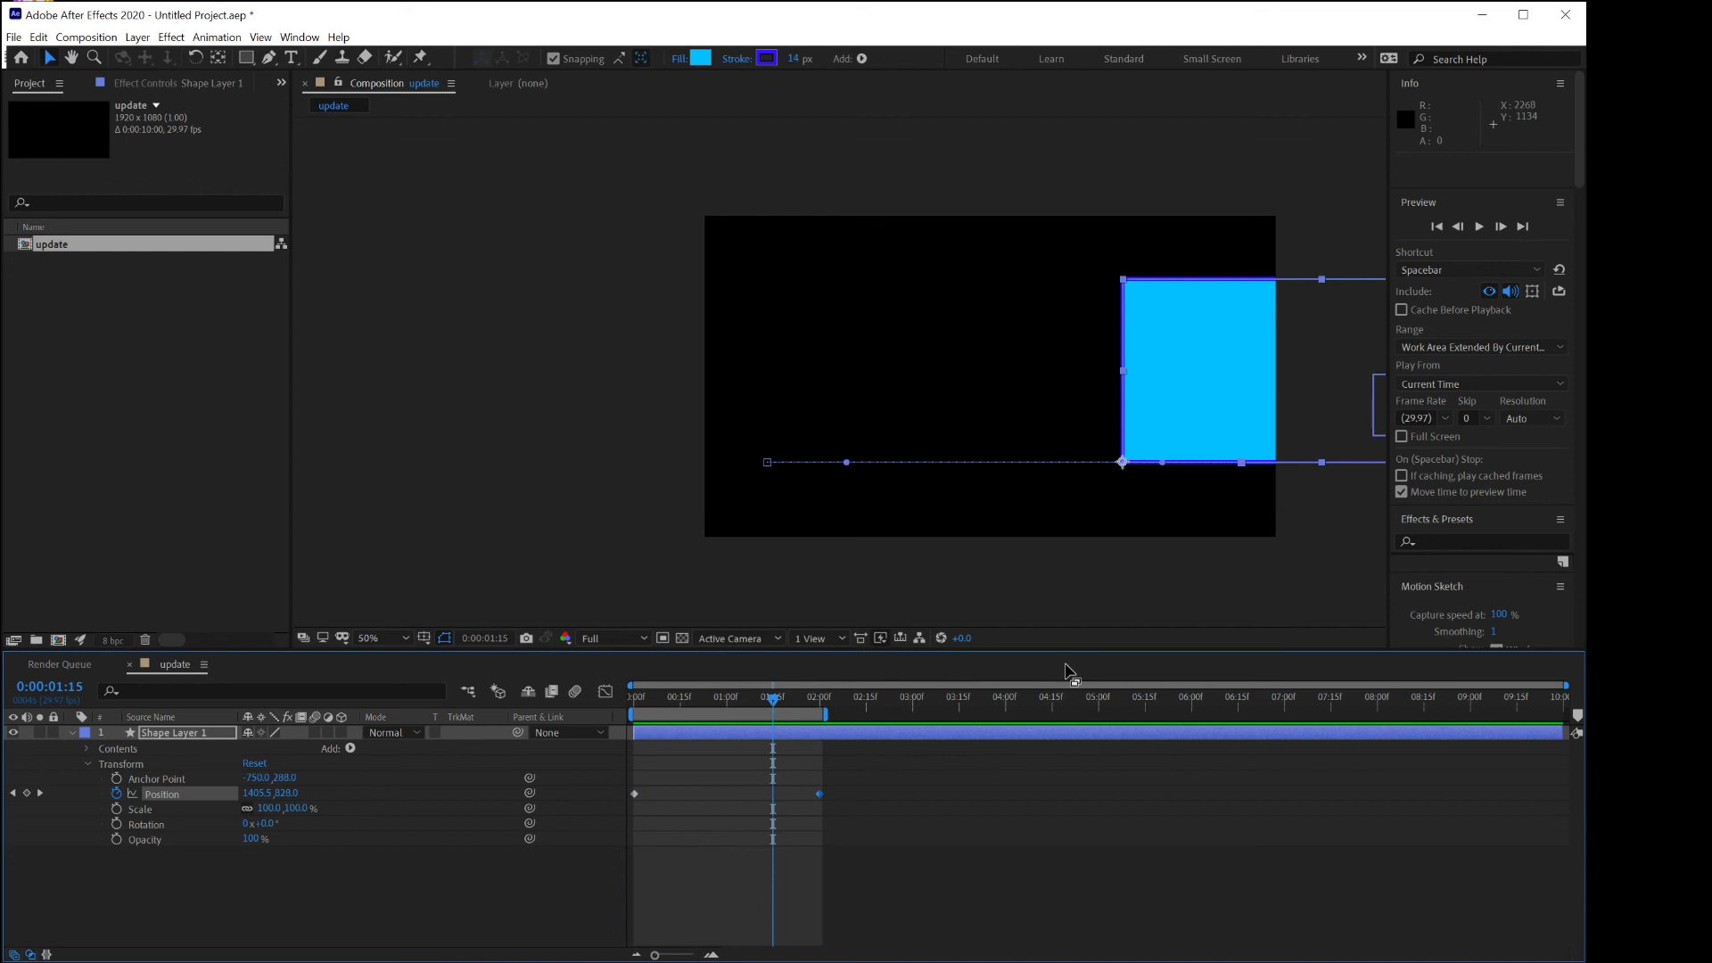
key("space")
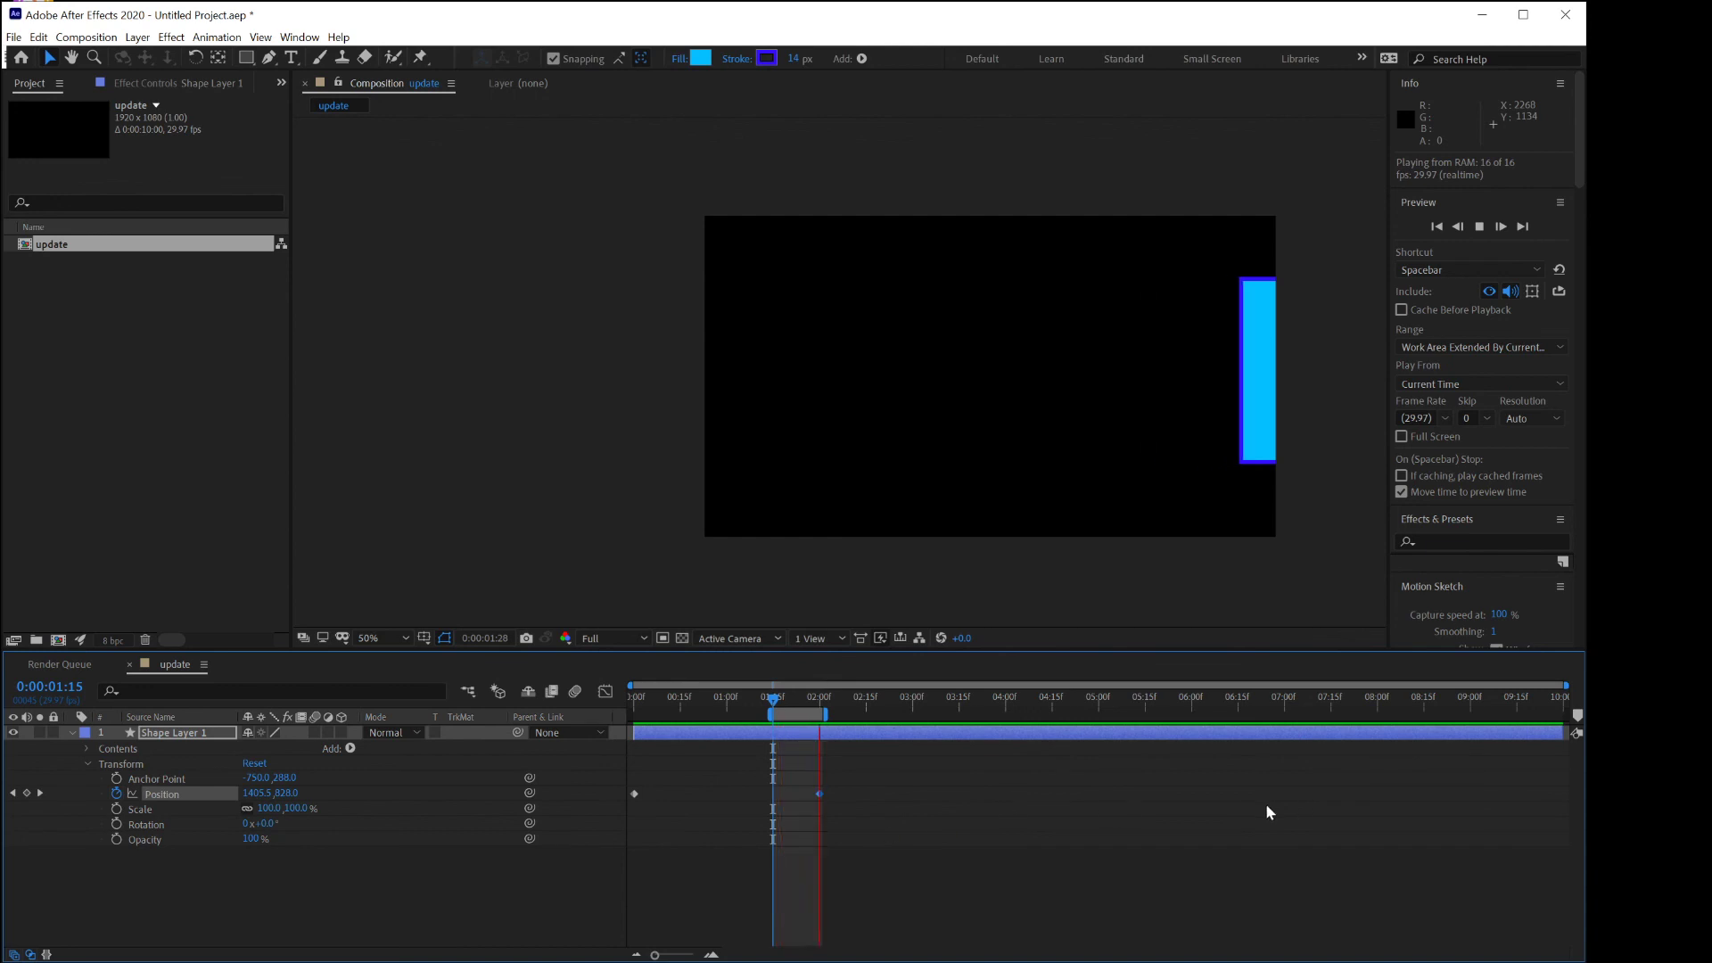
key("space")
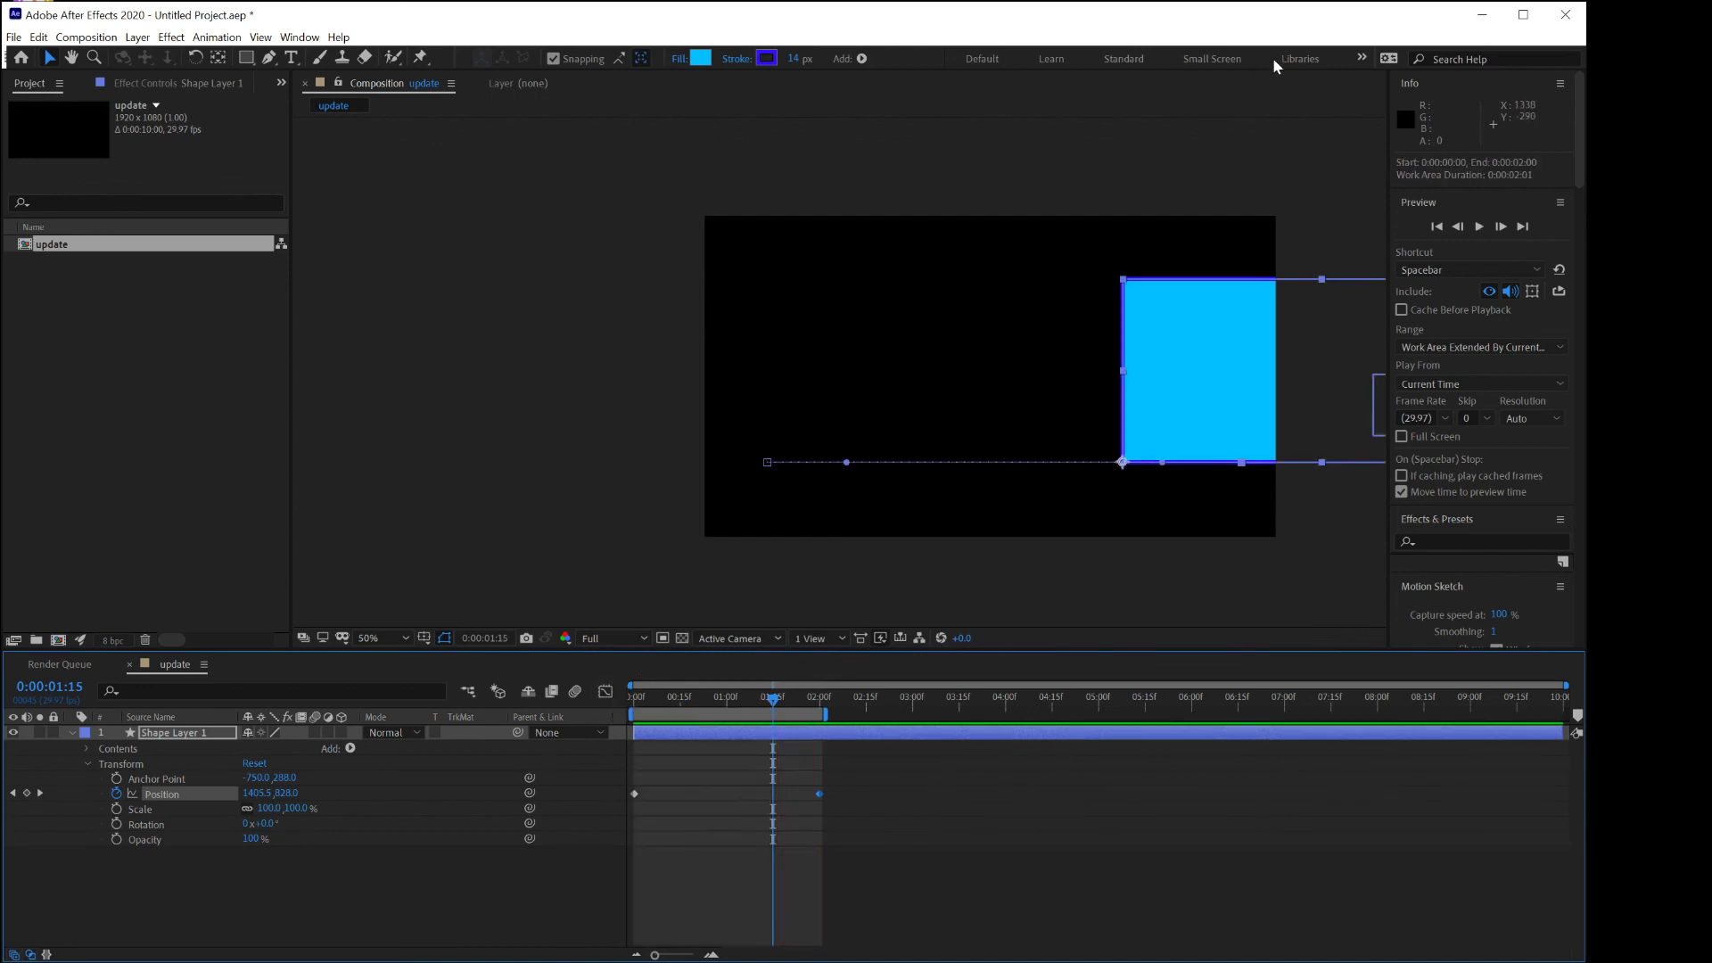